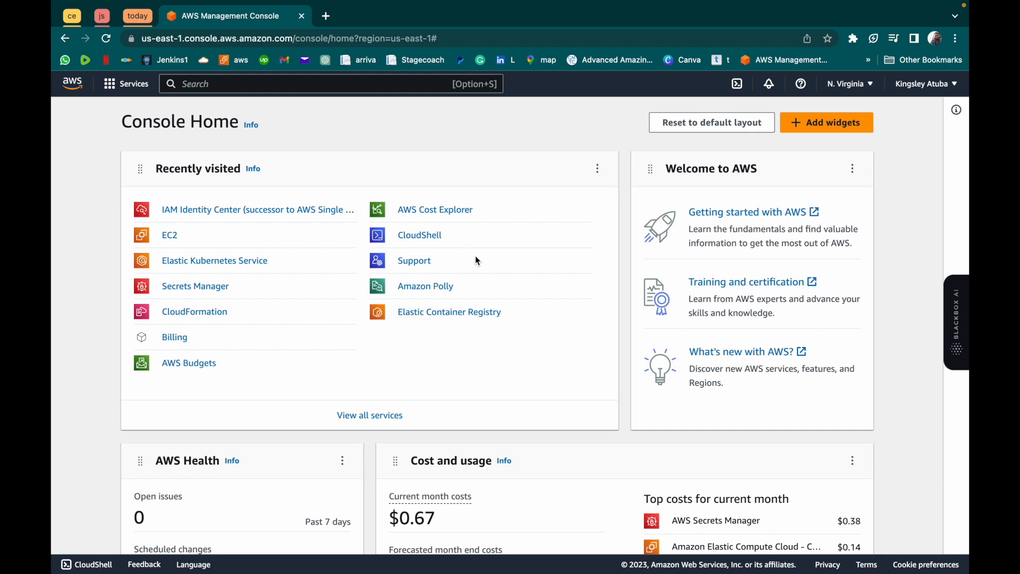
# - Find the IAM service, open its Roles list and start creating a new role
pyautogui.click(304, 87)
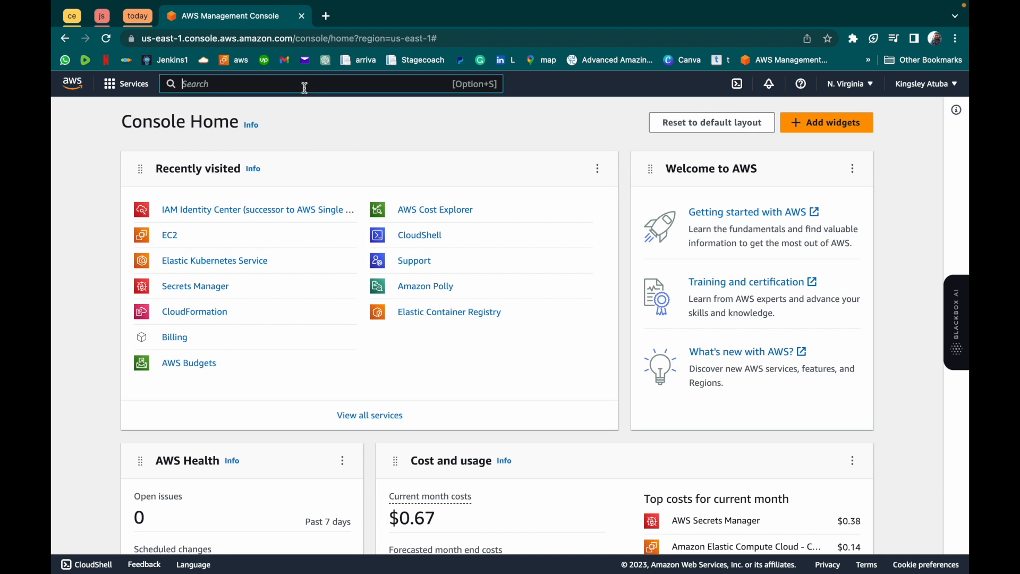
pyautogui.write('iam')
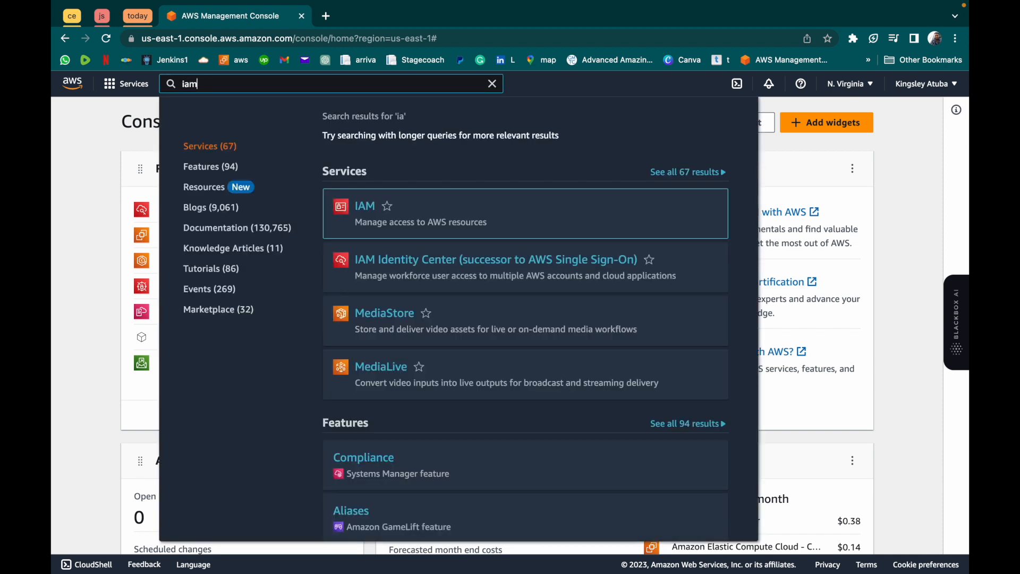
pyautogui.click(370, 208)
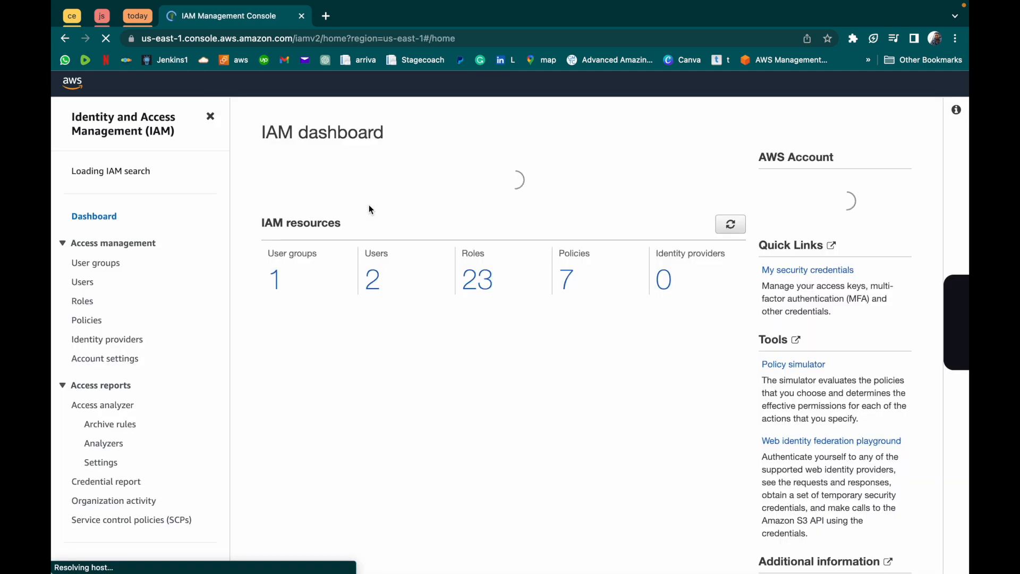
pyautogui.click(478, 362)
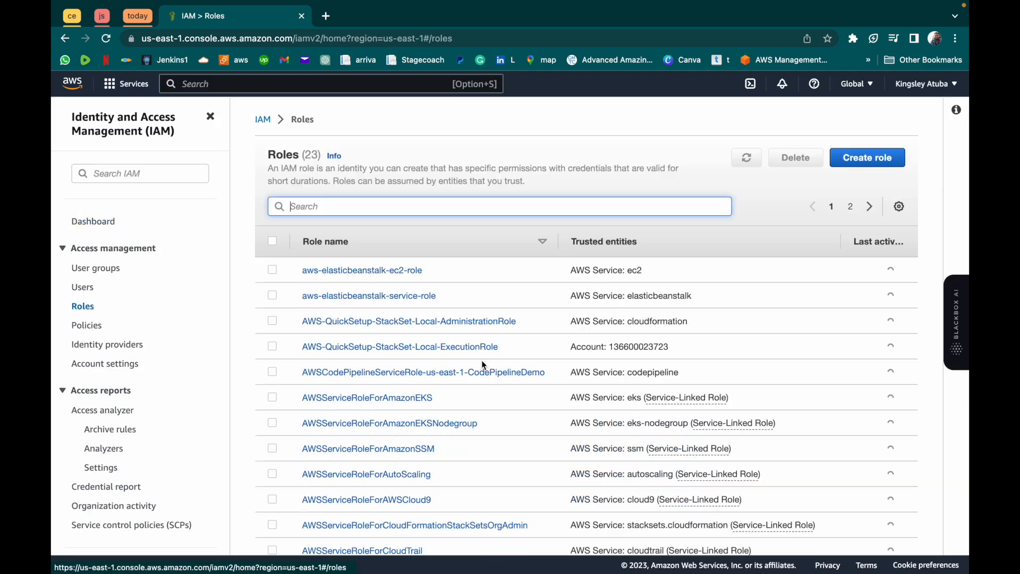
pyautogui.click(870, 159)
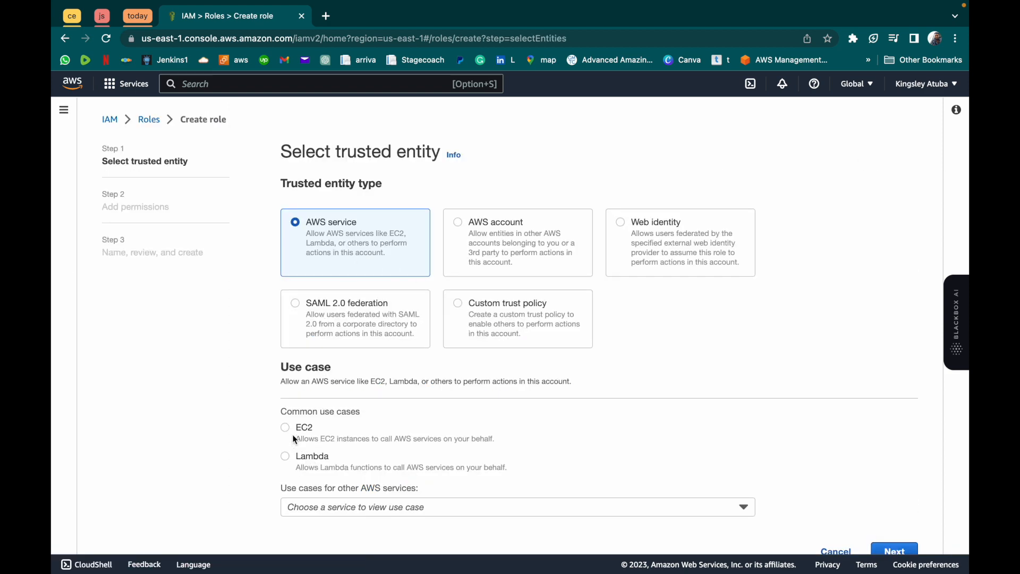
# - Choose EC2 as the use case for the AWS service trusted entity and continue to the permissions
pyautogui.click(285, 427)
pyautogui.scroll(-1, 287, 426)
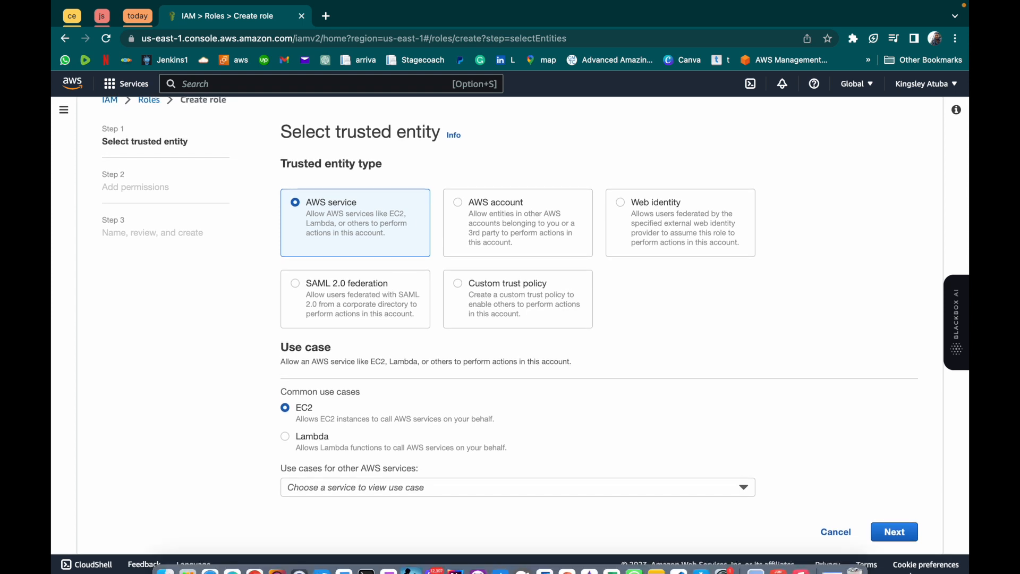
pyautogui.click(893, 533)
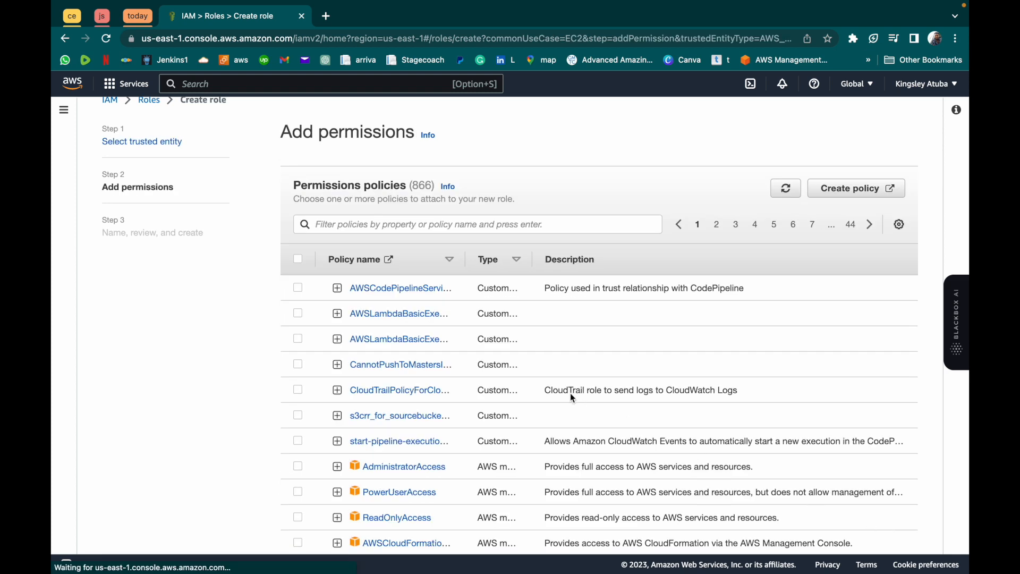
# - Attach the AdministratorAccess policy to the role and continue to naming and review
pyautogui.scroll(-2, 367, 420)
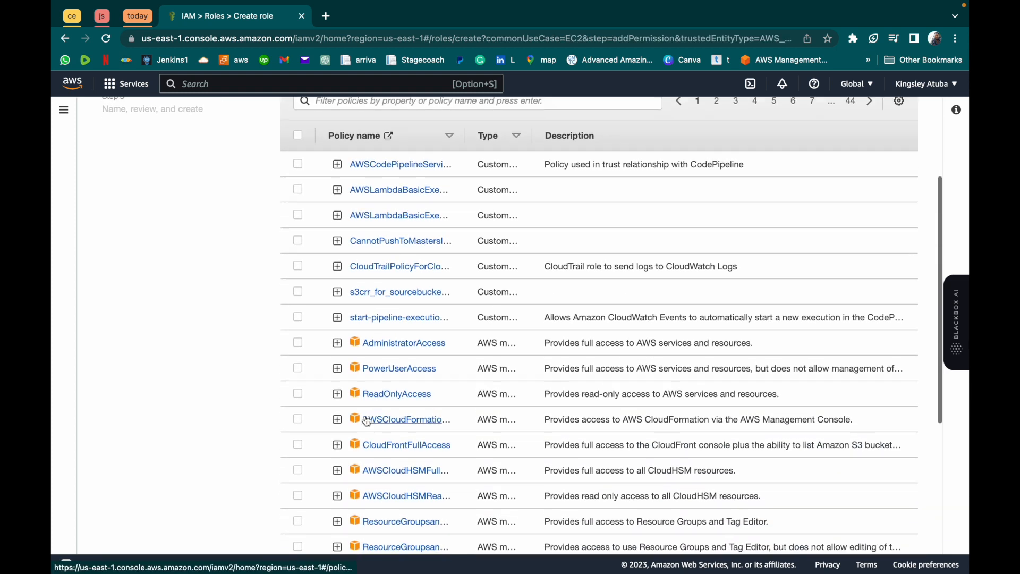
pyautogui.click(297, 341)
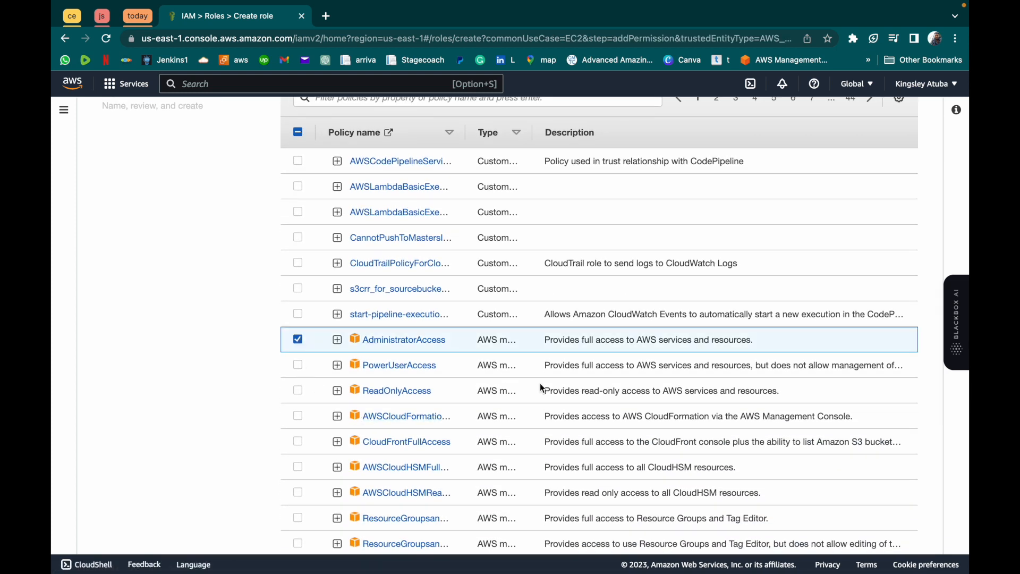
pyautogui.scroll(-5, 541, 387)
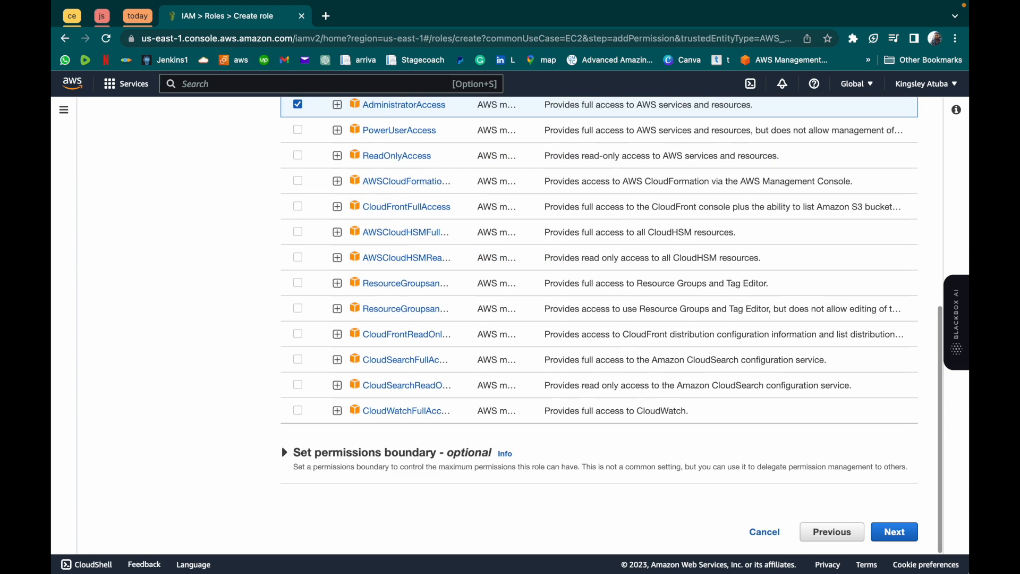
pyautogui.click(888, 531)
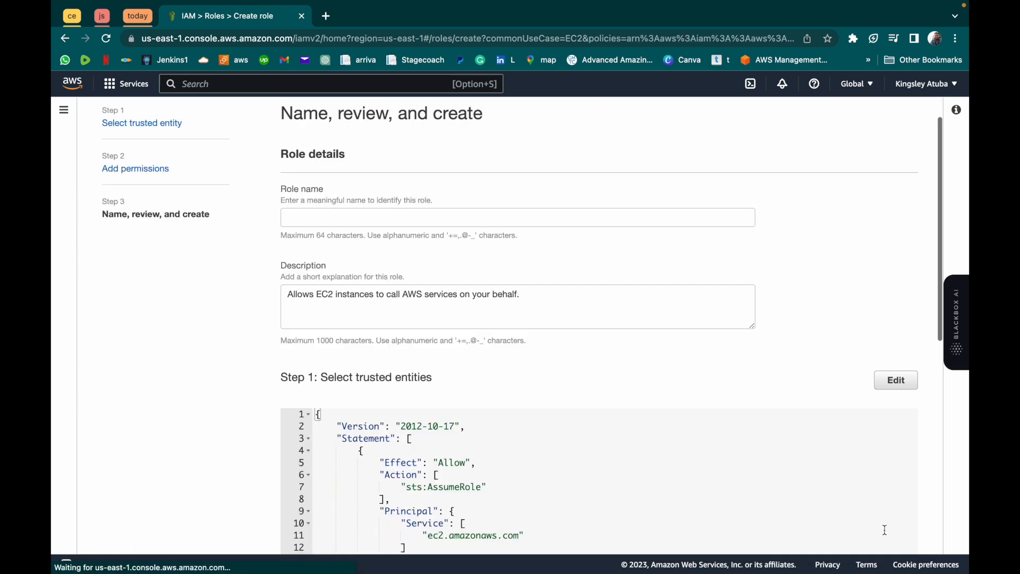
# - Name the role k8s-cluster
pyautogui.click(353, 222)
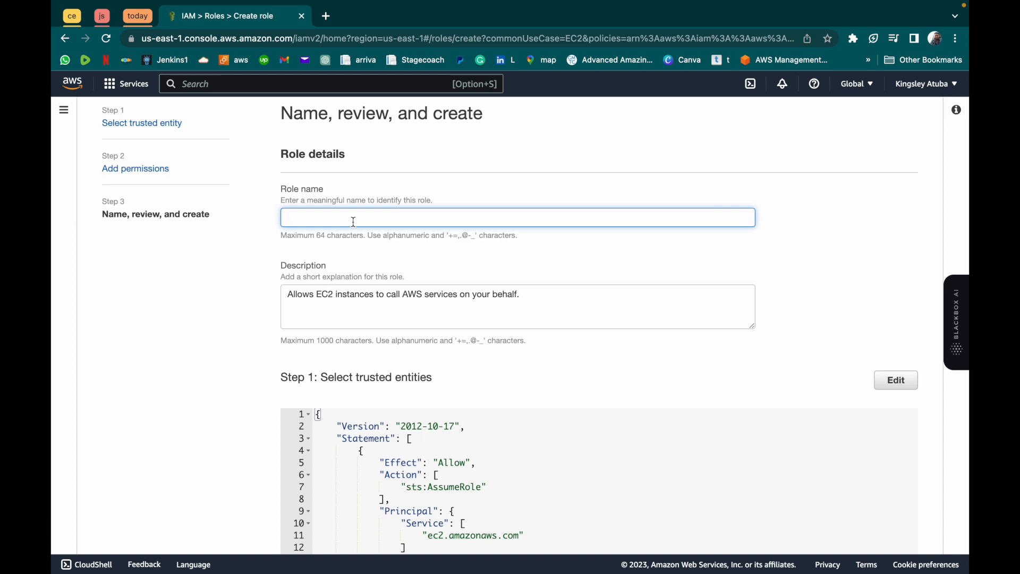
pyautogui.write('K')
pyautogui.press('BackSpace')
pyautogui.write('k8s-cluster')
# - Review the role's trust policy and attached permissions, and create the role
pyautogui.scroll(-1, 523, 325)
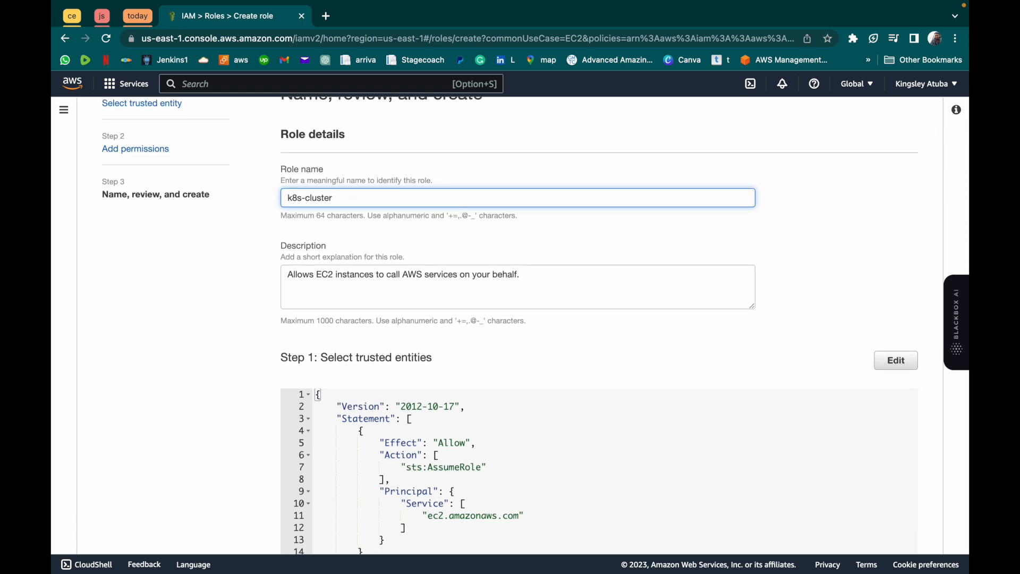
pyautogui.scroll(-2, 523, 325)
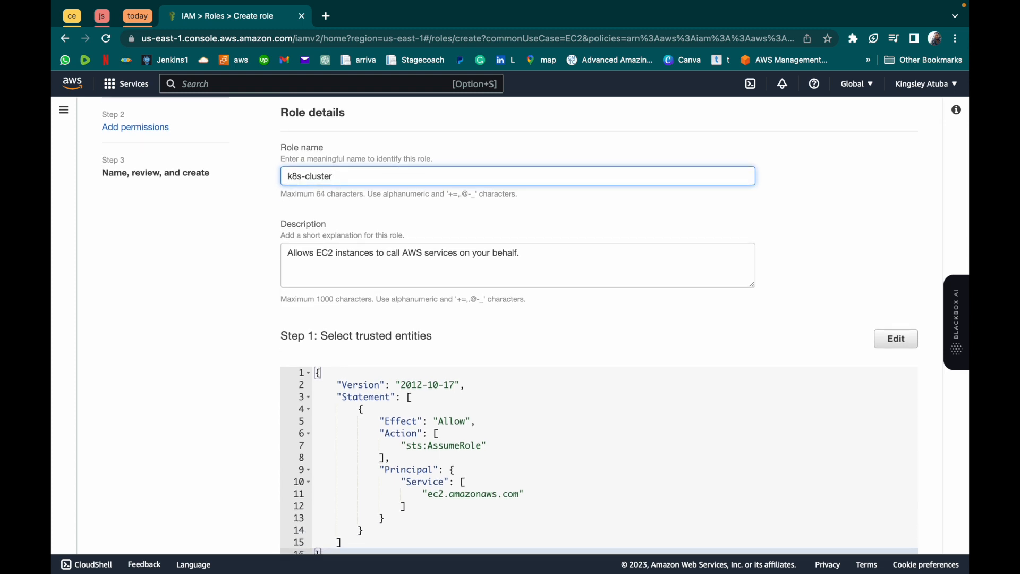
pyautogui.scroll(1, 523, 325)
pyautogui.scroll(-4, 522, 325)
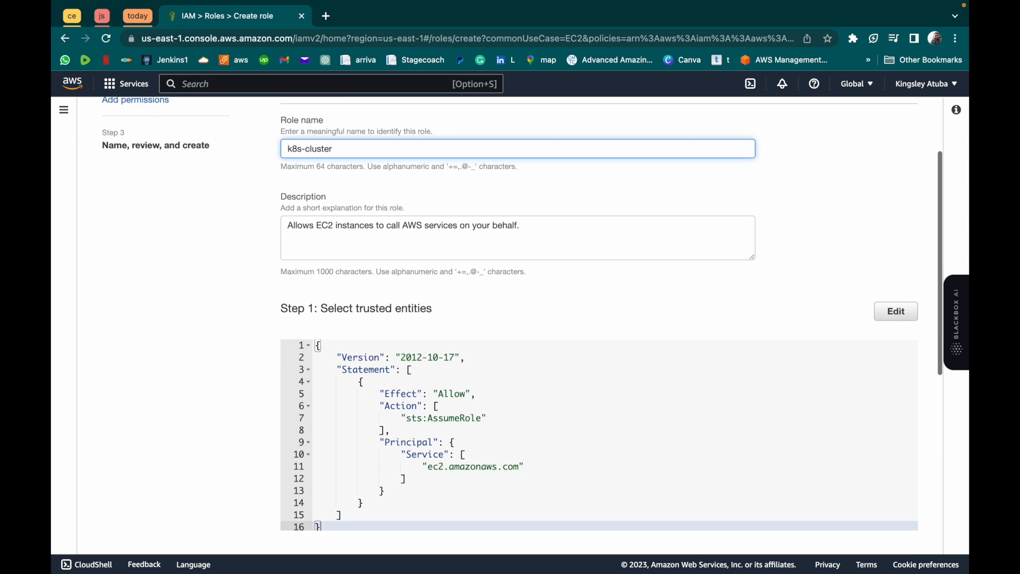
pyautogui.scroll(-1, 523, 325)
pyautogui.scroll(-5, 460, 266)
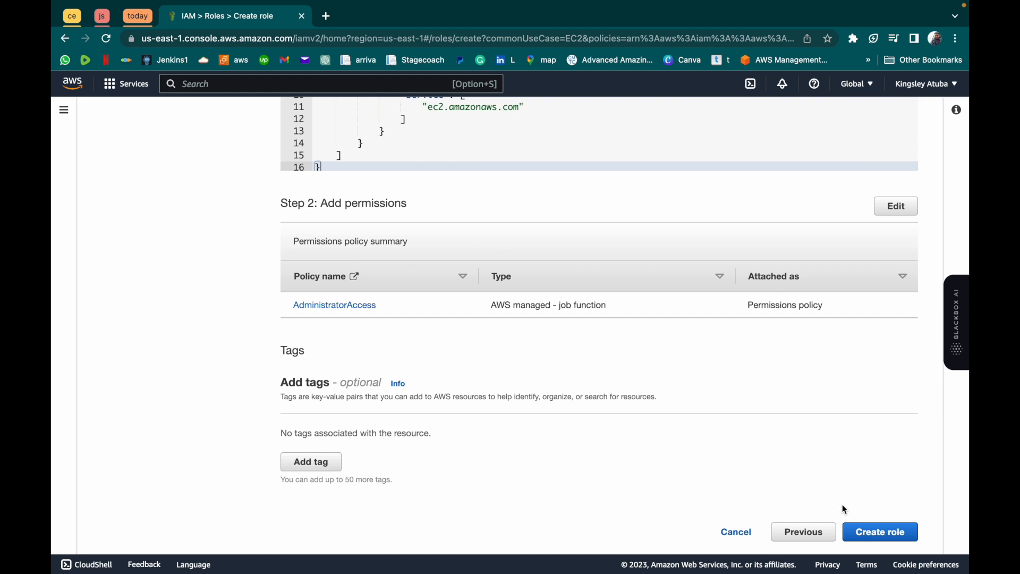
pyautogui.scroll(3, 844, 508)
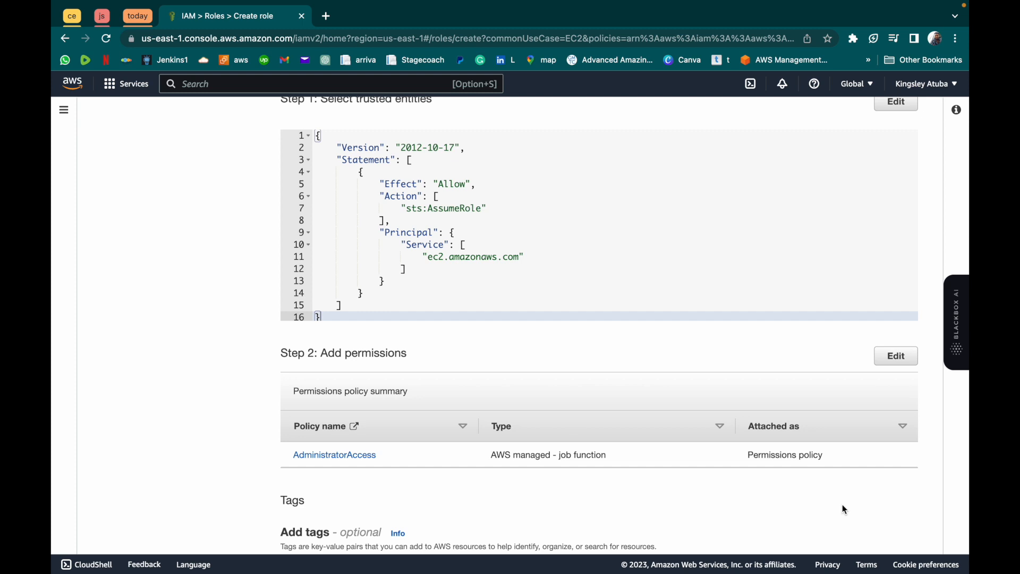
pyautogui.scroll(-3, 844, 509)
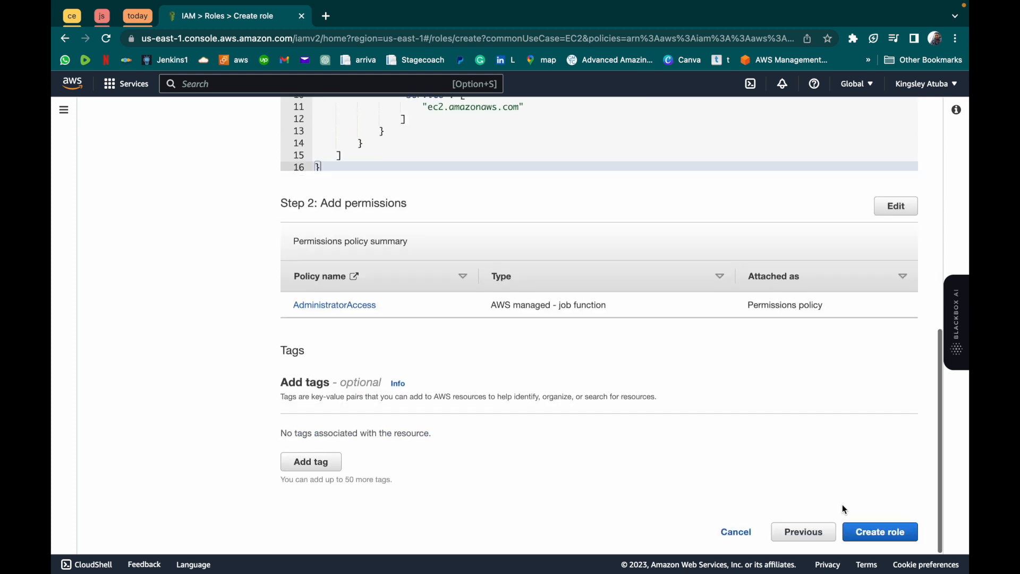
pyautogui.click(880, 532)
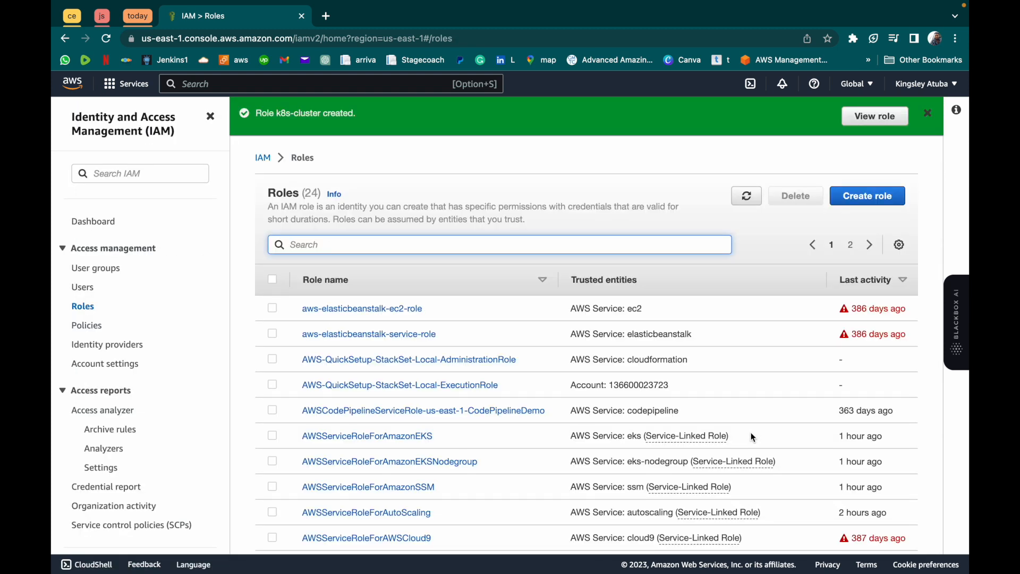
# - Open the new k8s-cluster role and look over its summary and permissions
pyautogui.click(855, 115)
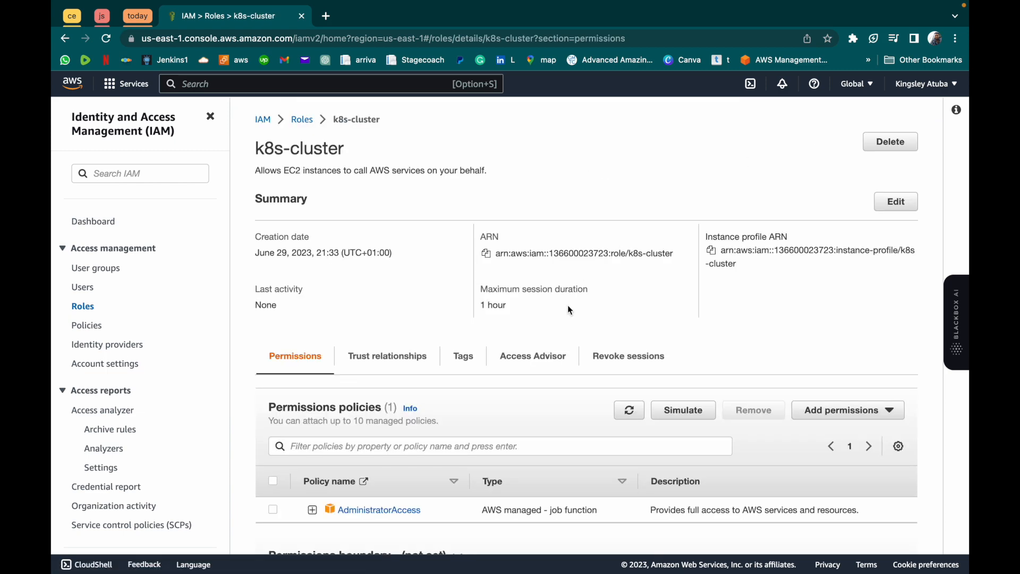
pyautogui.scroll(-5, 567, 305)
pyautogui.scroll(5, 567, 304)
# - Go to the EC2 dashboard and start launching a new instance
pyautogui.click(228, 86)
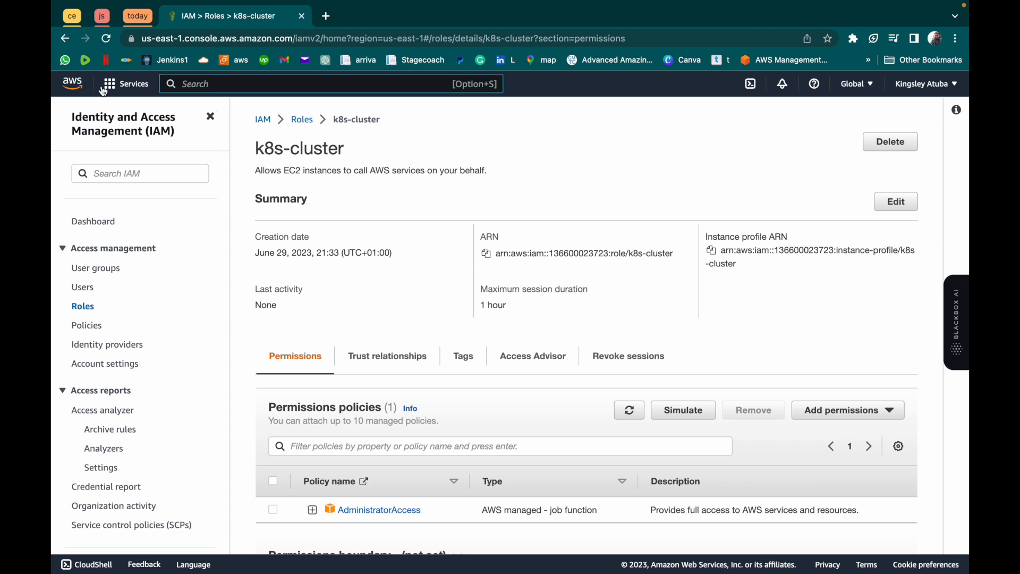
pyautogui.click(124, 85)
pyautogui.click(341, 278)
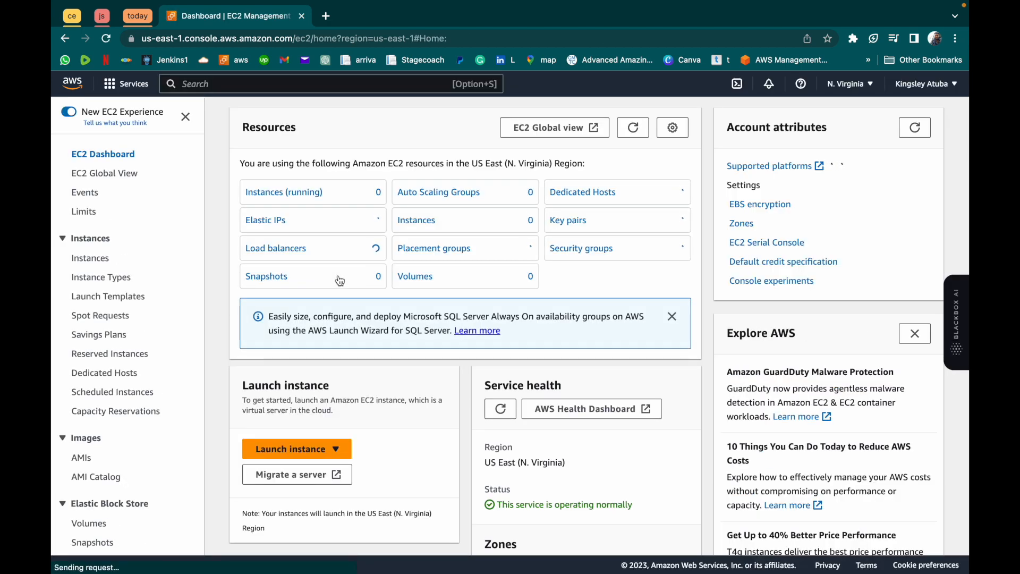
pyautogui.scroll(-1, 340, 280)
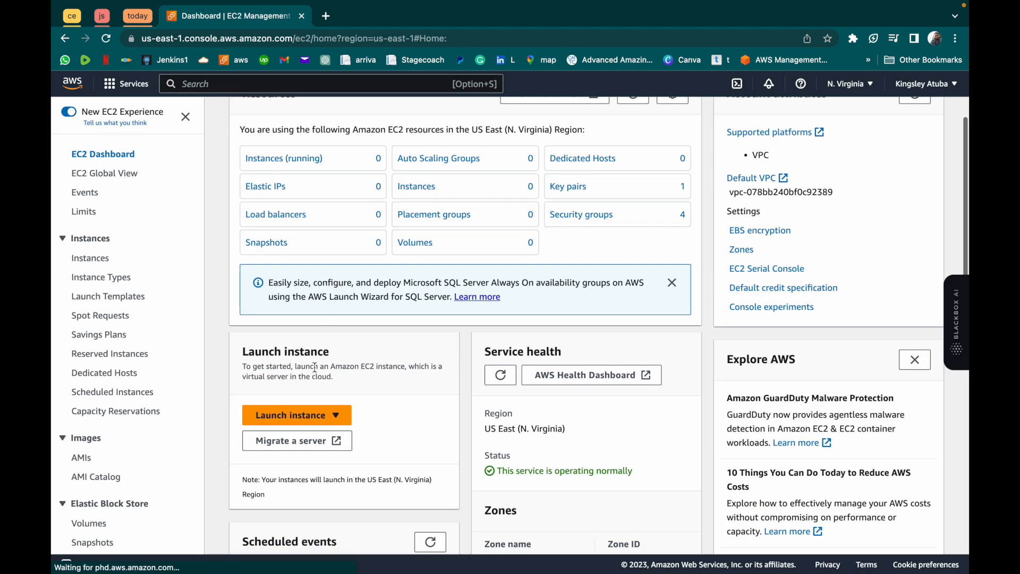
pyautogui.click(297, 422)
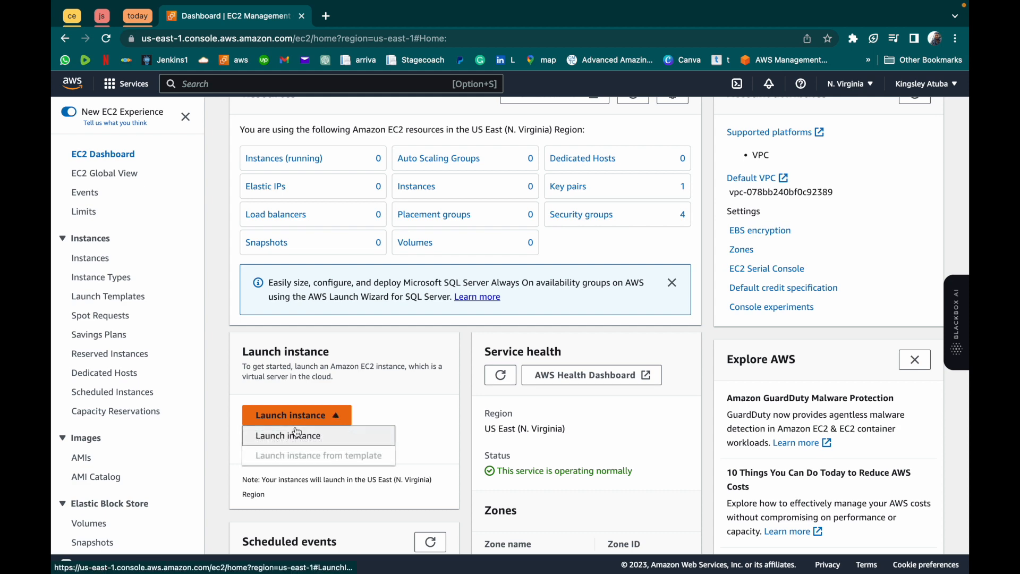
pyautogui.click(295, 437)
# - Name the new EC2 instance k8s
pyautogui.scroll(-3, 292, 433)
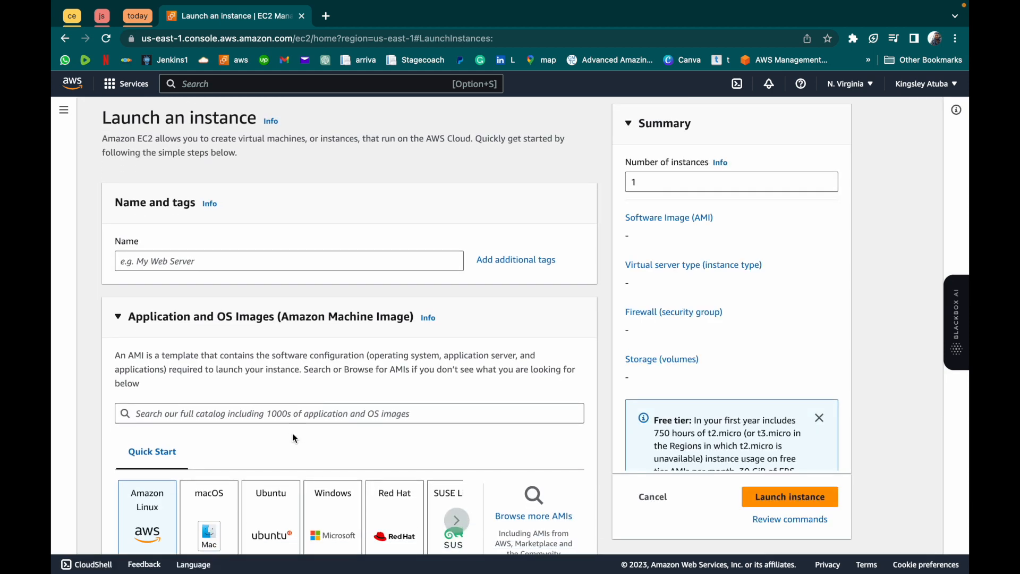
pyautogui.click(189, 219)
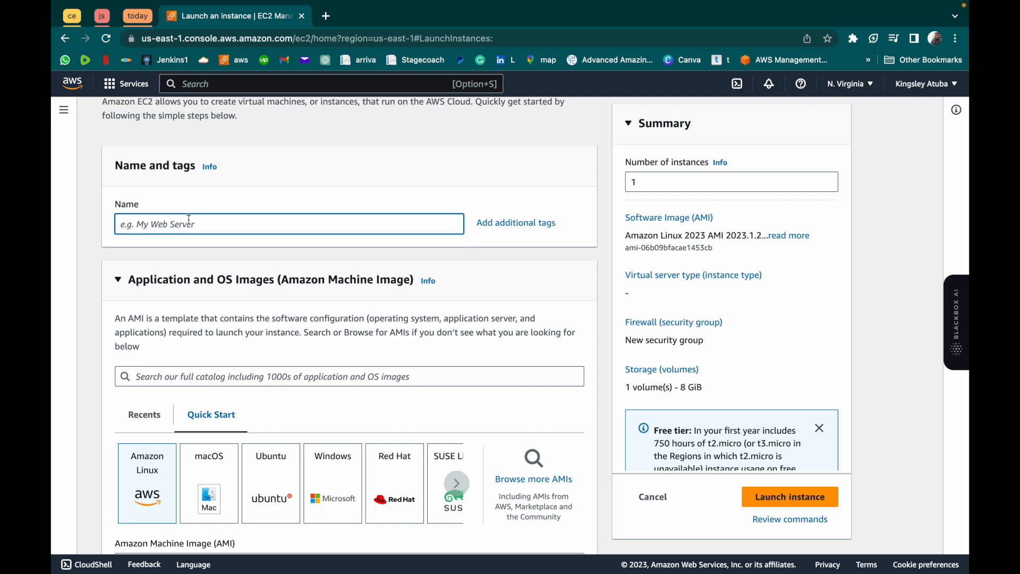
pyautogui.write('k8s')
# - Create a new RSA key pair named k8s in .pem format for logging in to the instance
pyautogui.scroll(-5, 226, 321)
pyautogui.scroll(-10, 266, 367)
pyautogui.scroll(-2, 266, 365)
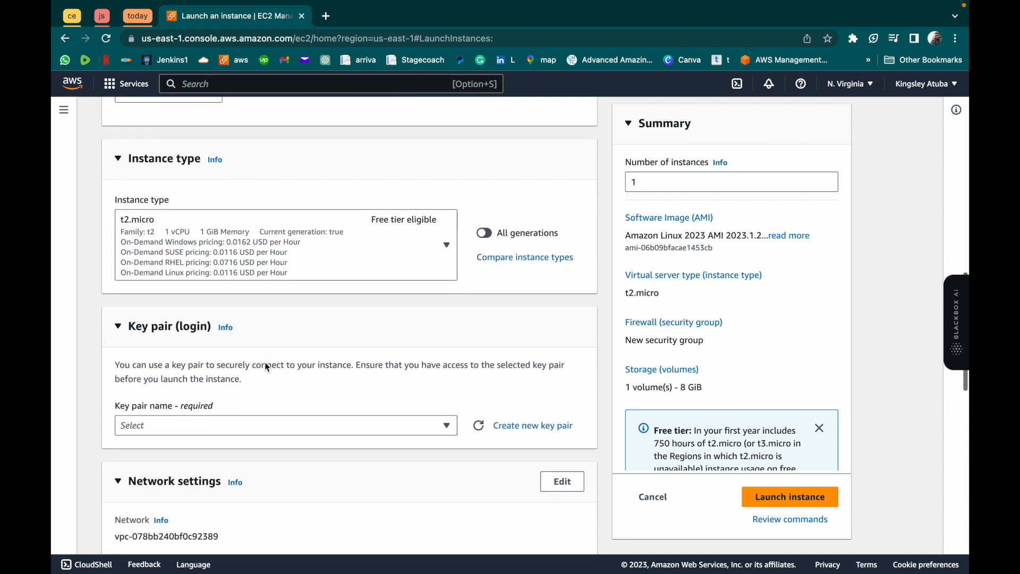
pyautogui.scroll(-3, 265, 365)
pyautogui.click(265, 343)
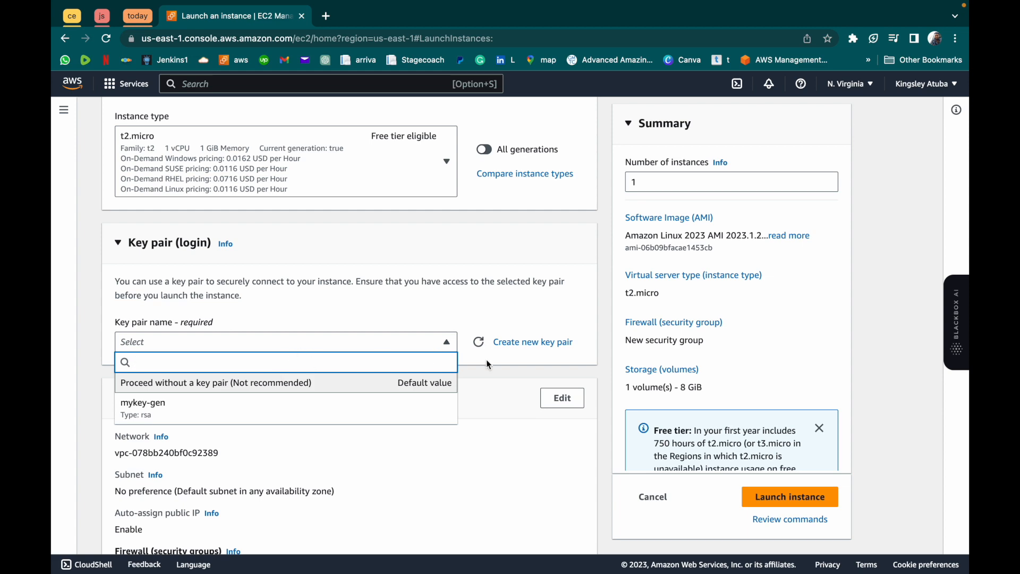
pyautogui.click(530, 341)
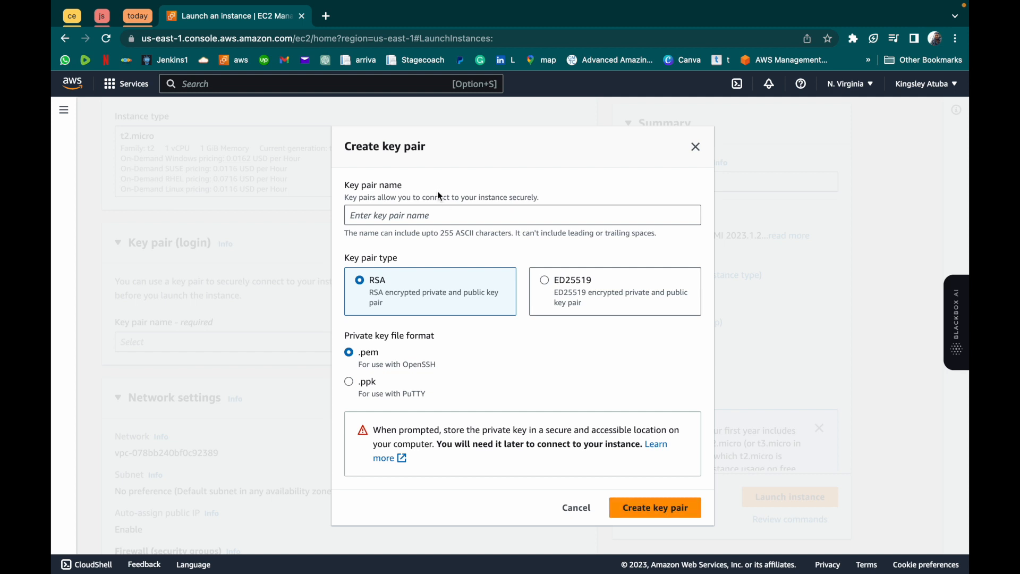
pyautogui.click(430, 210)
pyautogui.write('k8s')
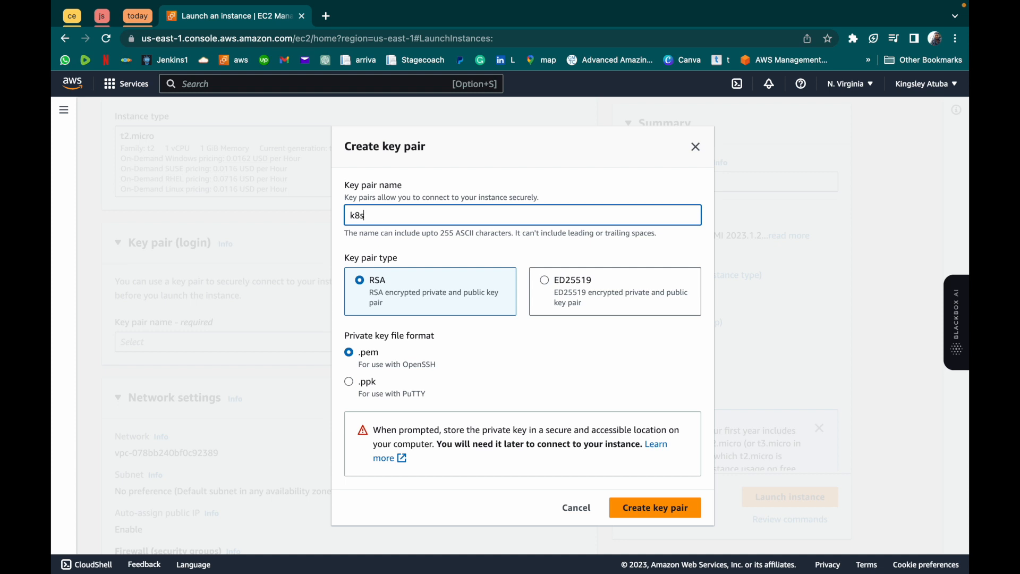
pyautogui.click(664, 508)
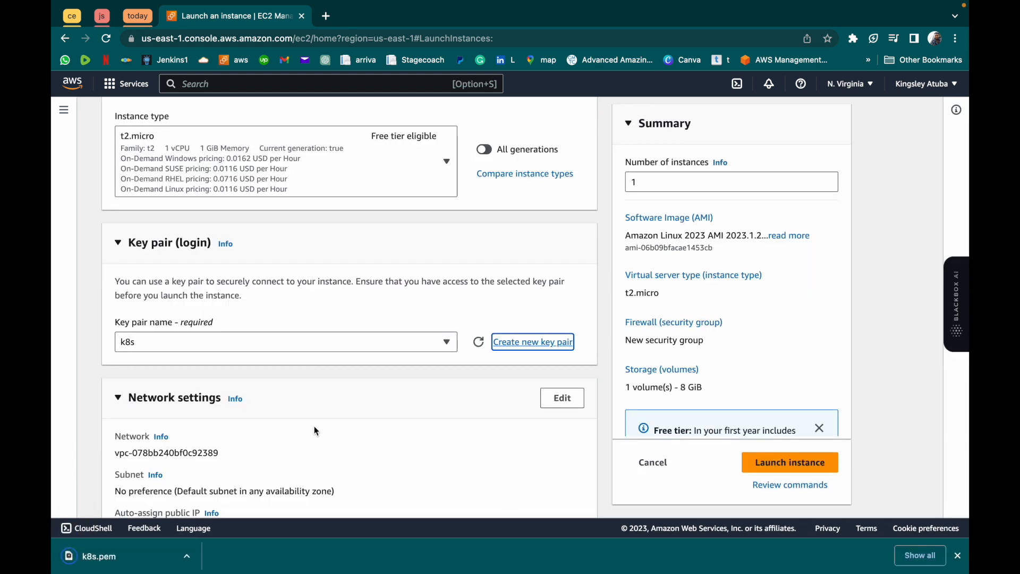
# - Allow HTTP traffic from the internet in the instance's new security group and check the storage settings
pyautogui.scroll(-5, 377, 359)
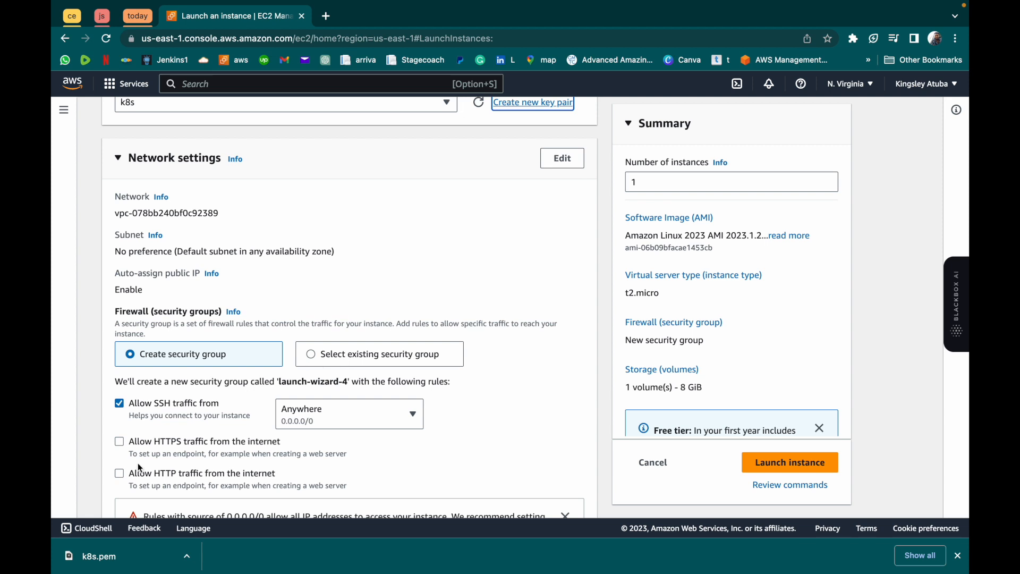
pyautogui.click(119, 473)
pyautogui.scroll(-5, 123, 474)
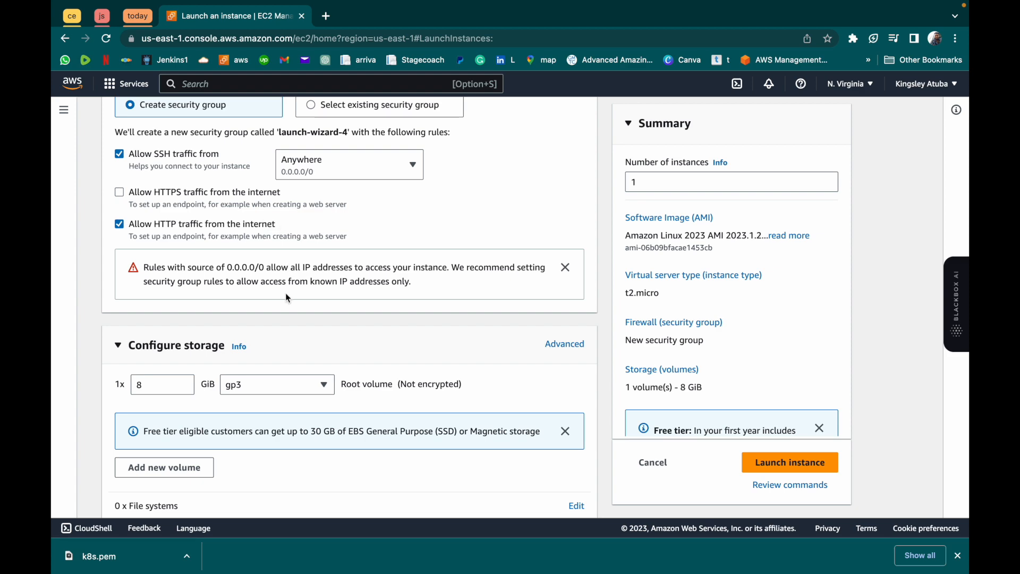
pyautogui.scroll(-2, 314, 322)
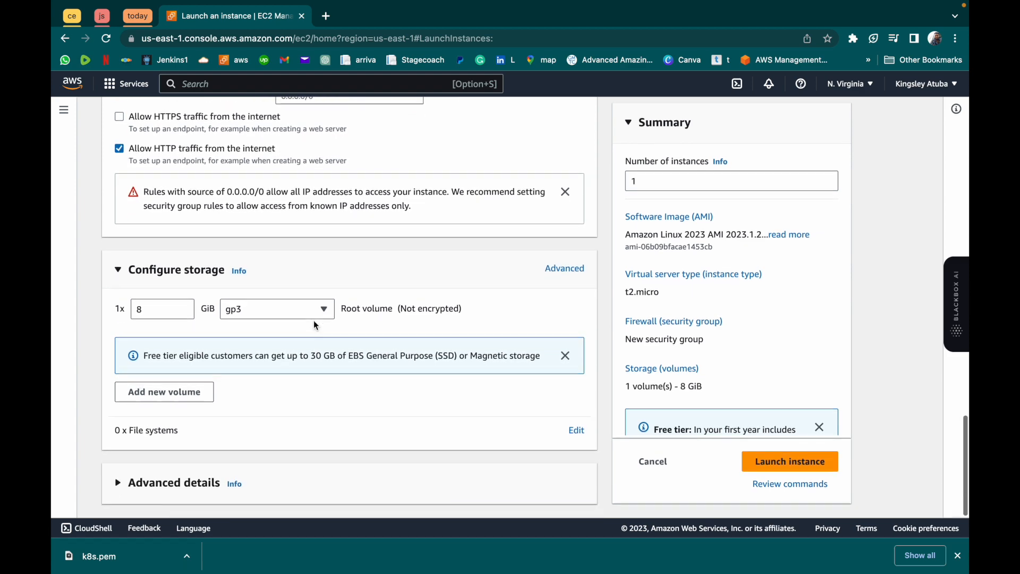
# - Open the instance's network settings for editing and review the detailed network, security group and storage options
pyautogui.scroll(10, 313, 320)
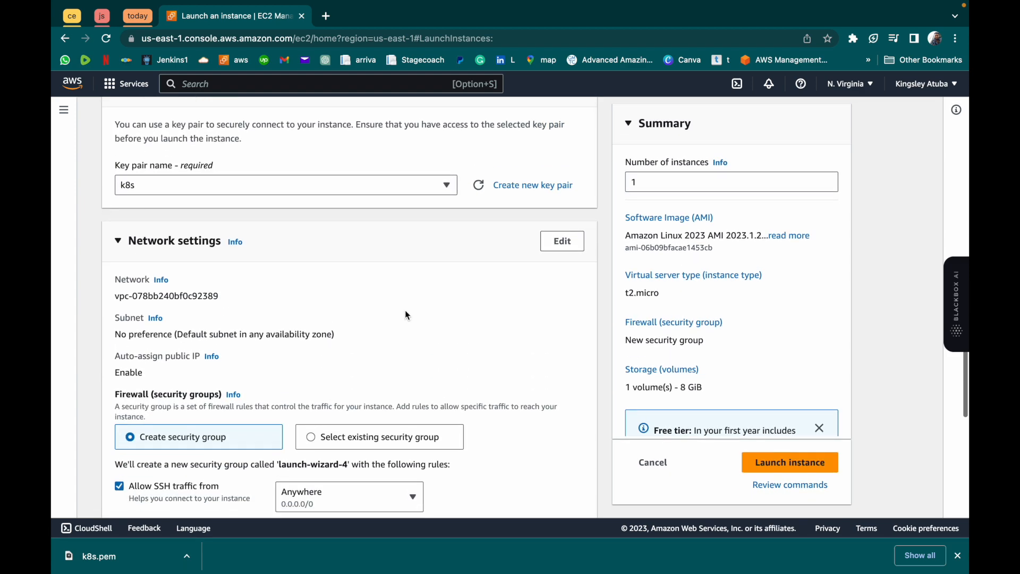
pyautogui.click(559, 242)
pyautogui.scroll(-1, 301, 419)
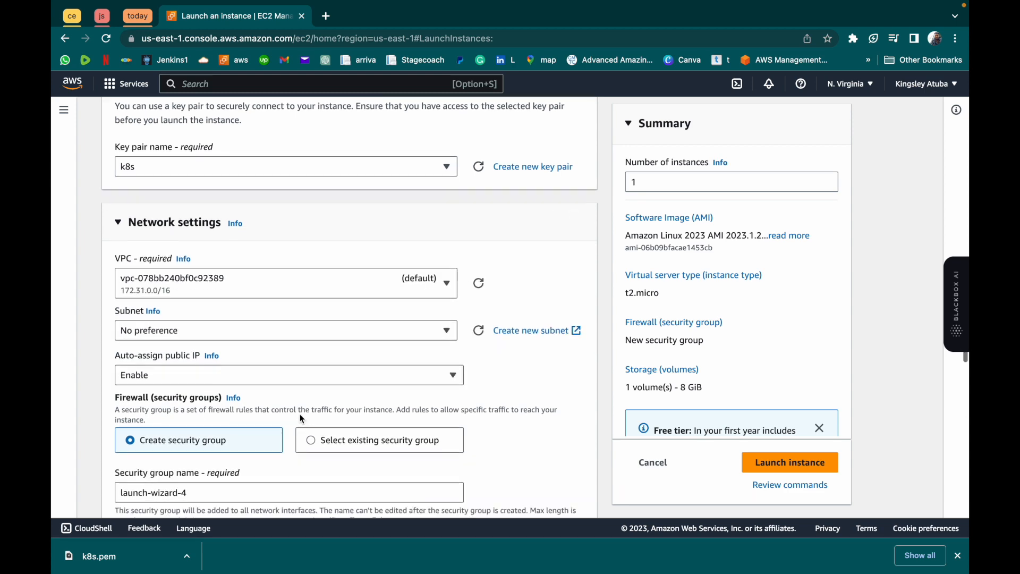
pyautogui.scroll(1, 314, 393)
pyautogui.scroll(-10, 320, 374)
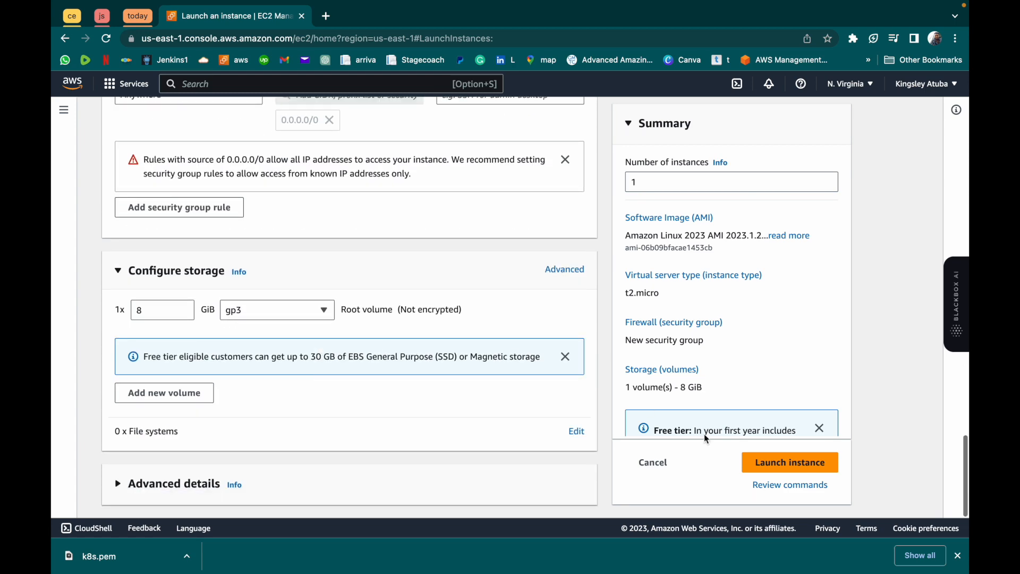
# - Launch the configured k8s instance and open it in the Instances list
pyautogui.click(779, 464)
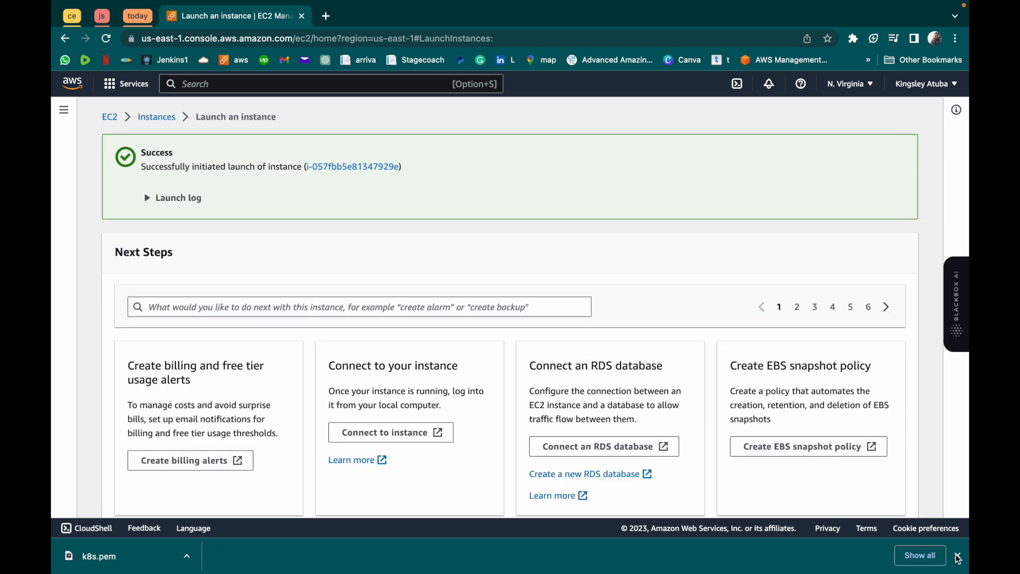
pyautogui.click(957, 556)
pyautogui.click(337, 167)
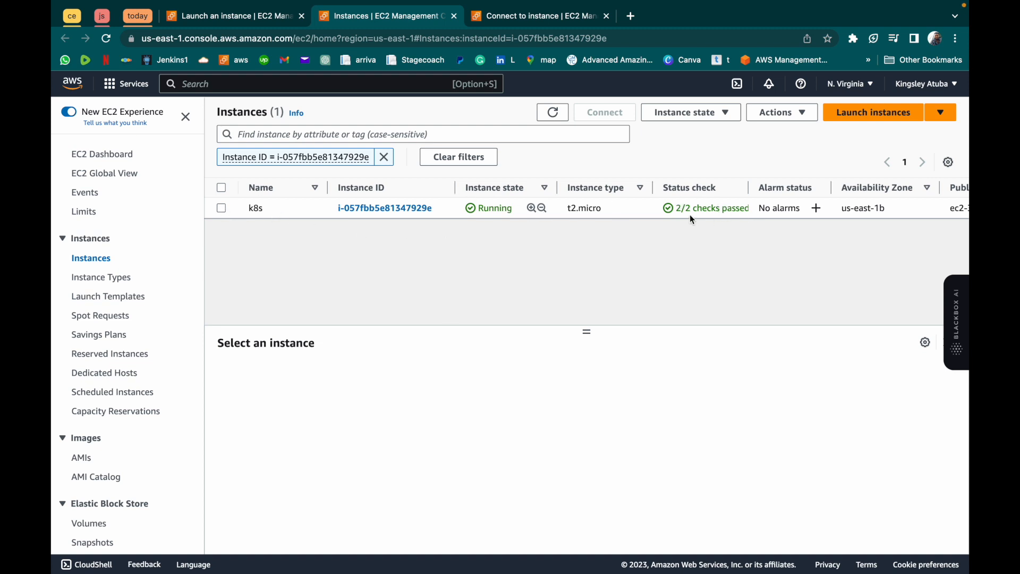
# - Attach the k8s-cluster IAM role to the k8s instance through its security settings
pyautogui.click(221, 210)
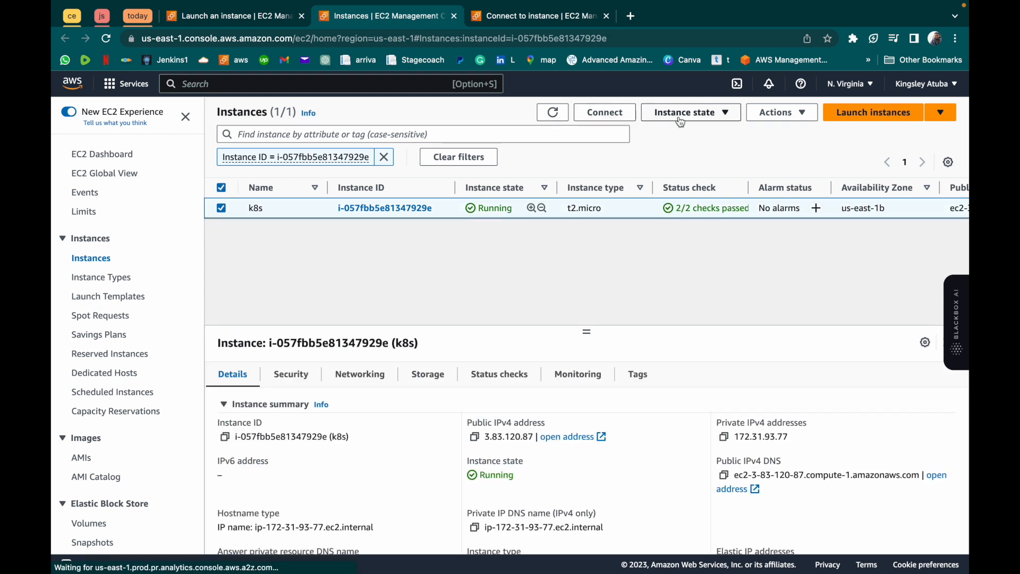
pyautogui.click(696, 113)
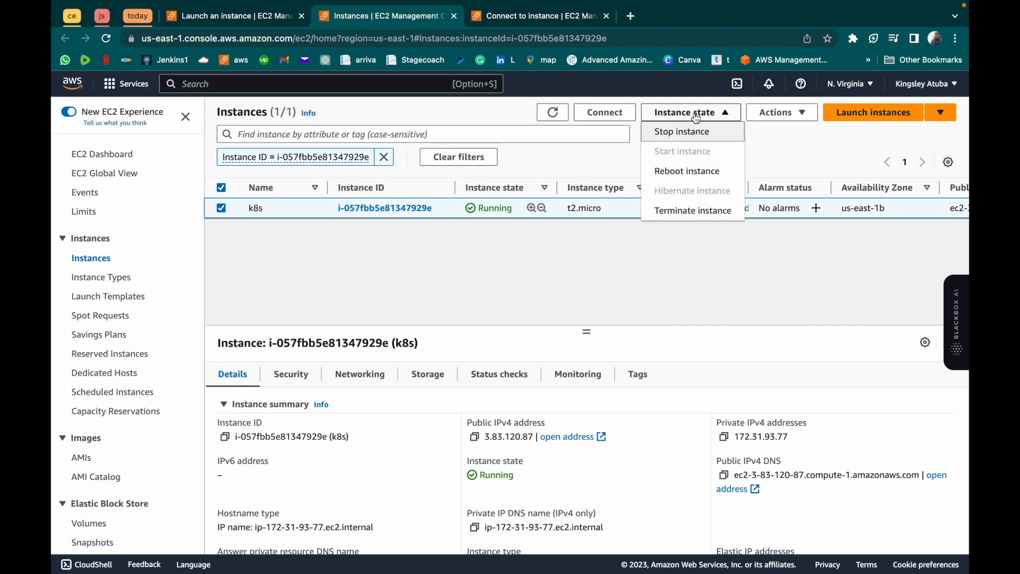
pyautogui.click(776, 117)
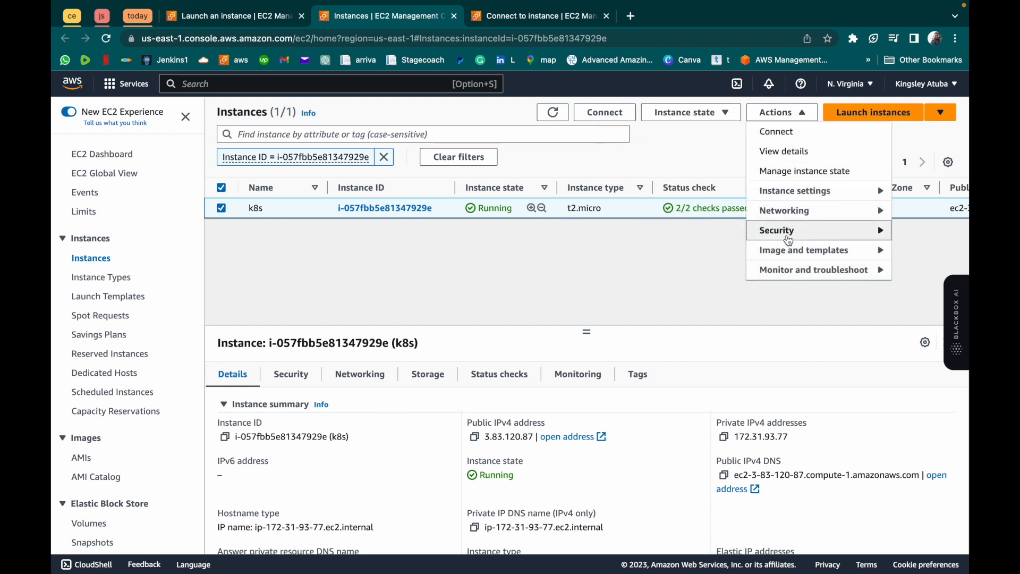
pyautogui.moveTo(790, 232)
pyautogui.click(684, 270)
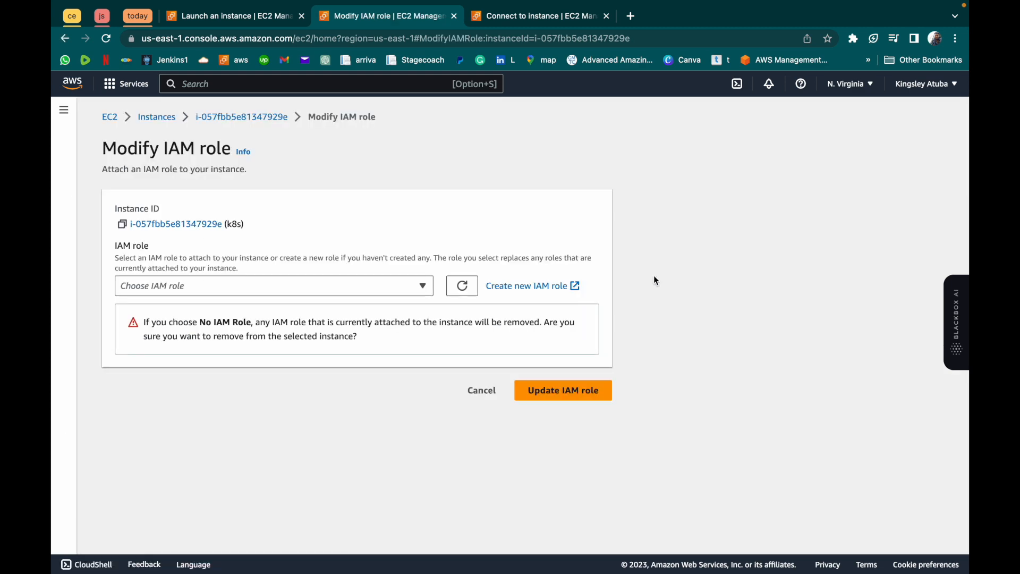
pyautogui.click(313, 287)
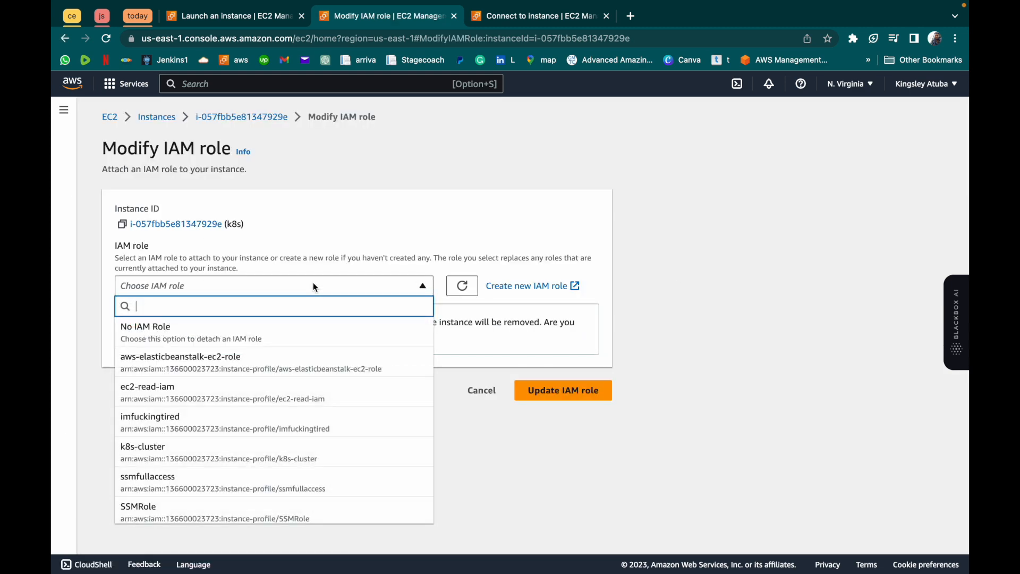
pyautogui.click(201, 460)
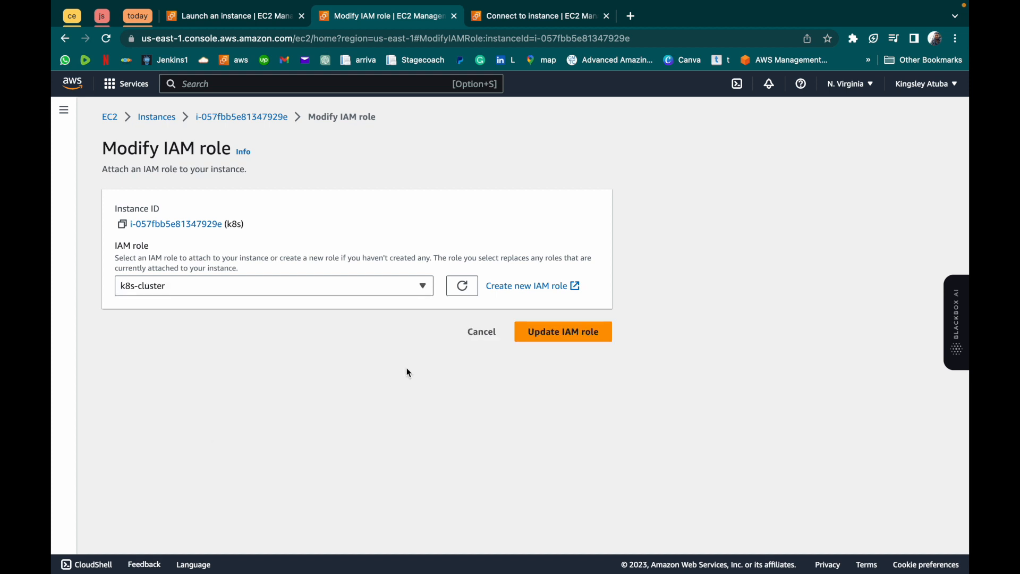
pyautogui.click(573, 331)
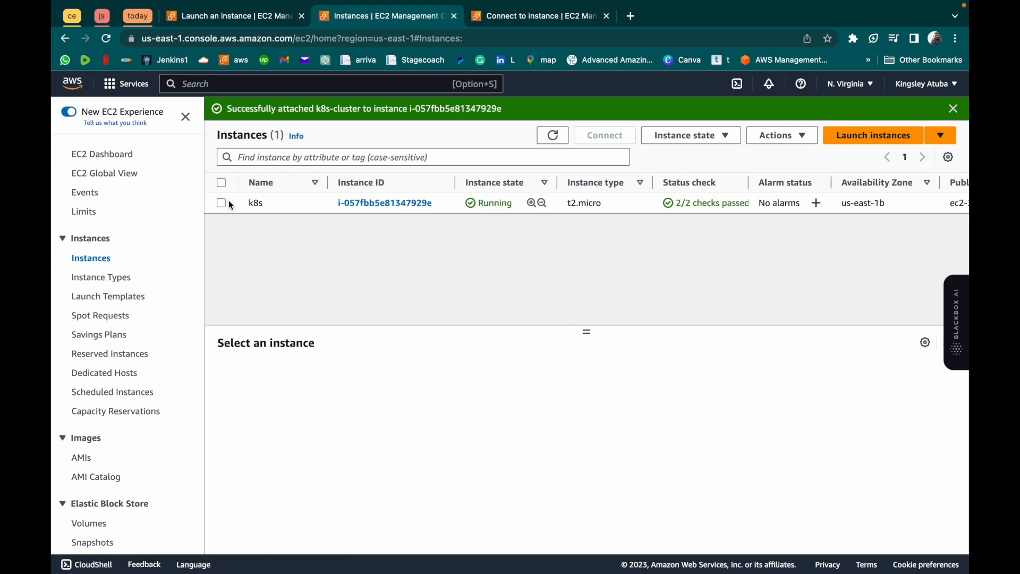
# - Connect to the k8s instance with EC2 Instance Connect as ec2-user and place the terminal's browser tab right after the launch tab
pyautogui.click(221, 203)
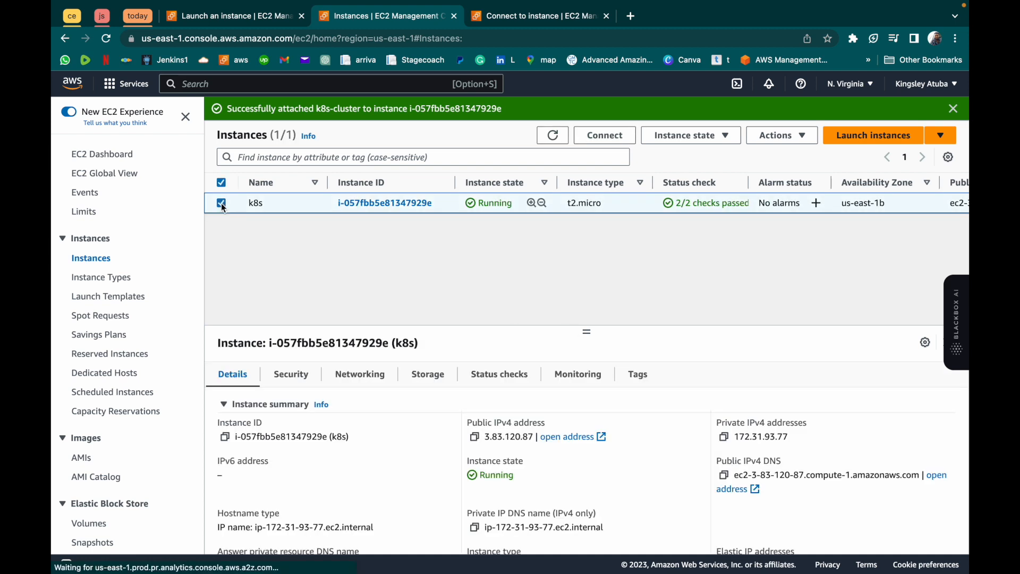
pyautogui.click(600, 137)
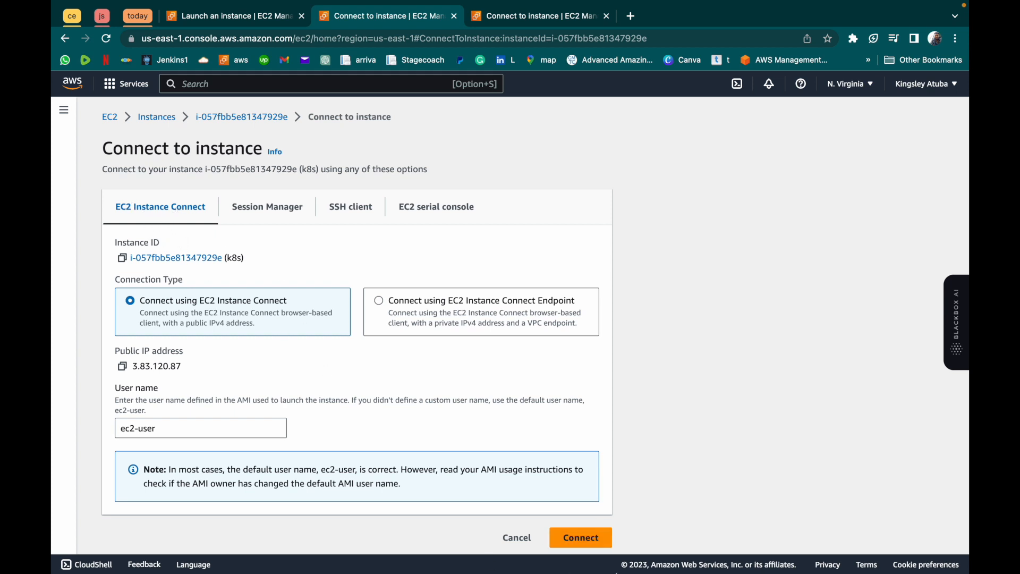
pyautogui.click(594, 535)
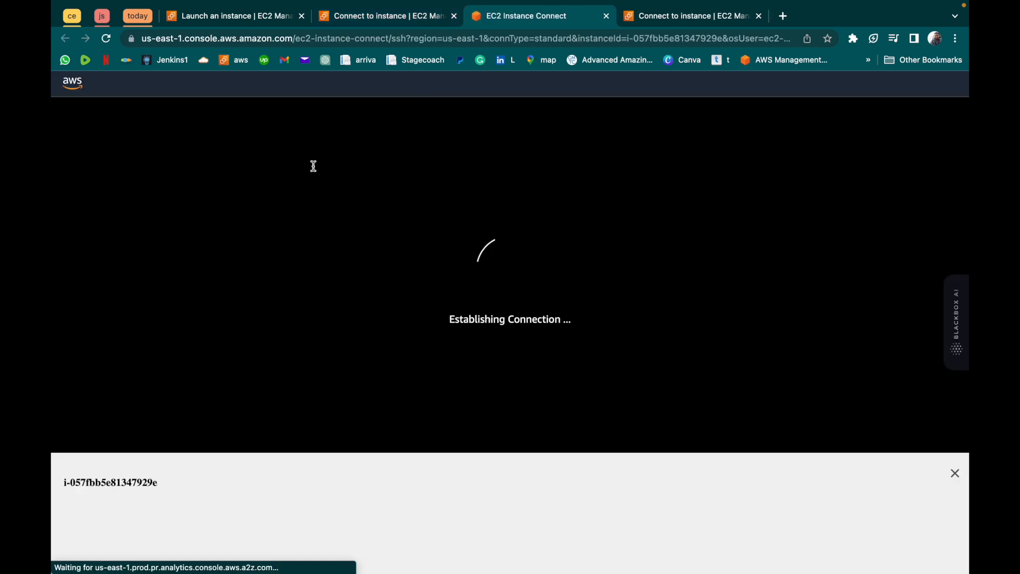
pyautogui.moveTo(487, 23); pyautogui.dragTo(374, 18)
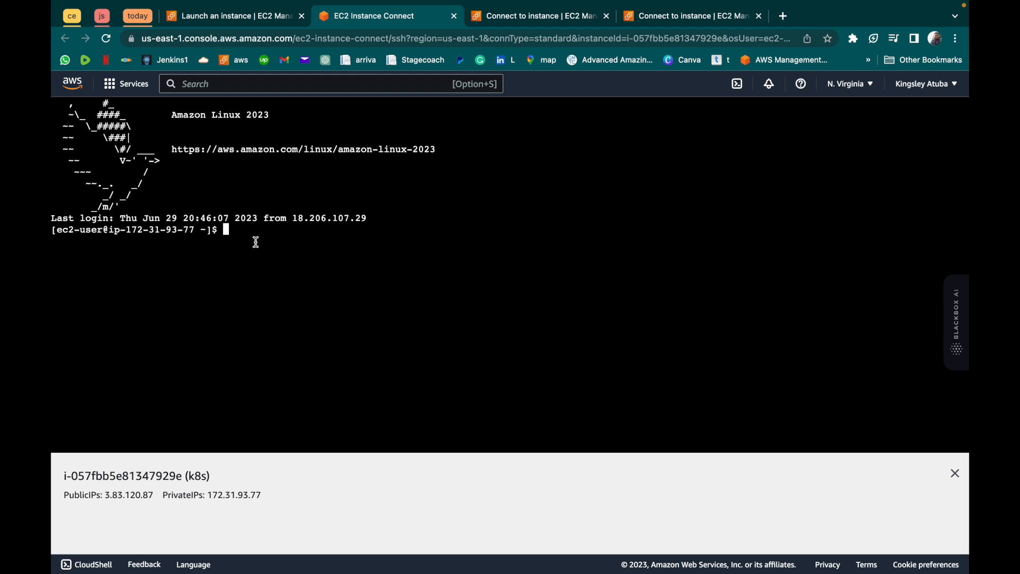
# - Check the installed AWS CLI version with aws --version in the instance's terminal
pyautogui.write('aws --version')
pyautogui.press('Return')
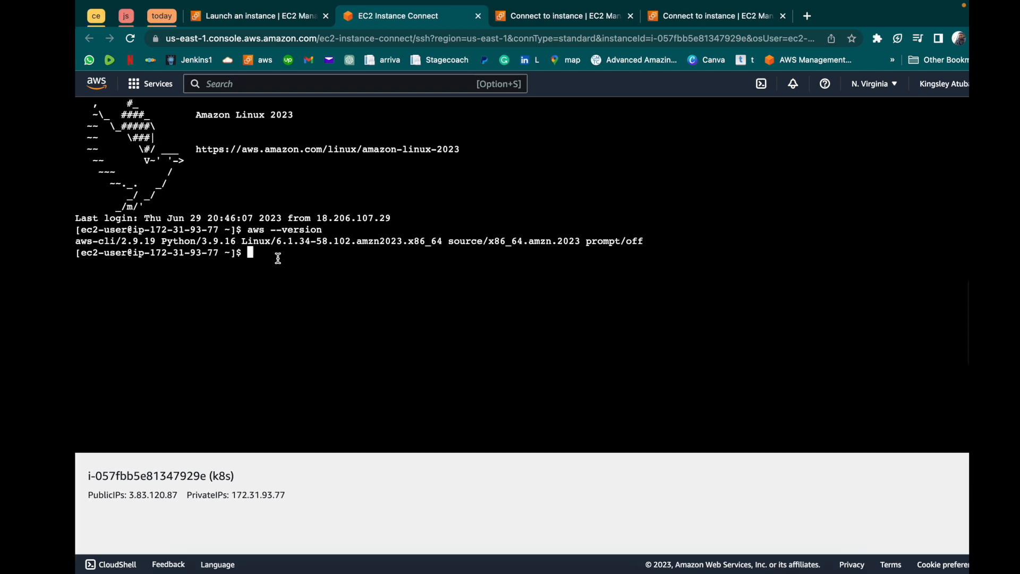
# - Copy the curl -o kubectl download command for version 1.16.8 from the PDF guide in Preview into the instance's terminal in the browser
pyautogui.press('super+Tab')
pyautogui.moveTo(179, 81); pyautogui.dragTo(550, 100)
pyautogui.press('super+c')
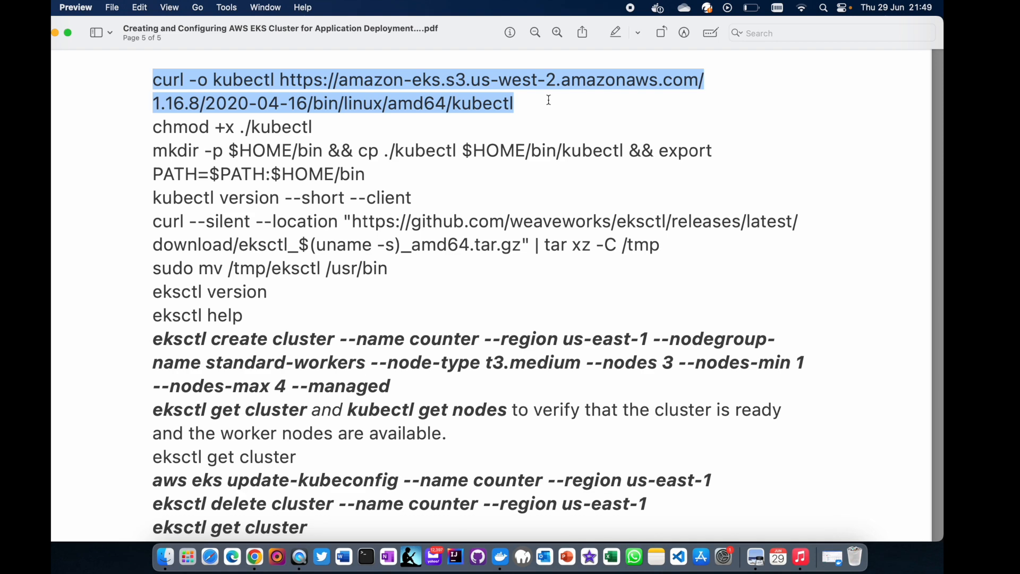
pyautogui.hotkey('ctrl', 'Right')
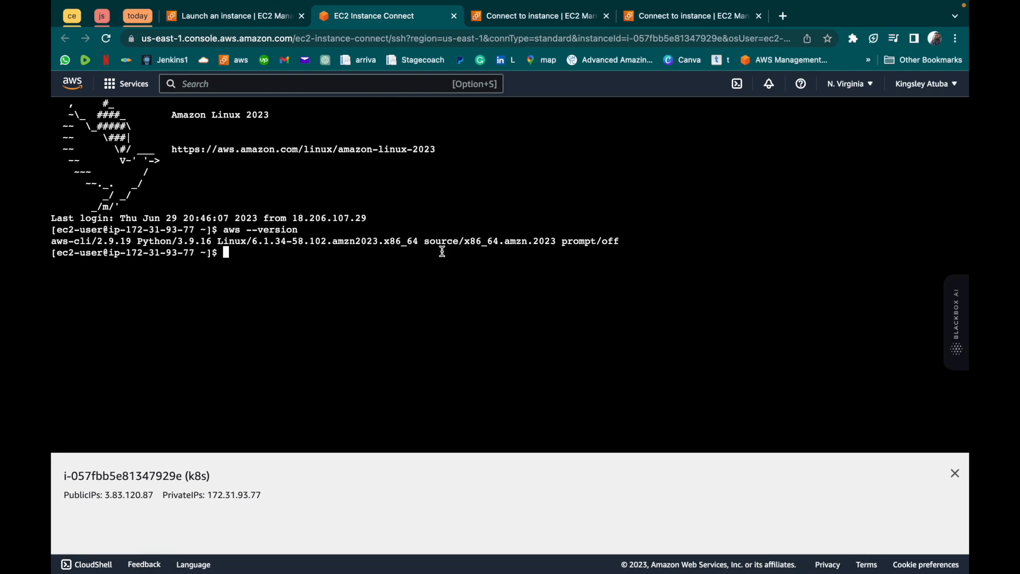
pyautogui.press('super+v')
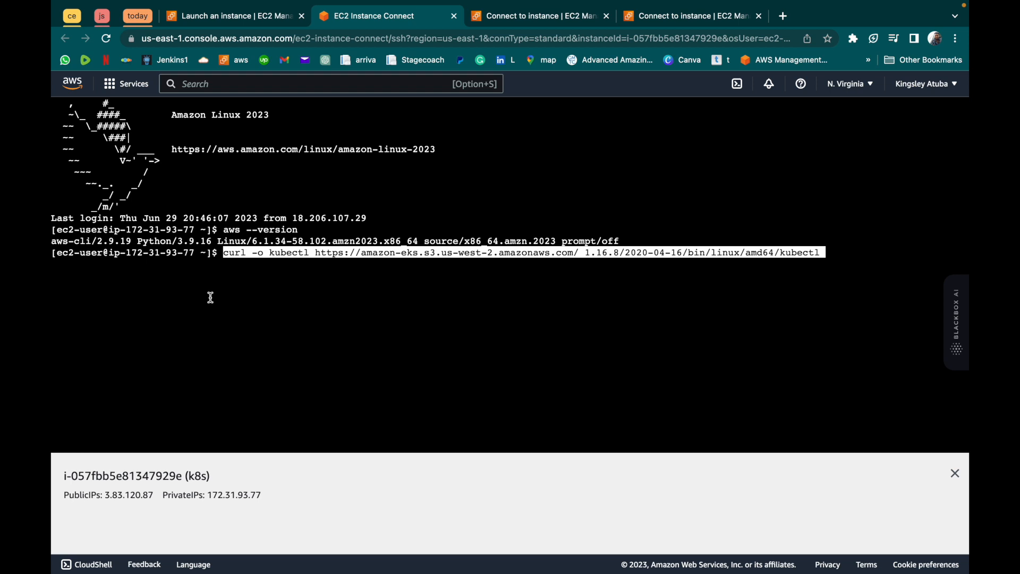
# - Remove the stray space before 1.16.8 in the curl command's URL and run it to download kubectl
pyautogui.press('Left')
pyautogui.press('Left')
pyautogui.press('Left')
pyautogui.press('Left')
pyautogui.press('Left')
pyautogui.press('Left')
pyautogui.press('Left')
pyautogui.press('Left')
pyautogui.press('Left')
pyautogui.press('Left')
pyautogui.press('Left')
pyautogui.press('Left')
pyautogui.press('Left')
pyautogui.press('Left')
pyautogui.press('Left')
pyautogui.press('Left')
pyautogui.press('Left')
pyautogui.press('Left')
pyautogui.press('Left')
pyautogui.press('Left')
pyautogui.press('Left')
pyautogui.press('Left')
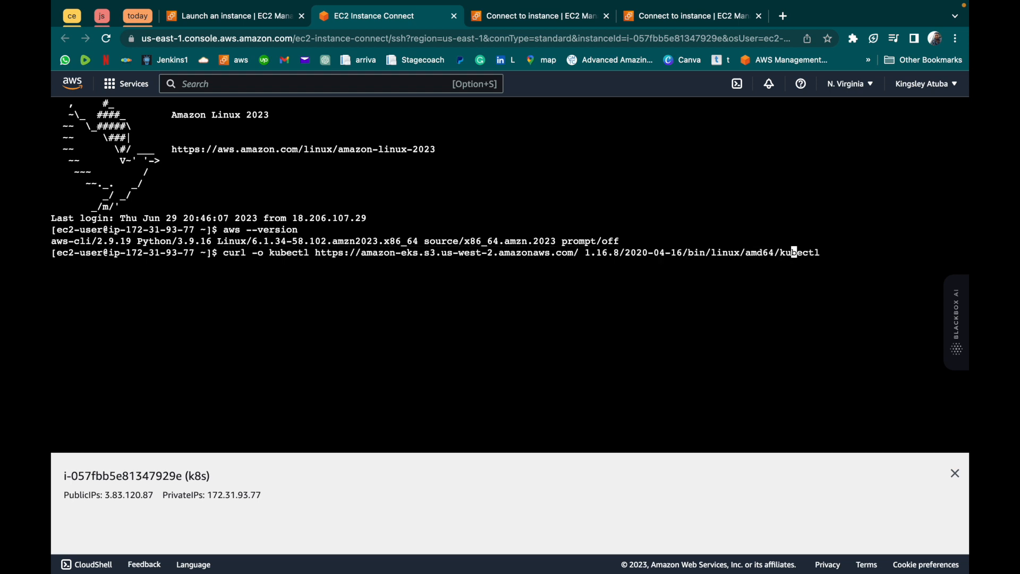
pyautogui.press('Left')
pyautogui.press('Left')
pyautogui.press('Left')
pyautogui.press('Left')
pyautogui.press('Left')
pyautogui.press('Left')
pyautogui.press('Left')
pyautogui.press('Left')
pyautogui.press('Left')
pyautogui.press('Left')
pyautogui.press('Left')
pyautogui.press('Left')
pyautogui.press('Left')
pyautogui.press('Left')
pyautogui.press('Left')
pyautogui.press('Left')
pyautogui.press('Left')
pyautogui.press('Left')
pyautogui.press('Left')
pyautogui.press('Left')
pyautogui.press('Delete')
pyautogui.press('Right')
pyautogui.press('Right')
pyautogui.press('Right')
pyautogui.press('Right')
pyautogui.press('Right')
pyautogui.press('Right')
pyautogui.press('Right')
pyautogui.press('Right')
pyautogui.press('Right')
pyautogui.press('Right')
pyautogui.press('Right')
pyautogui.press('Right')
pyautogui.press('Right')
pyautogui.press('Right')
pyautogui.press('Right')
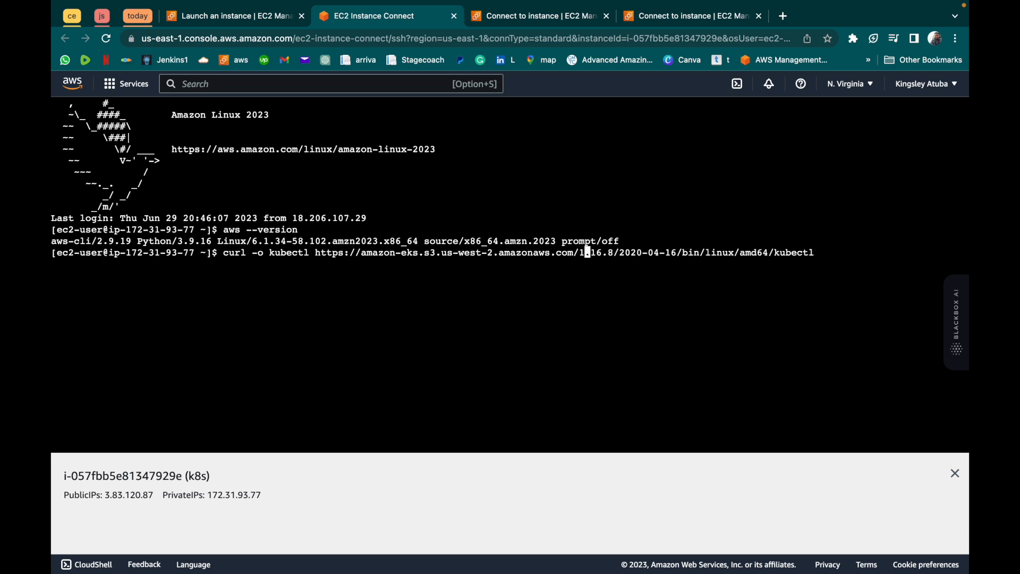
pyautogui.press('Right')
pyautogui.press('Right')
pyautogui.press('Right')
pyautogui.press('Right')
pyautogui.press('Right')
pyautogui.press('Right')
pyautogui.press('Right')
pyautogui.press('Right')
pyautogui.press('Right')
pyautogui.press('Right')
pyautogui.press('Right')
pyautogui.press('Right')
pyautogui.press('Right')
pyautogui.press('Right')
pyautogui.press('Right')
pyautogui.press('Right')
pyautogui.press('Right')
pyautogui.press('Right')
pyautogui.press('Right')
pyautogui.press('Right')
pyautogui.press('Right')
pyautogui.press('Right')
pyautogui.press('Right')
pyautogui.press('Right')
pyautogui.press('Right')
pyautogui.press('Right')
pyautogui.press('Return')
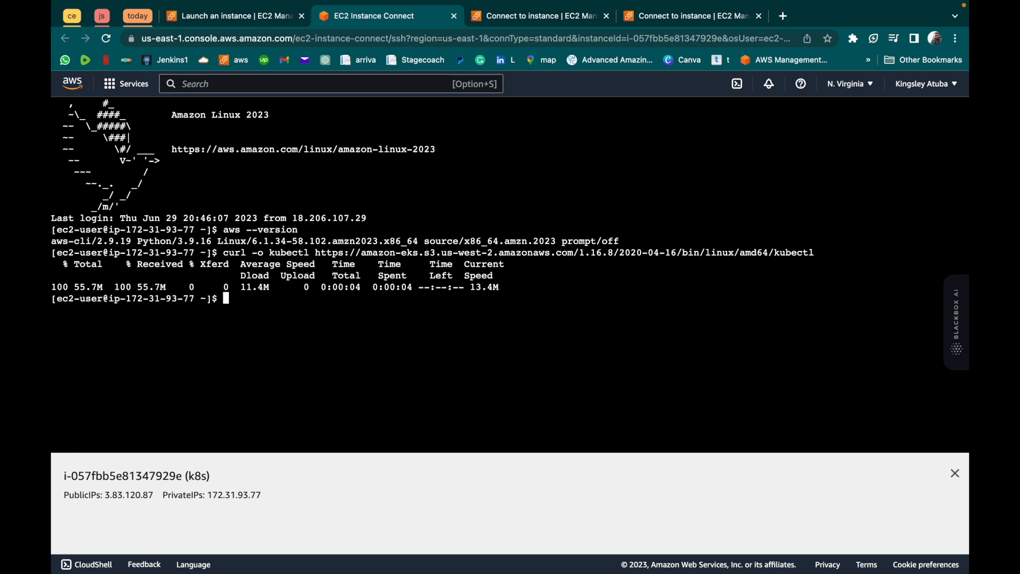
# - Copy chmod +x ./kubectl from the PDF guide in Preview and run it in the browser terminal to make kubectl executable
pyautogui.hotkey('ctrl', 'Left')
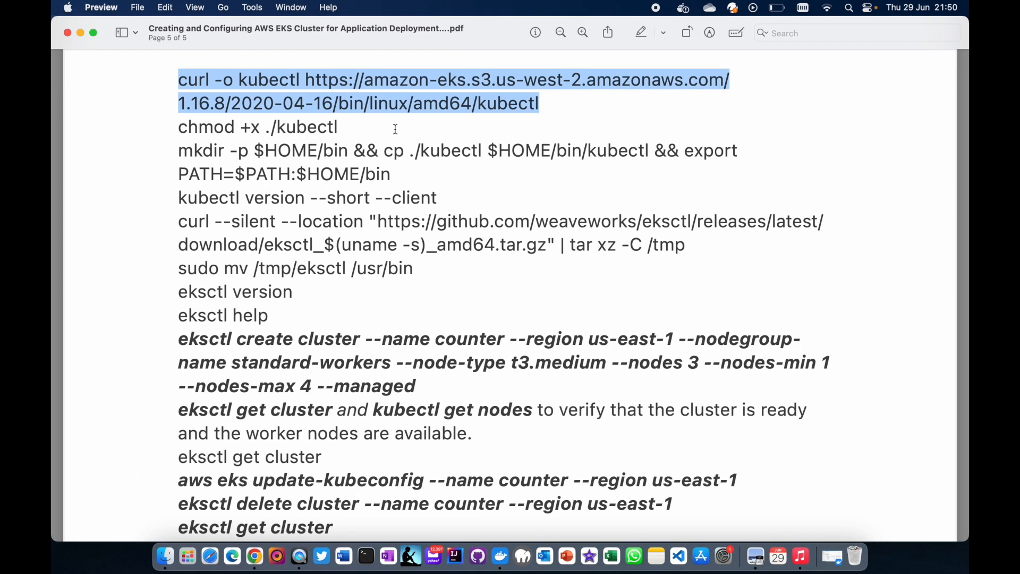
pyautogui.moveTo(345, 124); pyautogui.dragTo(174, 124)
pyautogui.press('super+c')
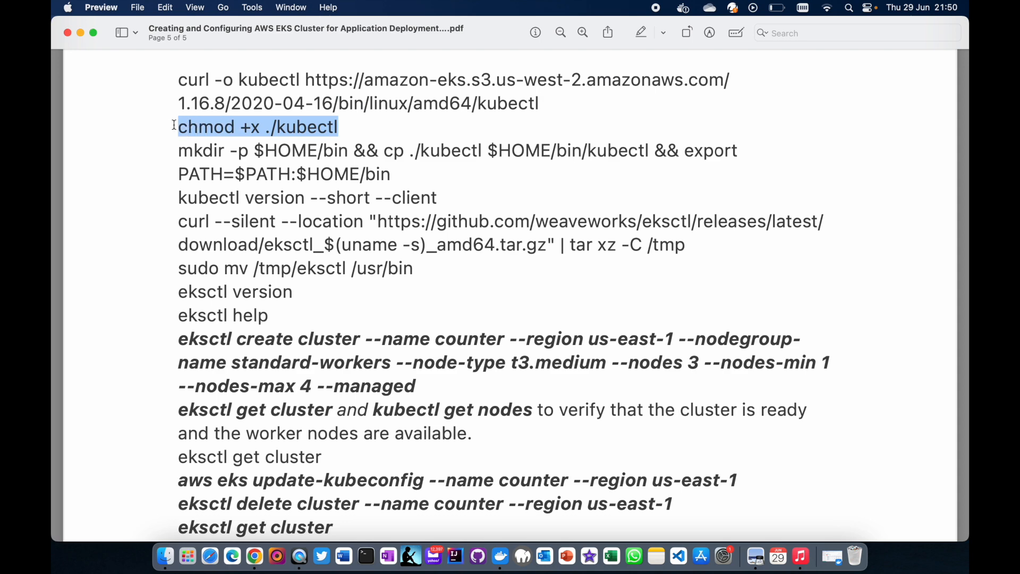
pyautogui.hotkey('ctrl', 'Right')
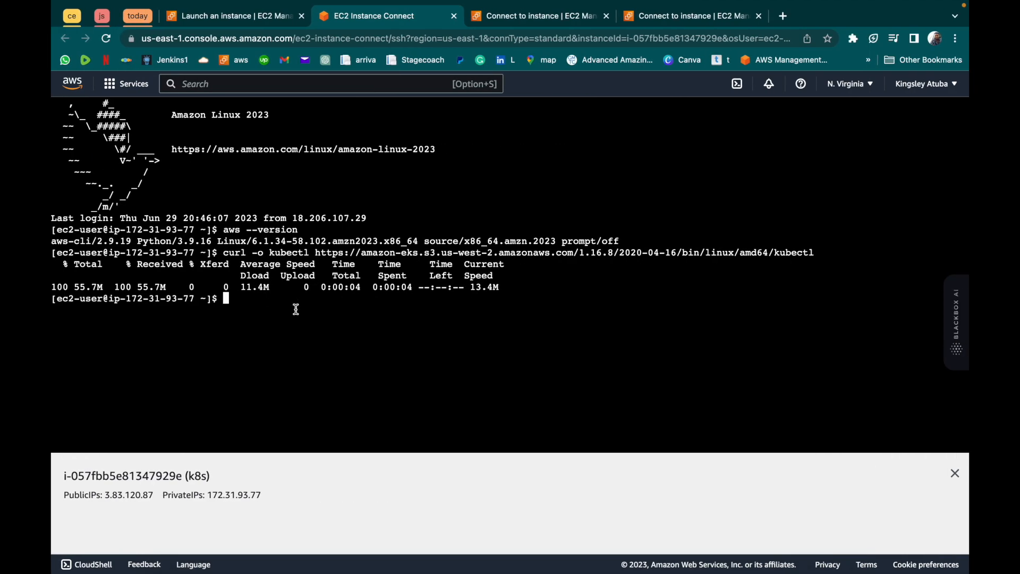
pyautogui.press('super+v')
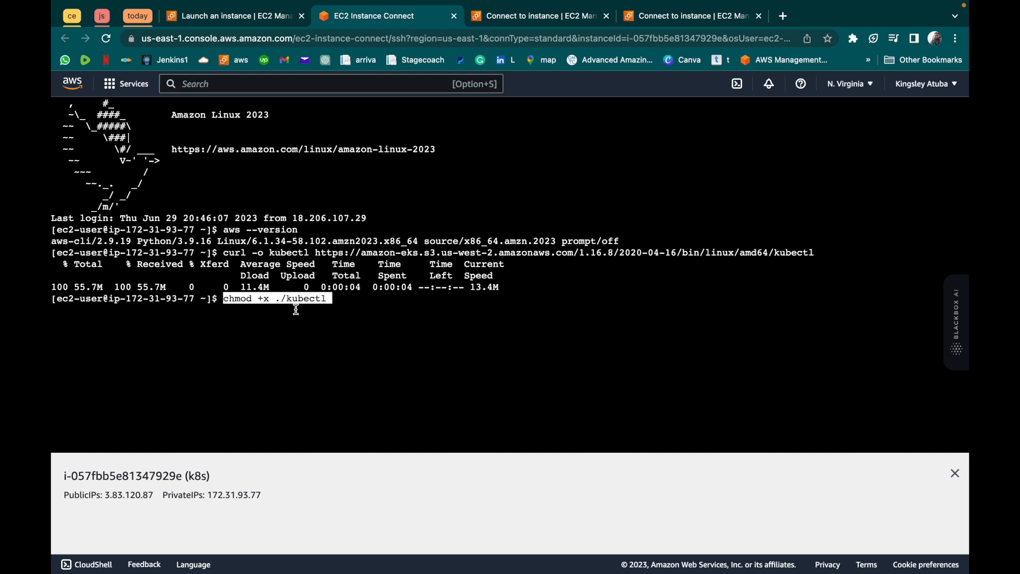
pyautogui.press('Return')
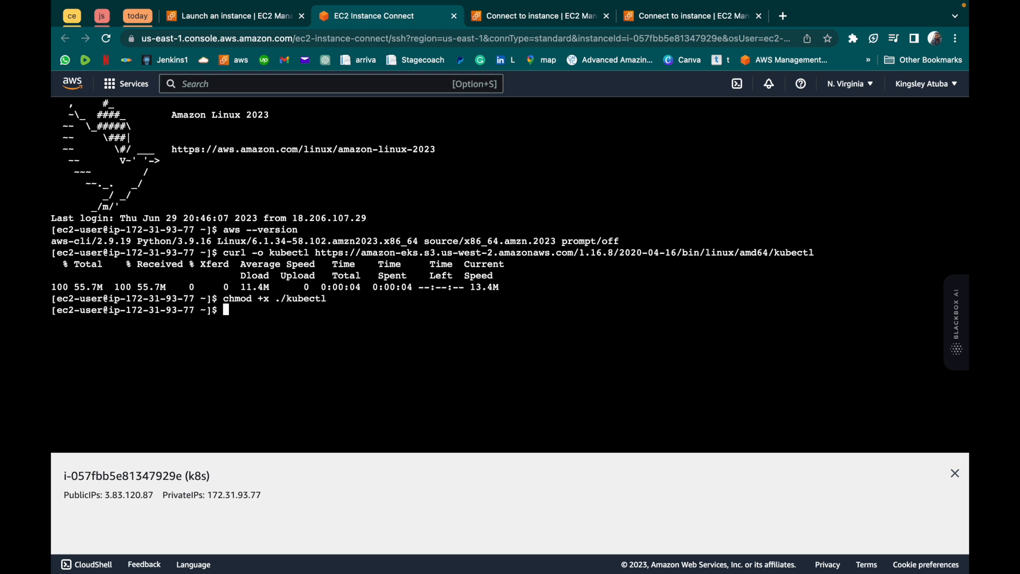
# - Copy the mkdir -p $HOME/bin command line with the kubectl copy and PATH export from the PDF guide and run it in the browser terminal
pyautogui.press('super+Tab')
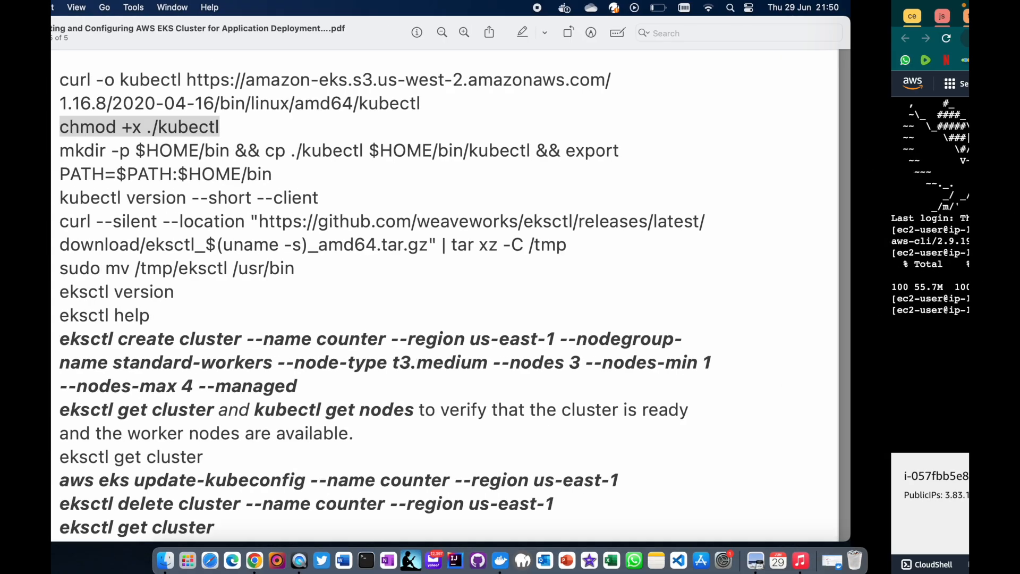
pyautogui.moveTo(180, 151); pyautogui.dragTo(400, 165)
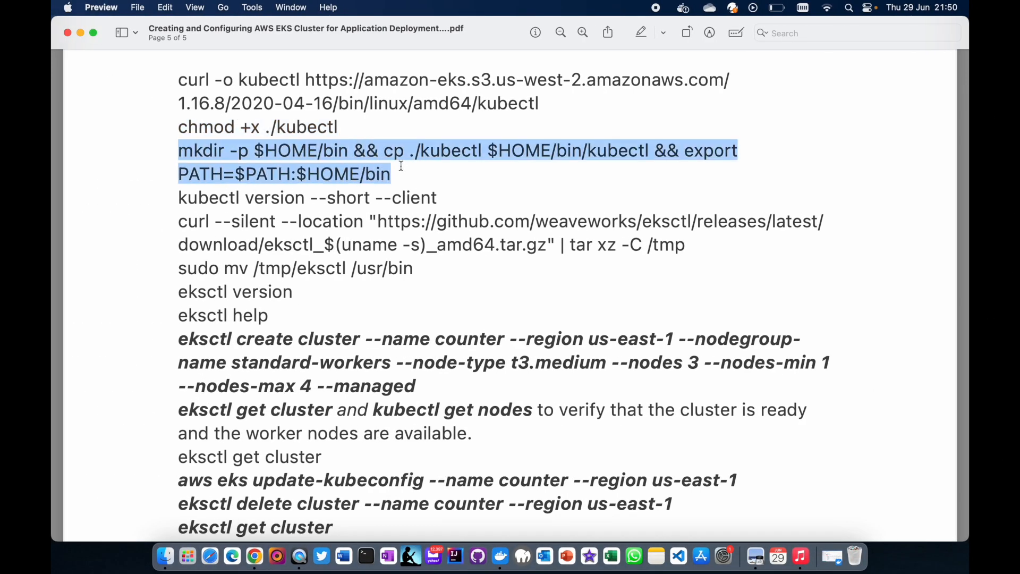
pyautogui.press('super+c')
pyautogui.press('super+Tab')
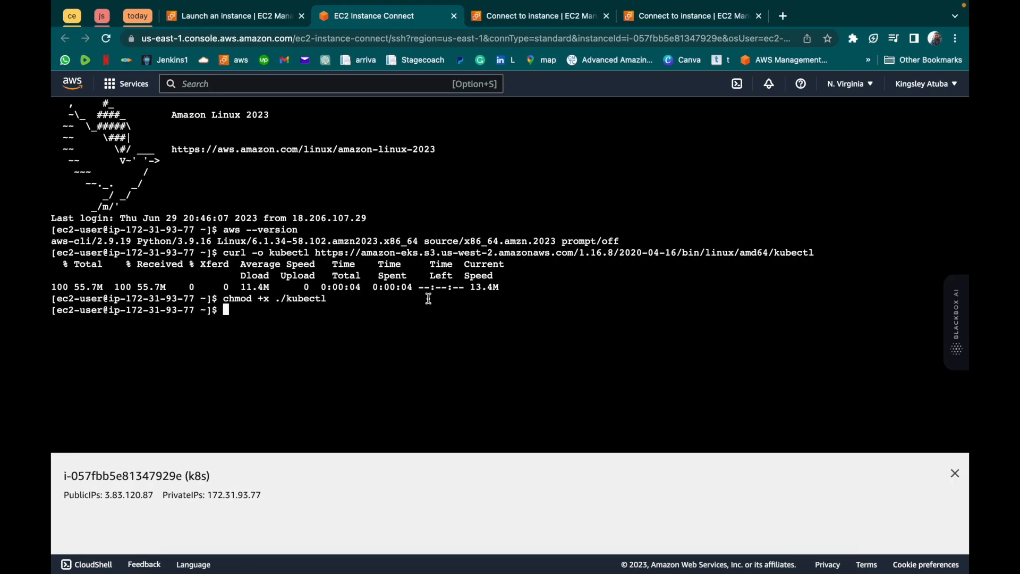
pyautogui.press('super+v')
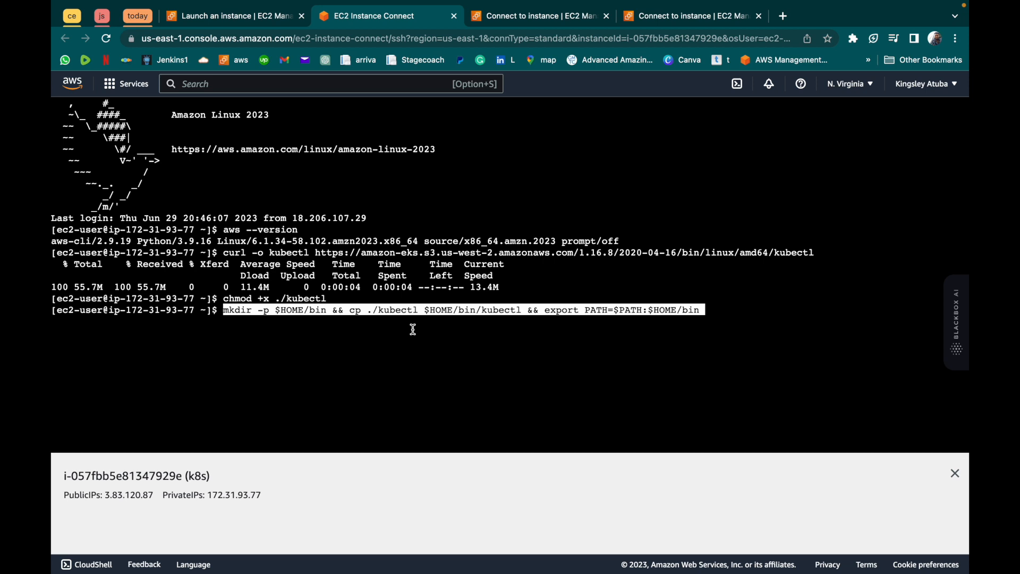
pyautogui.press('Return')
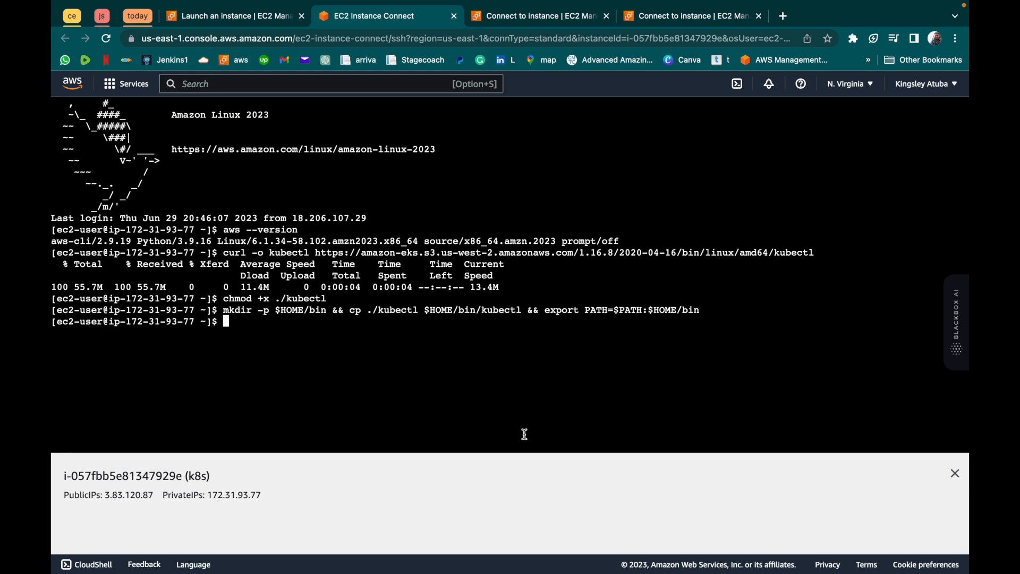
# - Copy kubectl version --short --client from the PDF guide and run it in the browser terminal to check the client version
pyautogui.press('super+Tab')
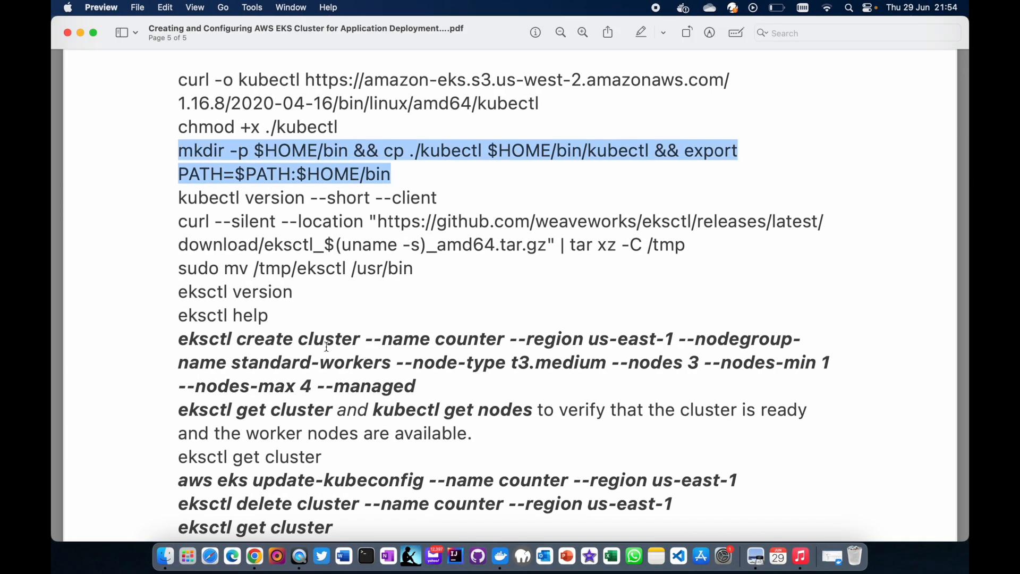
pyautogui.moveTo(177, 197); pyautogui.dragTo(449, 202)
pyautogui.press('super+c')
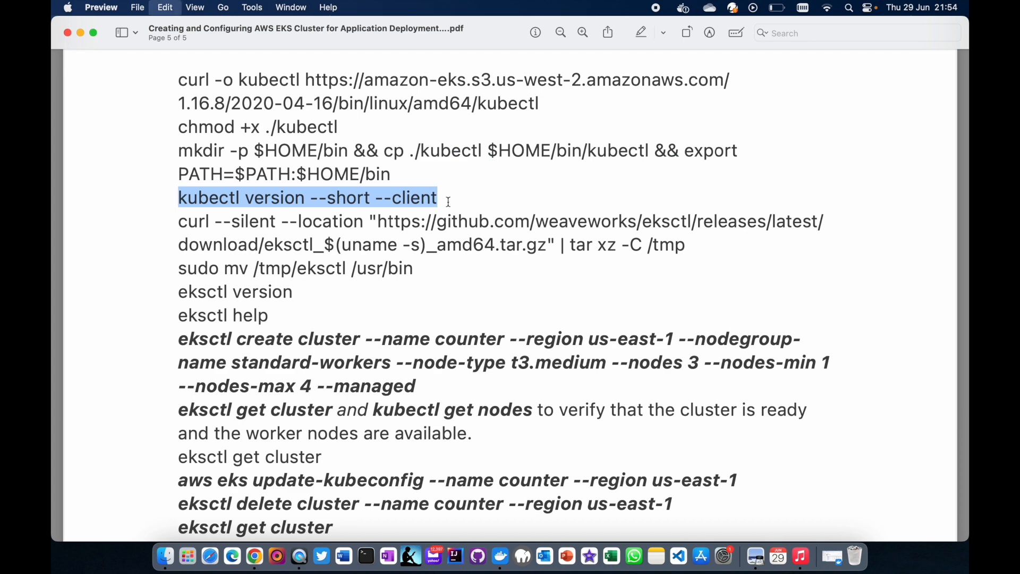
pyautogui.press('super+Tab')
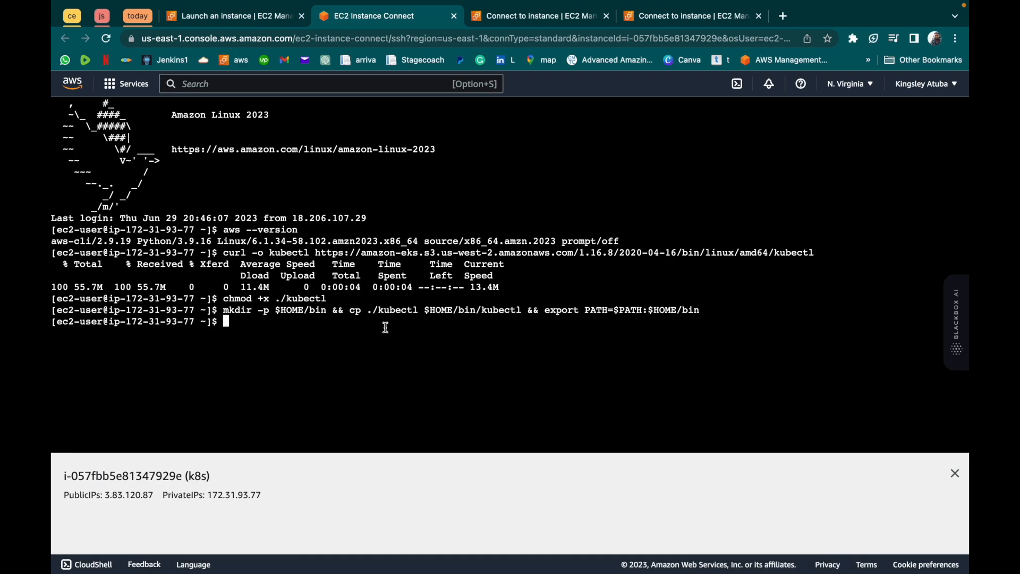
pyautogui.press('super+v')
pyautogui.press('Return')
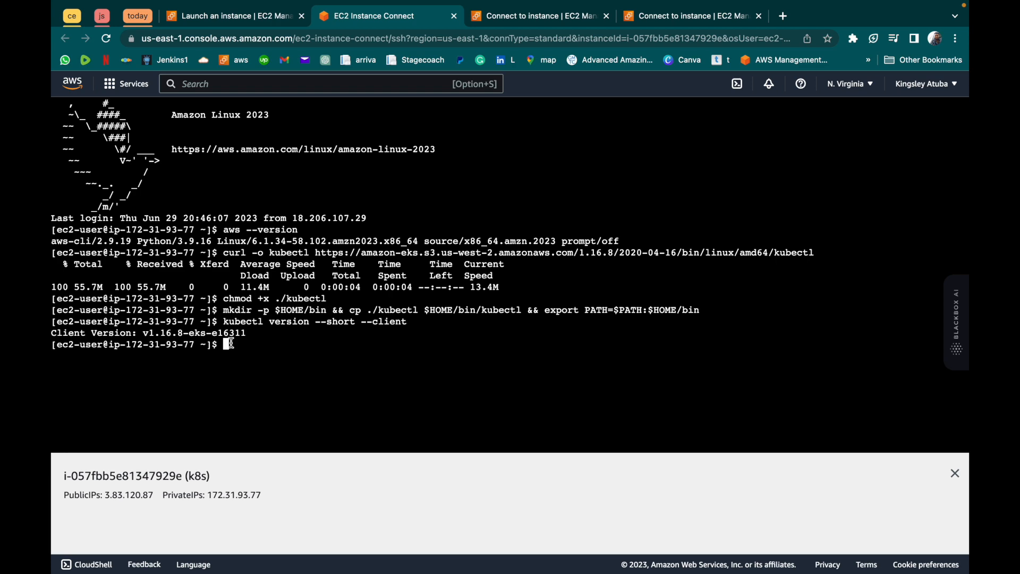
# - Copy the curl --silent --location command that downloads eksctl from the PDF guide in Preview and paste it into the browser terminal
pyautogui.press('super+Tab')
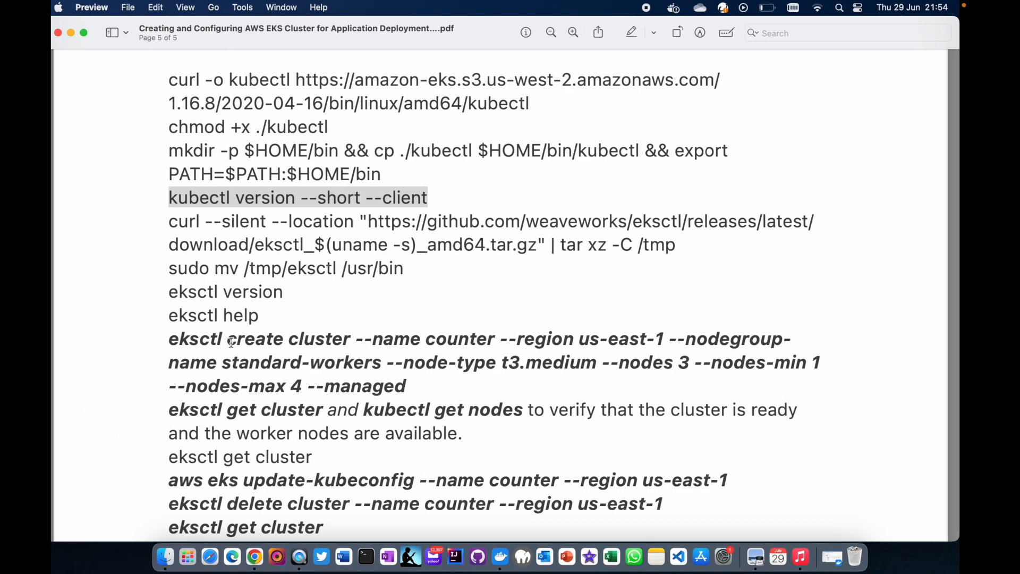
pyautogui.moveTo(179, 222); pyautogui.dragTo(721, 250)
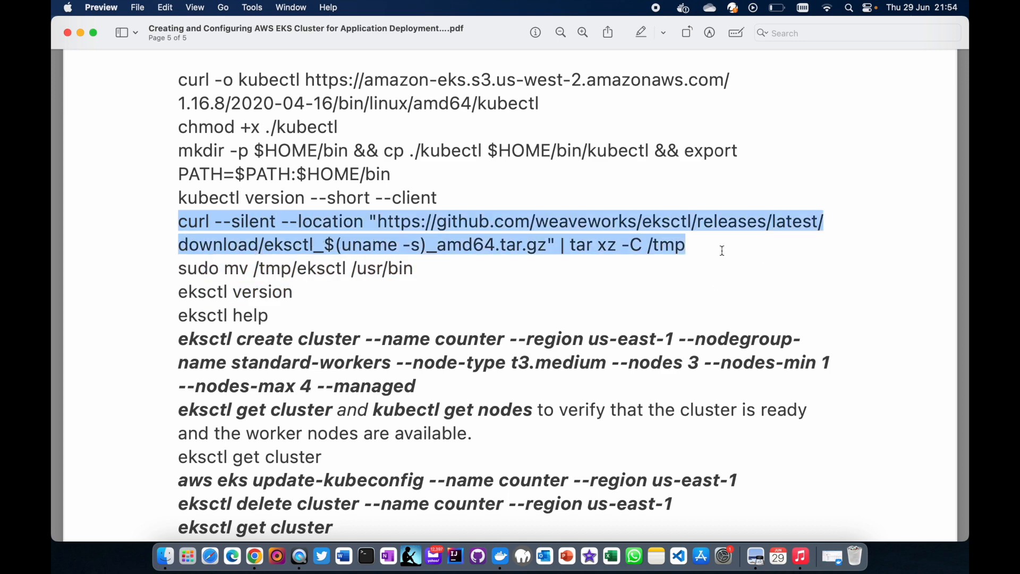
pyautogui.press('super+c')
pyautogui.press('super+Tab')
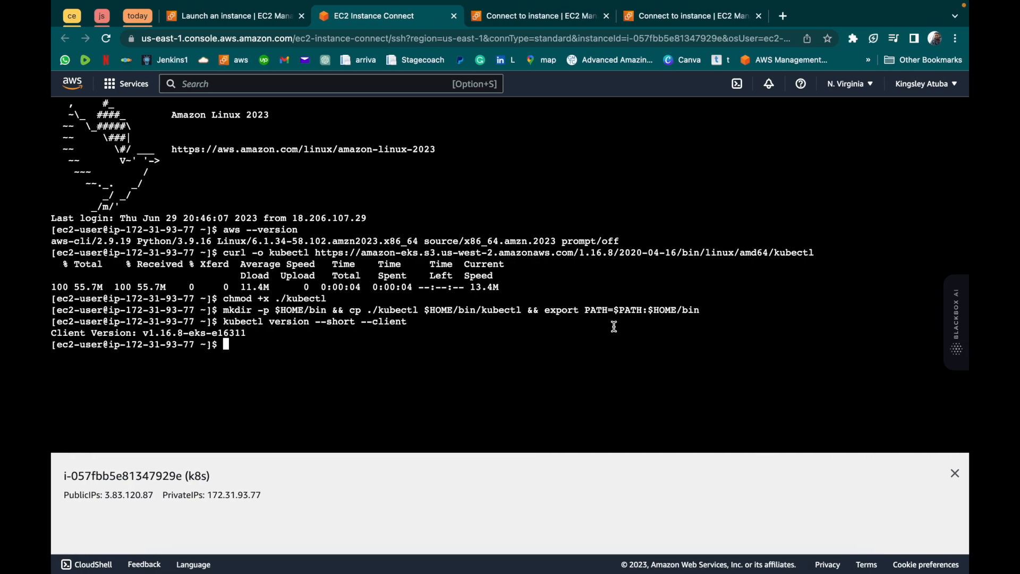
pyautogui.press('super+v')
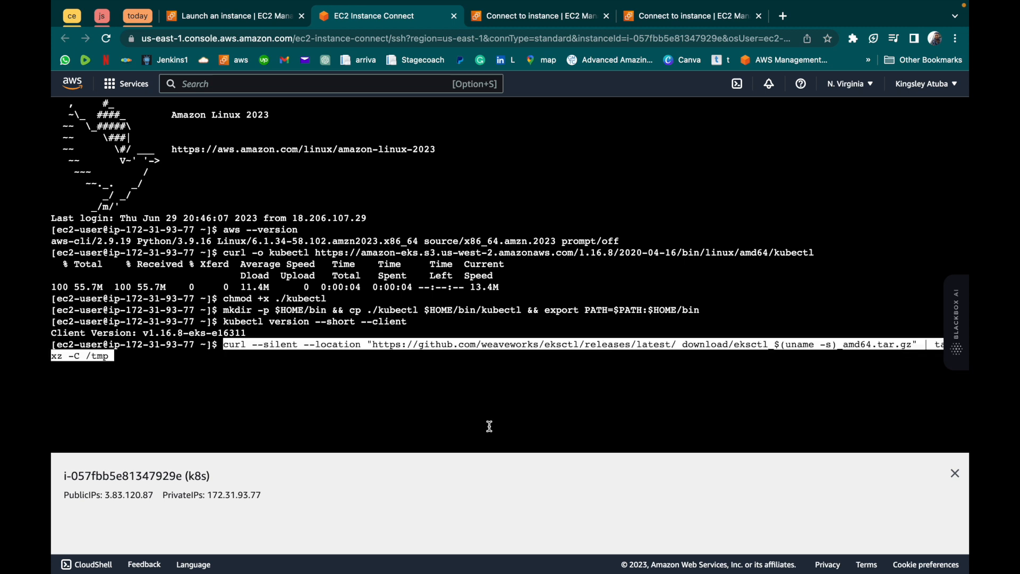
# - Remove the stray space before download/eksctl in the curl command's URL and run it to extract eksctl into /tmp
pyautogui.press('Left')
pyautogui.press('Left')
pyautogui.press('Left')
pyautogui.press('Left')
pyautogui.press('Left')
pyautogui.press('Left')
pyautogui.press('Left')
pyautogui.press('Left')
pyautogui.press('Left')
pyautogui.press('Left')
pyautogui.press('Left')
pyautogui.press('Left')
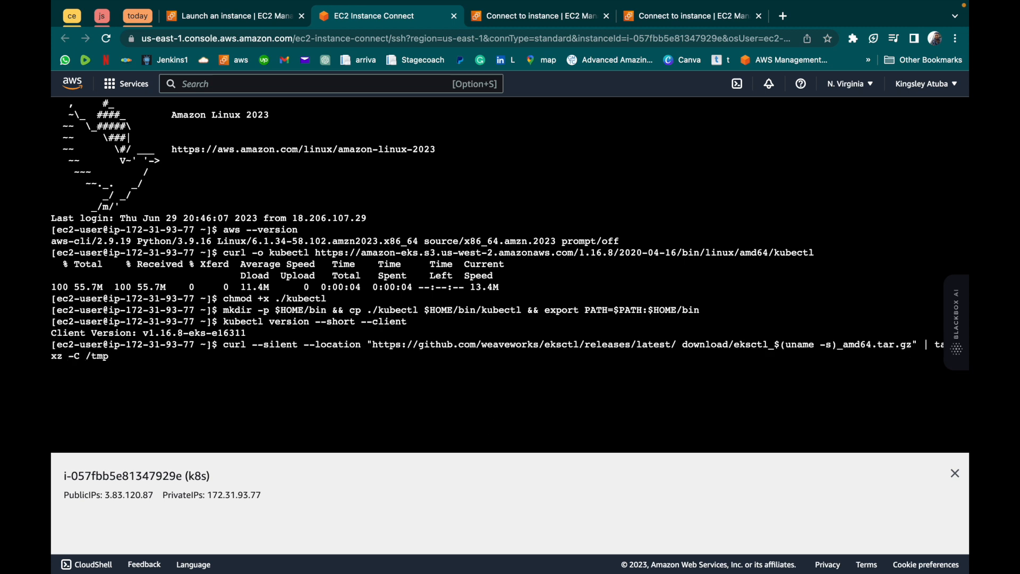
pyautogui.press('Left')
pyautogui.press('Left')
pyautogui.press('Left')
pyautogui.press('Left')
pyautogui.press('Left')
pyautogui.press('Left')
pyautogui.press('Left')
pyautogui.press('Left')
pyautogui.press('Left')
pyautogui.press('Left')
pyautogui.press('Left')
pyautogui.press('Left')
pyautogui.press('Left')
pyautogui.press('Left')
pyautogui.press('Left')
pyautogui.press('Left')
pyautogui.press('Left')
pyautogui.press('Left')
pyautogui.press('Left')
pyautogui.press('Left')
pyautogui.press('Left')
pyautogui.press('Left')
pyautogui.press('Left')
pyautogui.press('Left')
pyautogui.press('Left')
pyautogui.press('Left')
pyautogui.press('Left')
pyautogui.press('Left')
pyautogui.press('Left')
pyautogui.press('Left')
pyautogui.press('Left')
pyautogui.press('Left')
pyautogui.press('Left')
pyautogui.press('Left')
pyautogui.press('Left')
pyautogui.press('Left')
pyautogui.press('Left')
pyautogui.press('Left')
pyautogui.press('BackSpace')
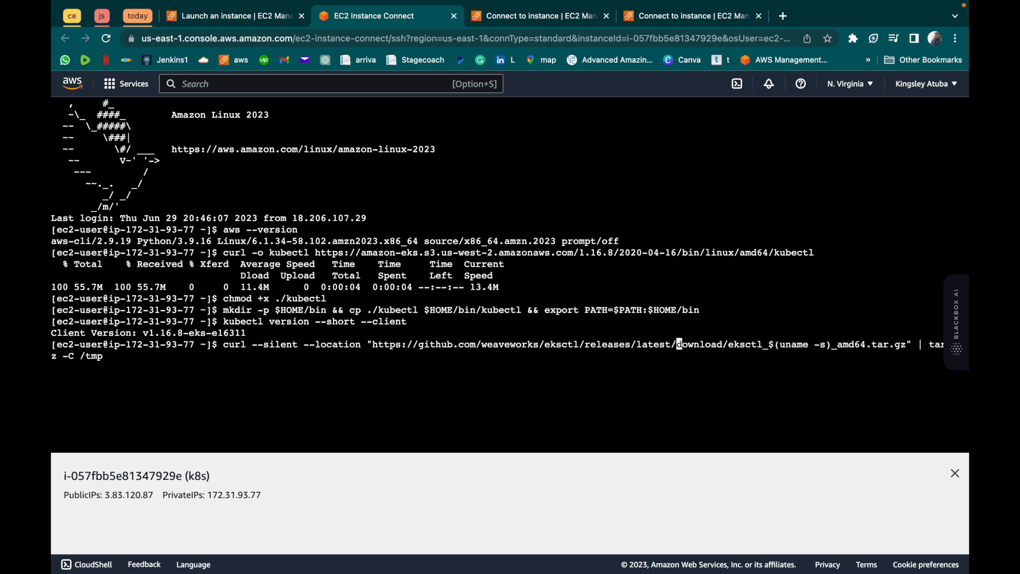
pyautogui.press('Return')
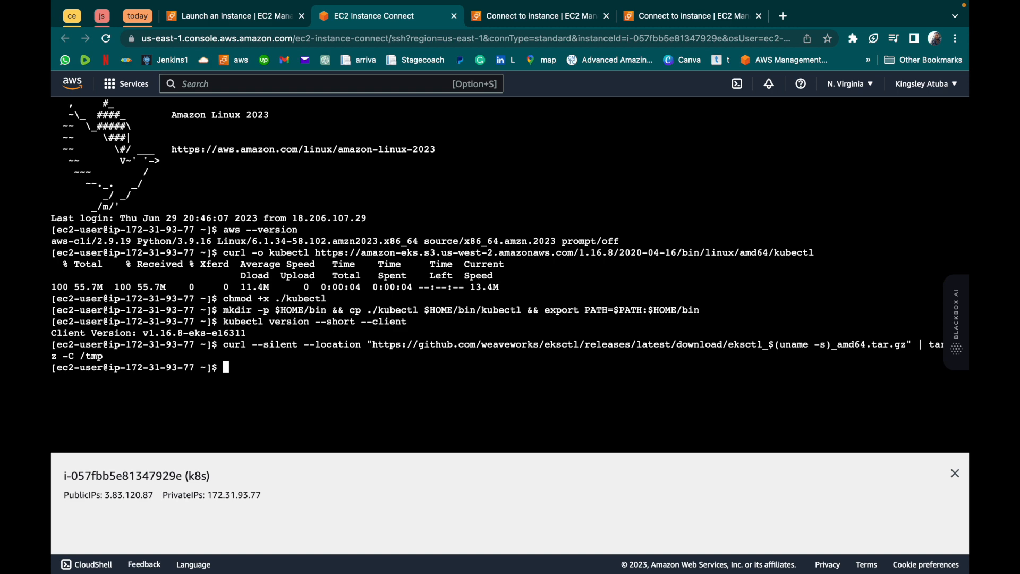
# - Copy the sudo mv line from the PDF guide in Preview into the browser terminal, complete it as sudo mv /tmp/eksctl /usr/bin and run it
pyautogui.hotkey('ctrl', 'Left')
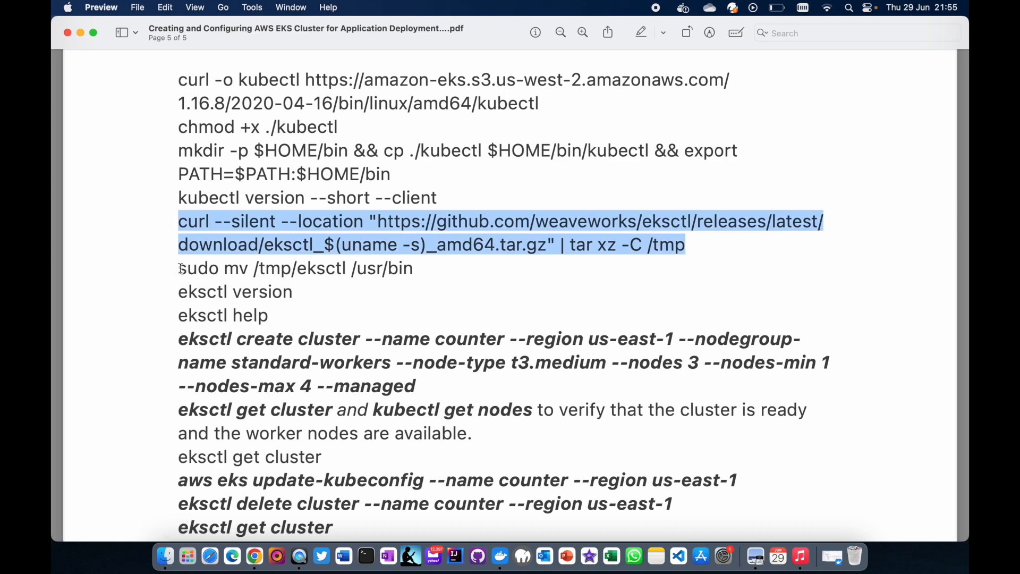
pyautogui.moveTo(181, 269); pyautogui.dragTo(389, 267)
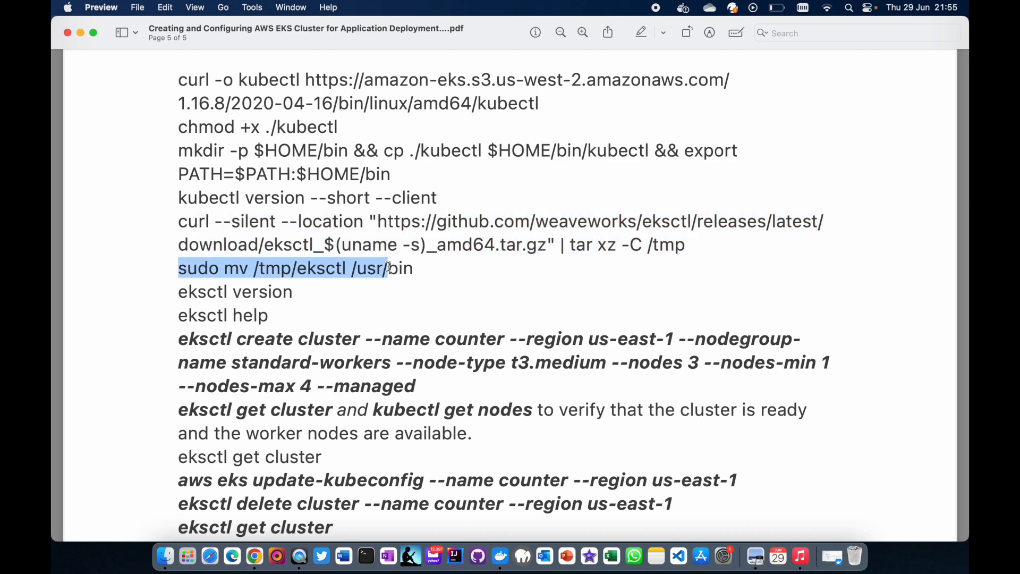
pyautogui.hotkey('ctrl', 'Right')
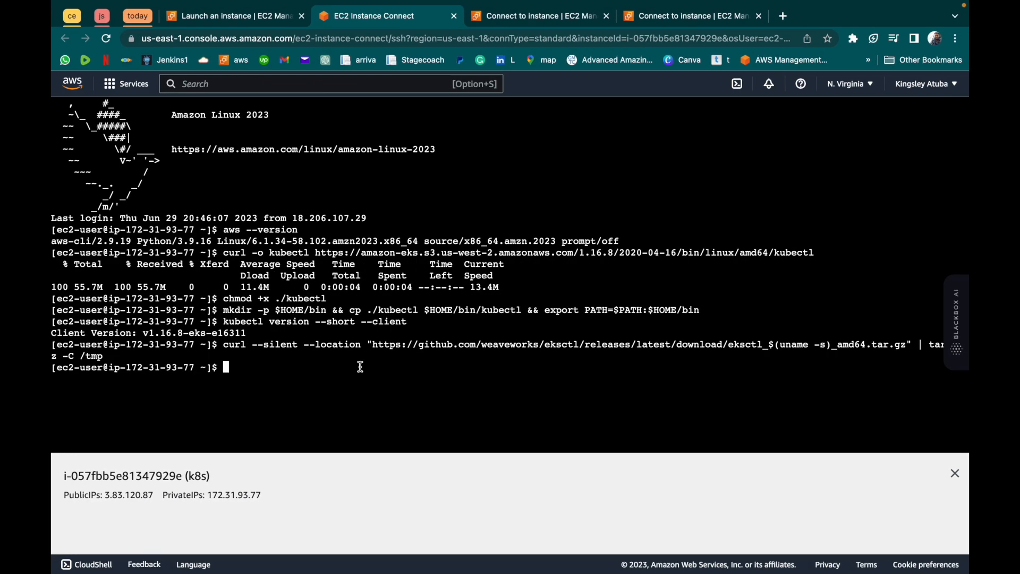
pyautogui.press('super+v')
pyautogui.press('BackSpace')
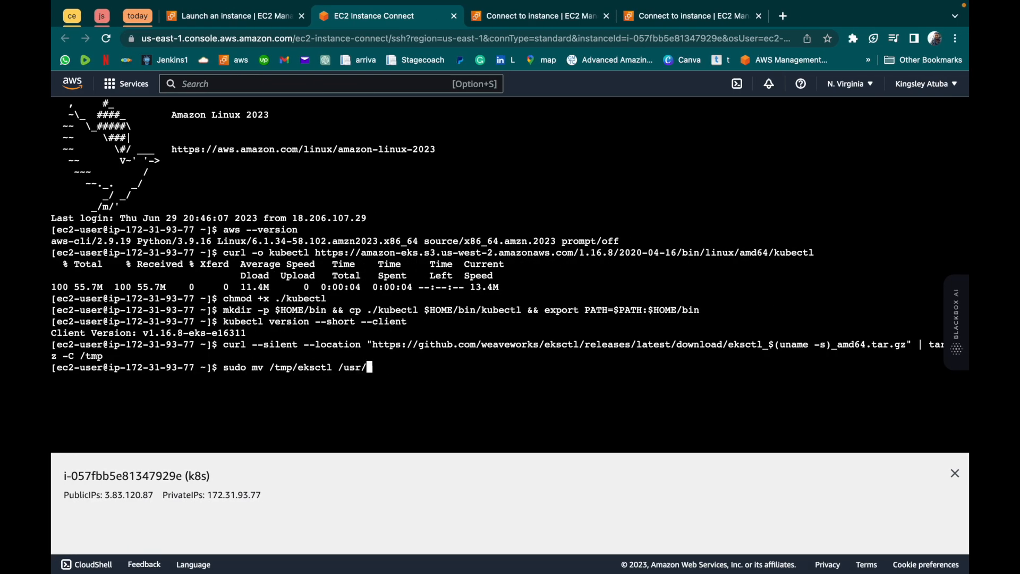
pyautogui.write('bin')
pyautogui.press('Return')
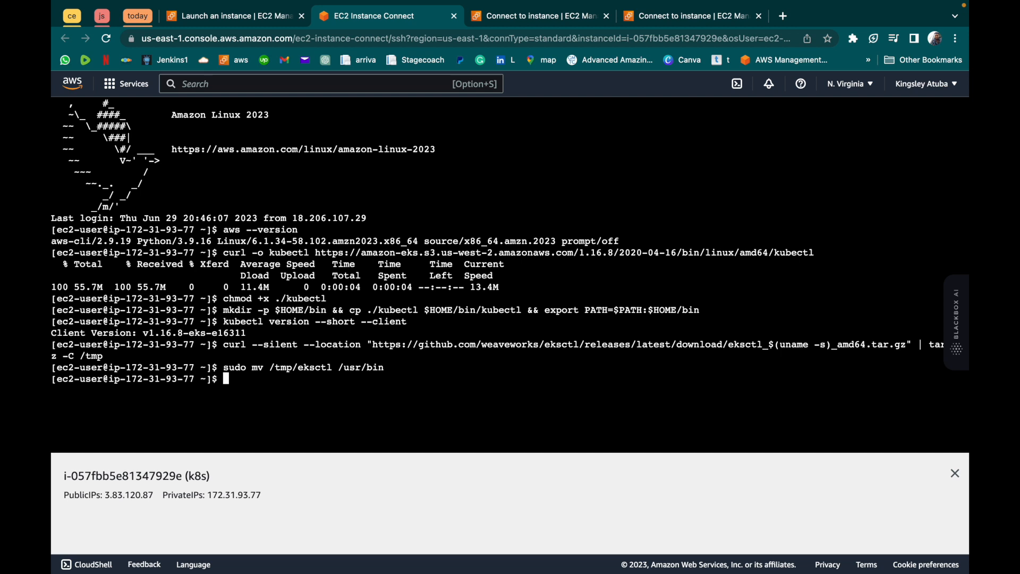
# - Copy eksctl version from the PDF guide in Preview and run it in the browser terminal to check the installation
pyautogui.hotkey('ctrl', 'Left')
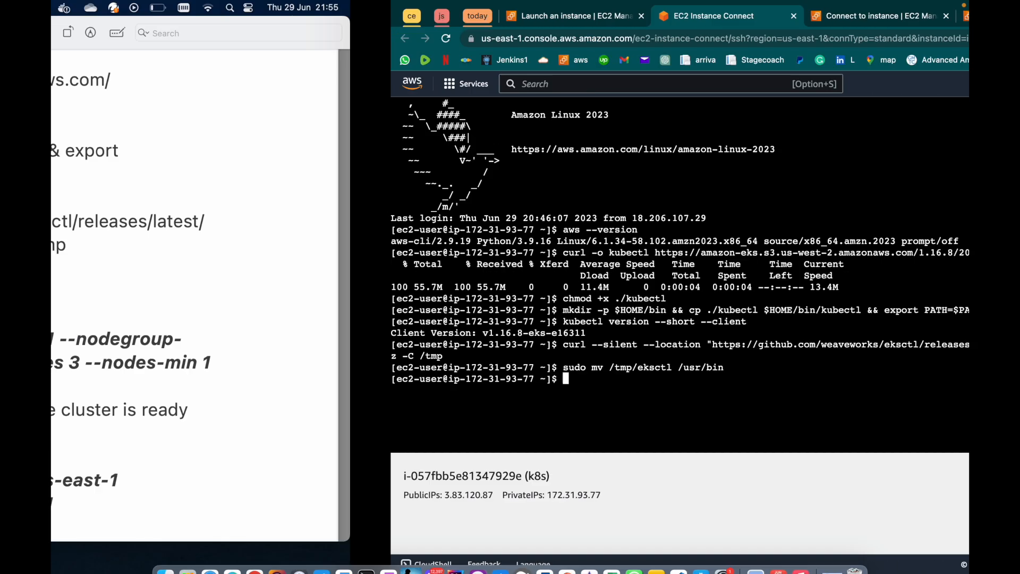
pyautogui.moveTo(306, 295); pyautogui.dragTo(181, 293)
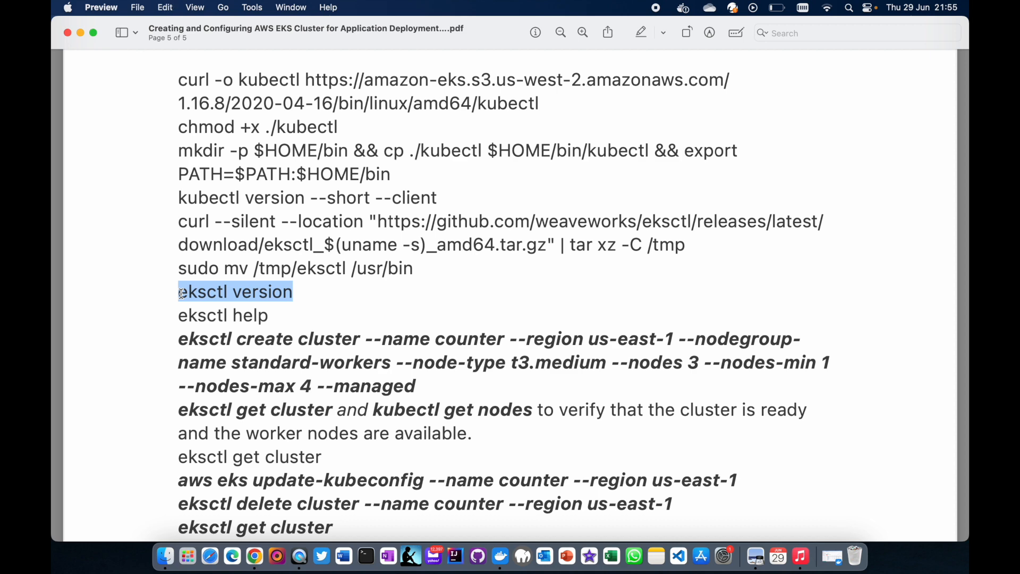
pyautogui.hotkey('ctrl', 'Right')
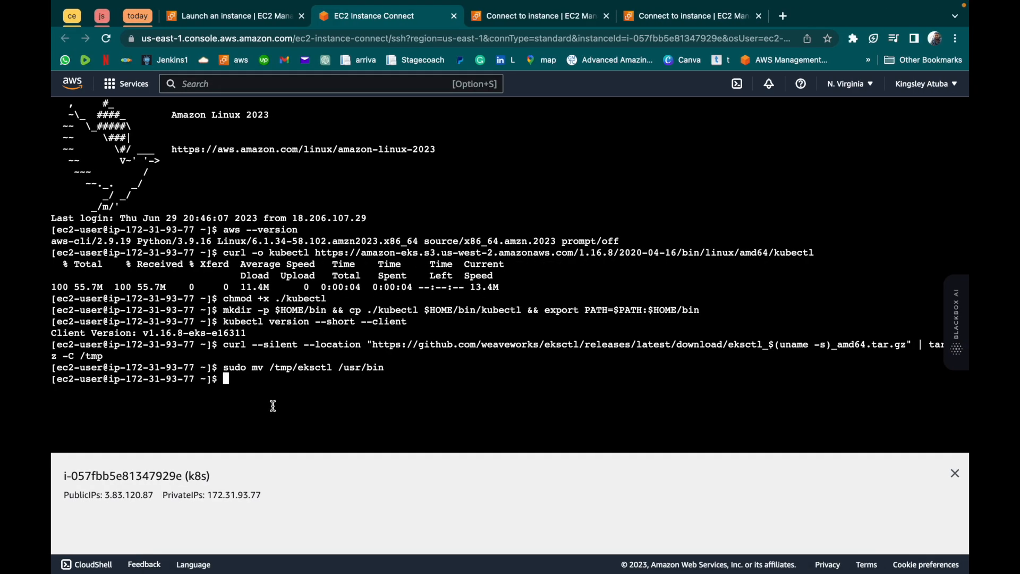
pyautogui.press('super+v')
pyautogui.press('Return')
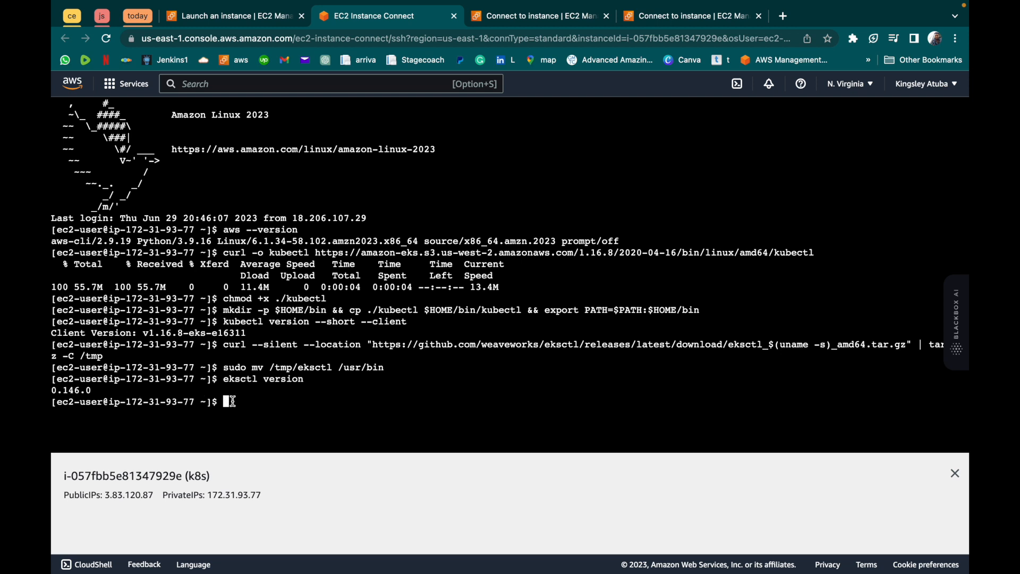
# - Run eksctl help to look through the available commands, and clear the terminal
pyautogui.press('Up')
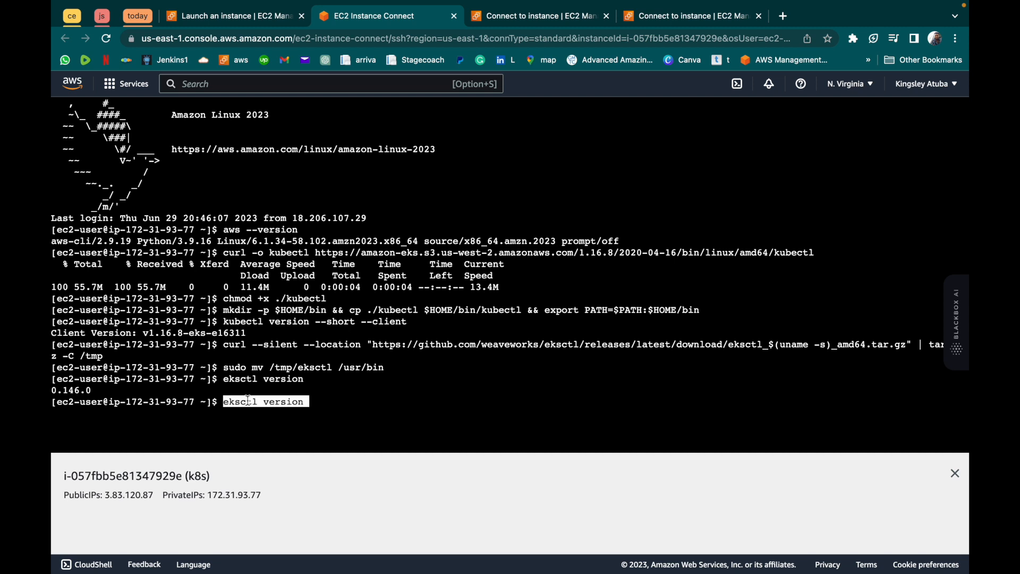
pyautogui.press('BackSpace')
pyautogui.press('BackSpace')
pyautogui.press('BackSpace')
pyautogui.press('BackSpace')
pyautogui.press('BackSpace')
pyautogui.press('BackSpace')
pyautogui.press('BackSpace')
pyautogui.press('BackSpace')
pyautogui.write('help')
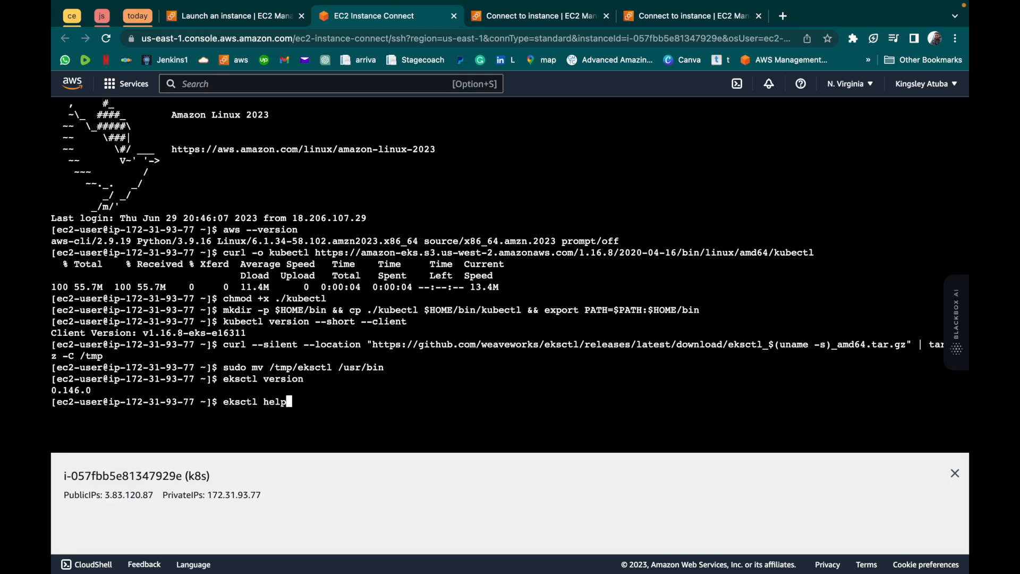
pyautogui.press('Return')
pyautogui.scroll(5, 243, 273)
pyautogui.scroll(-5, 243, 274)
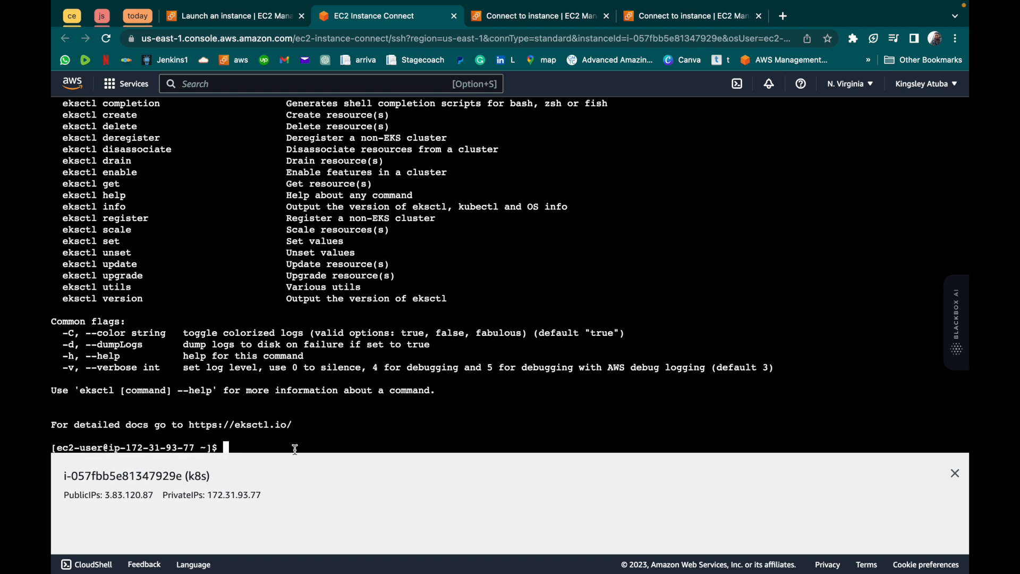
pyautogui.write('clear')
pyautogui.press('Return')
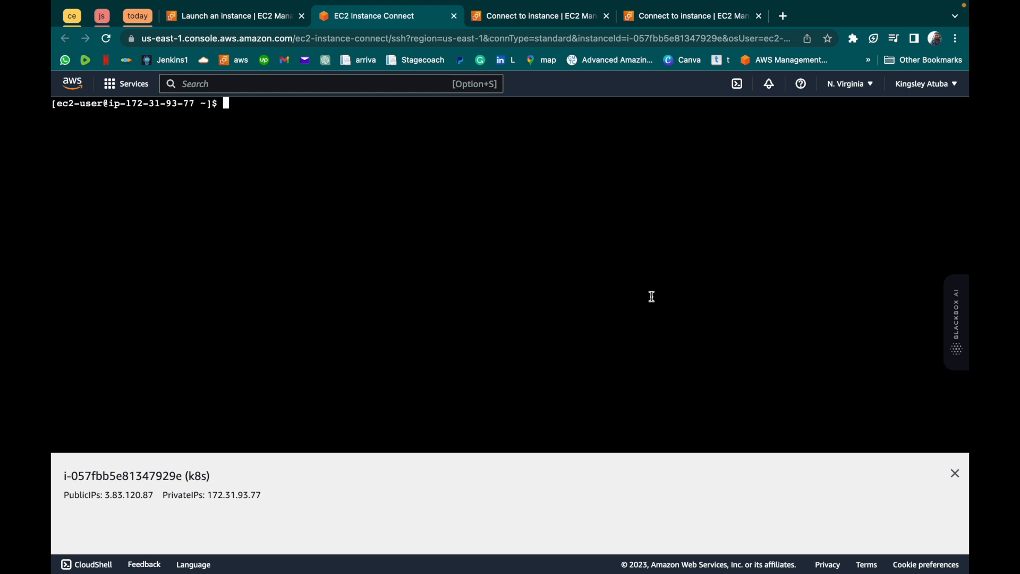
# - Check the code of the selected N. Virginia region in the AWS region list and return to the terminal prompt
pyautogui.click(856, 90)
pyautogui.click(857, 91)
pyautogui.click(857, 90)
pyautogui.click(857, 91)
pyautogui.click(858, 90)
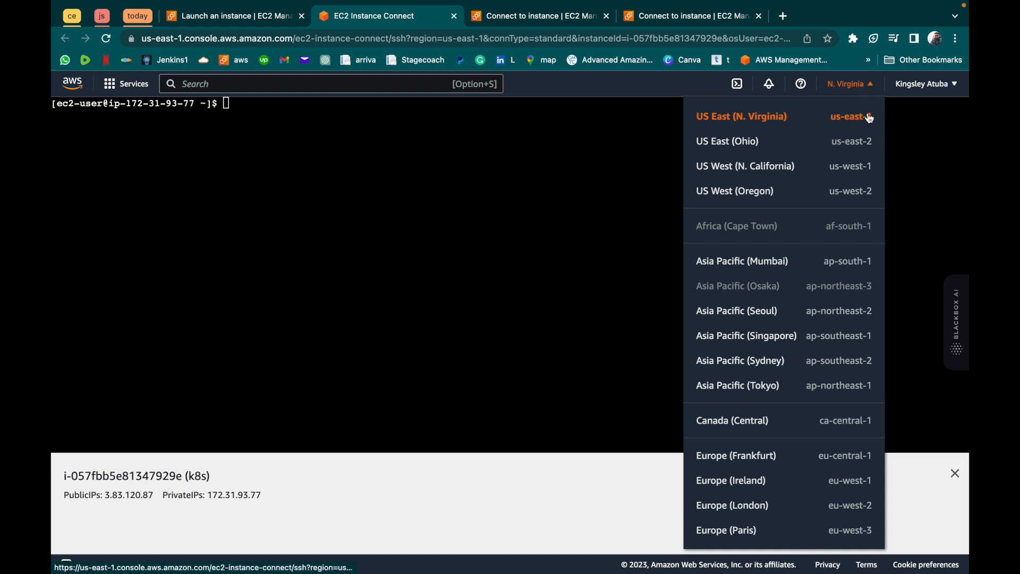
pyautogui.click(868, 86)
pyautogui.click(385, 128)
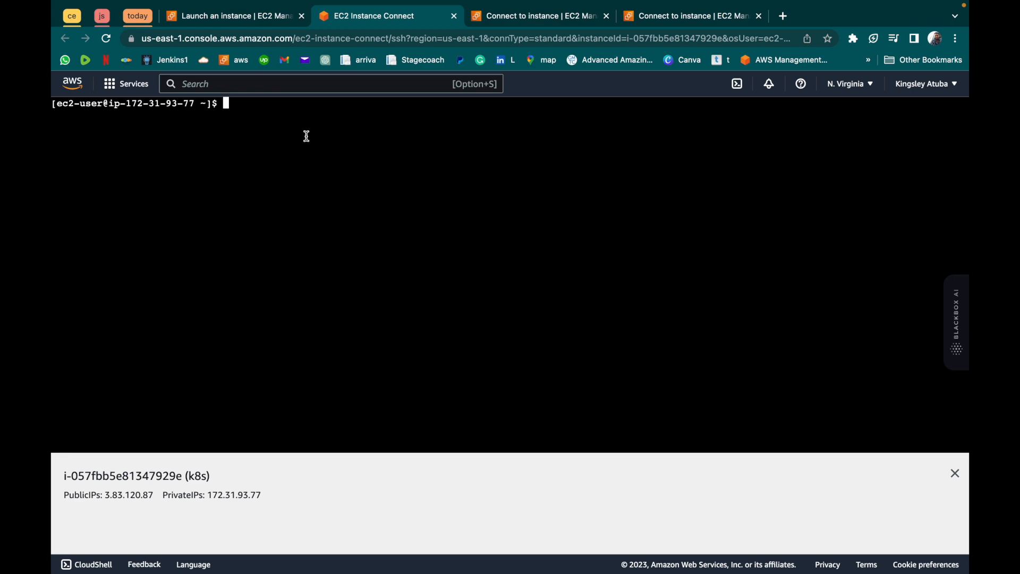
# - Copy the eksctl create cluster command for the counter cluster in us-east-1 from the PDF guide in Preview and try running it in the browser terminal
pyautogui.press('super+Tab')
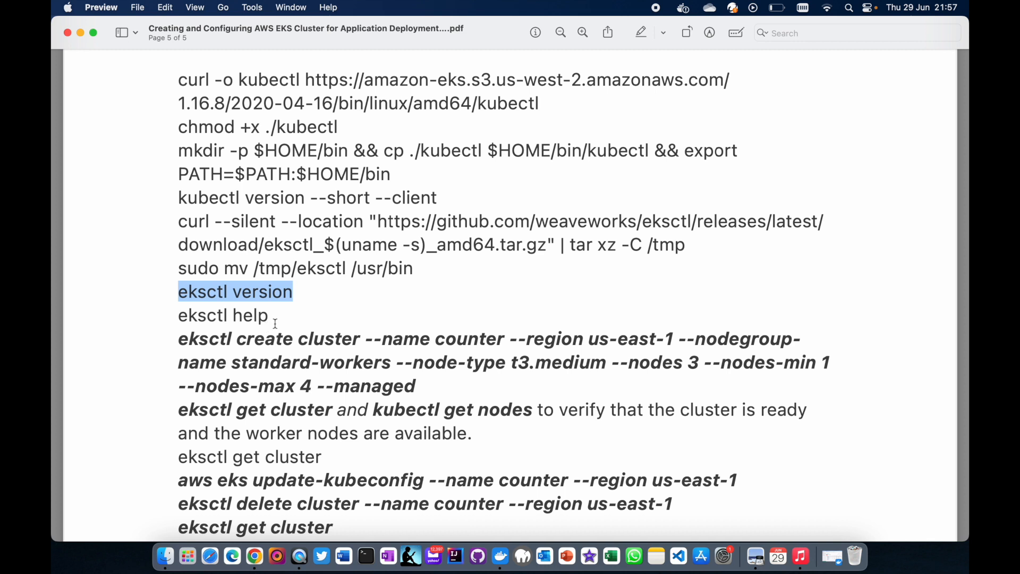
pyautogui.click(294, 316)
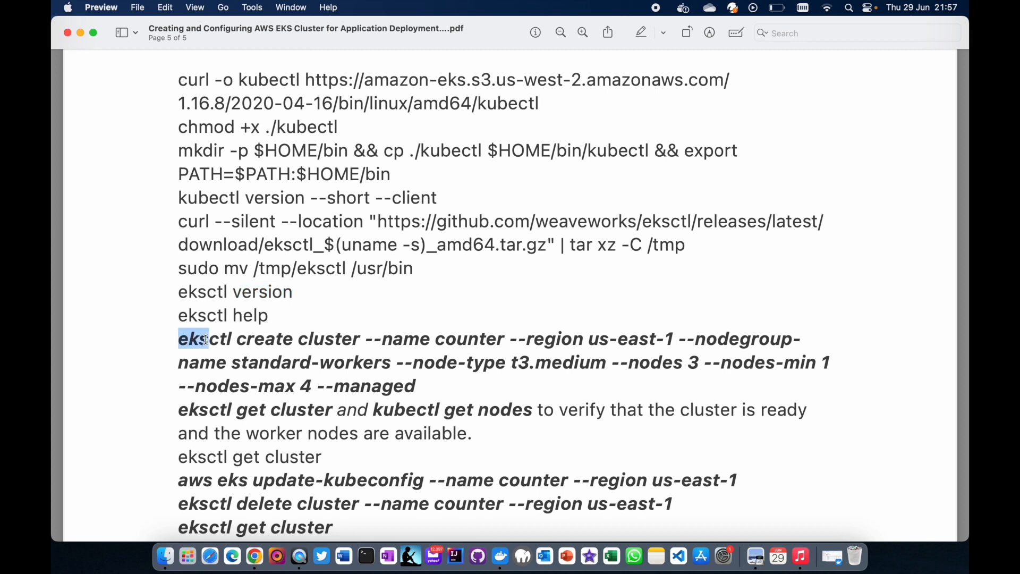
pyautogui.moveTo(179, 339); pyautogui.dragTo(441, 388)
pyautogui.press('super+c')
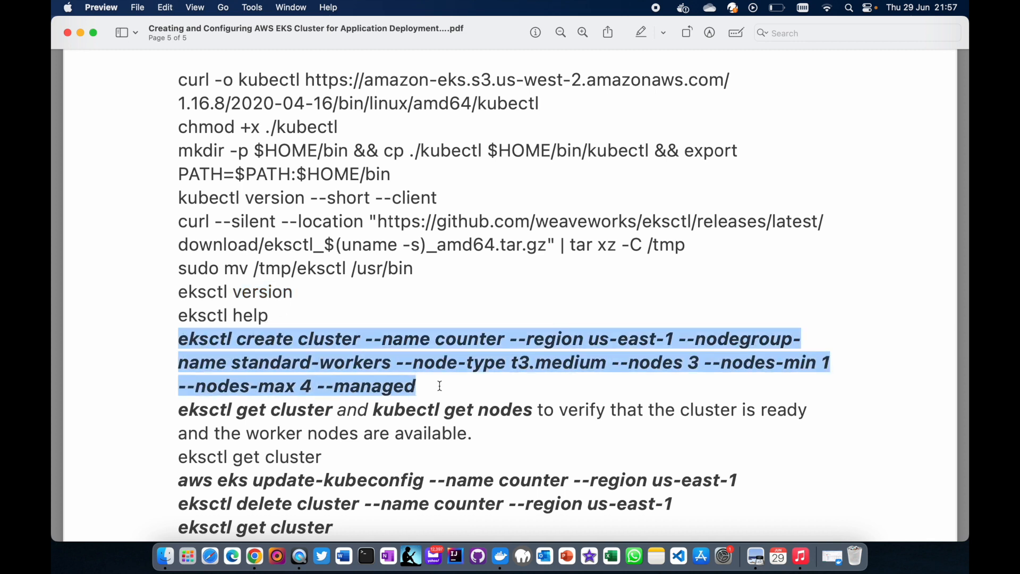
pyautogui.hotkey('ctrl', 'Right')
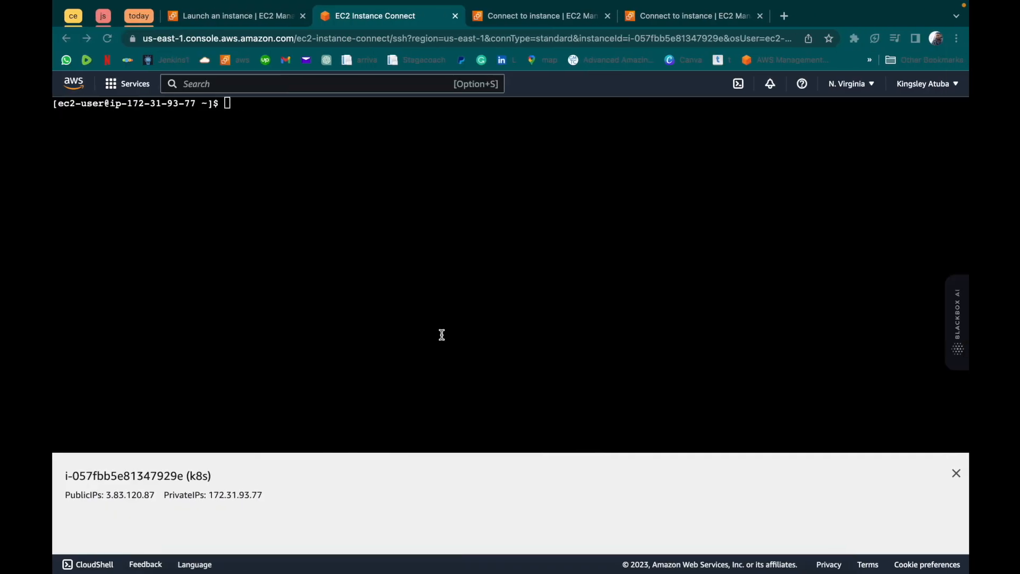
pyautogui.press('super+v')
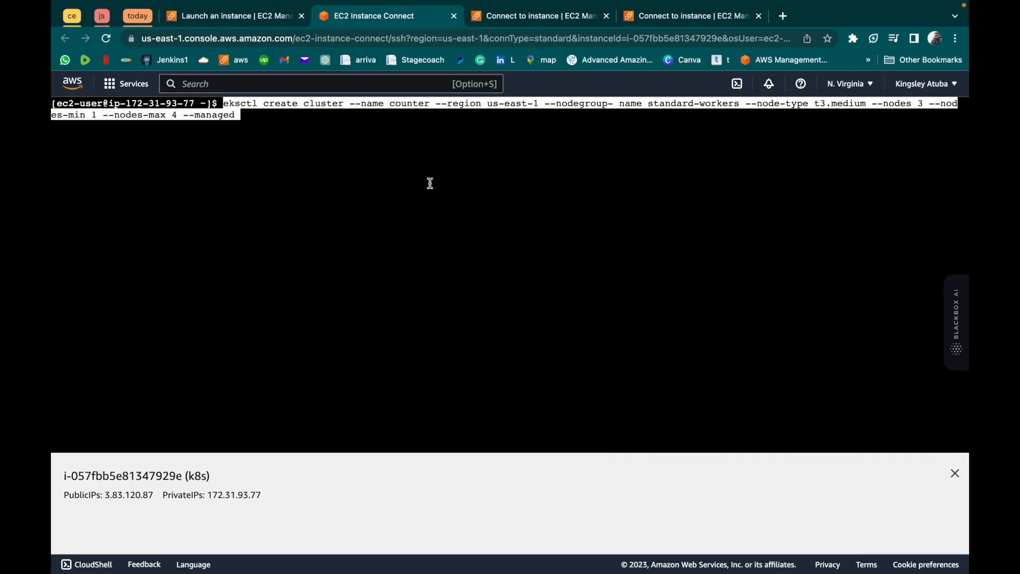
pyautogui.press('Left')
pyautogui.press('BackSpace')
pyautogui.write('d')
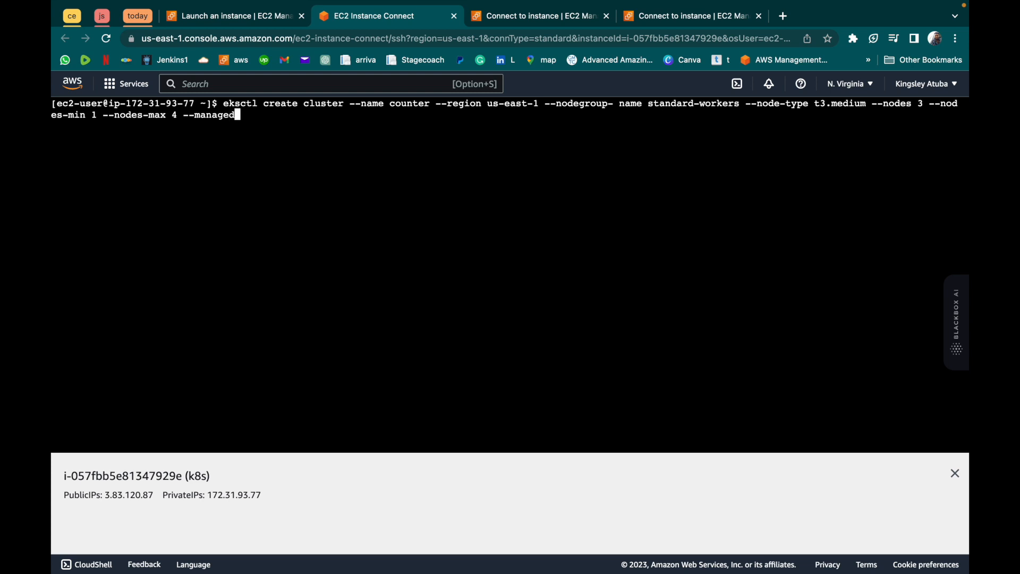
pyautogui.press('Return')
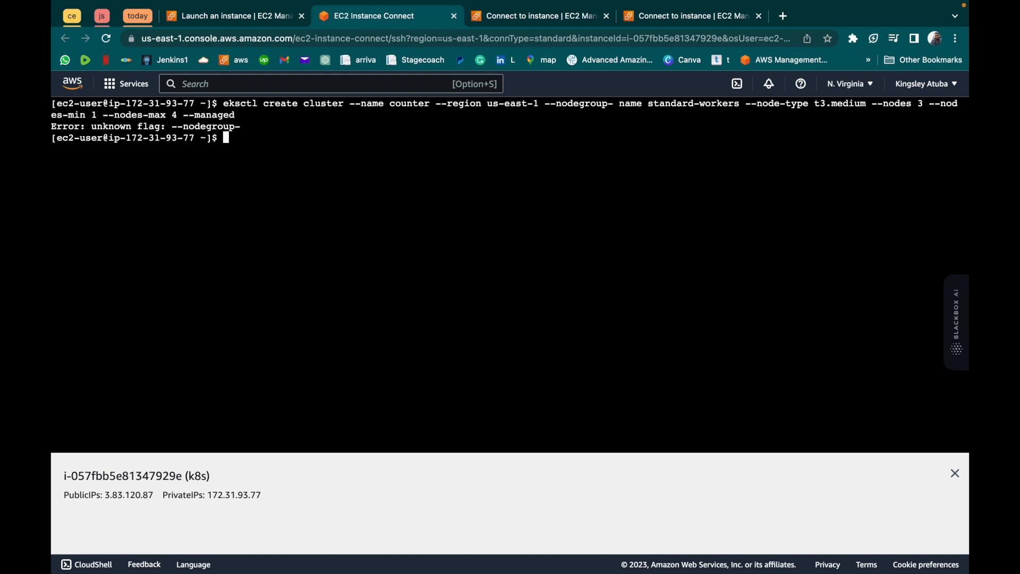
# - Recall the eksctl create cluster command, remove the stray space so the flag reads --nodegroup-name standard-workers, and run it
pyautogui.press('Up')
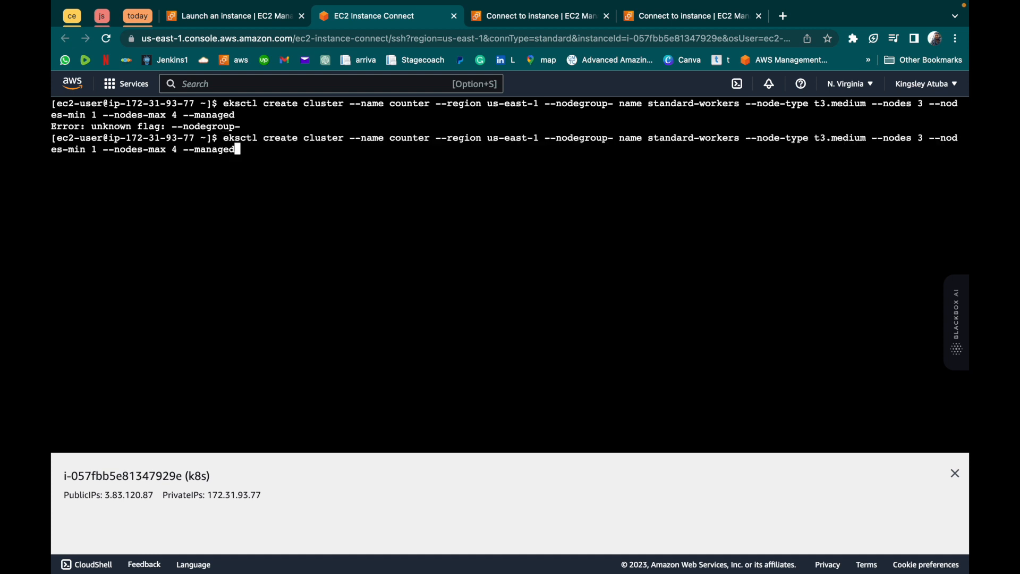
pyautogui.press('Left')
pyautogui.press('Left')
pyautogui.press('Left')
pyautogui.press('Left')
pyautogui.press('Left')
pyautogui.press('Left')
pyautogui.press('Left')
pyautogui.press('Left')
pyautogui.press('Left')
pyautogui.press('Left')
pyautogui.press('Left')
pyautogui.press('Left')
pyautogui.press('Left')
pyautogui.press('Left')
pyautogui.press('Left')
pyautogui.press('Left')
pyautogui.press('Left')
pyautogui.press('Left')
pyautogui.press('Left')
pyautogui.press('Left')
pyautogui.press('Left')
pyautogui.press('Left')
pyautogui.press('Left')
pyautogui.press('Left')
pyautogui.press('Left')
pyautogui.press('Left')
pyautogui.press('Left')
pyautogui.press('Left')
pyautogui.press('Left')
pyautogui.press('Left')
pyautogui.press('Left')
pyautogui.press('Left')
pyautogui.press('Left')
pyautogui.press('Left')
pyautogui.press('Left')
pyautogui.press('Left')
pyautogui.press('Left')
pyautogui.press('Left')
pyautogui.press('Left')
pyautogui.press('Left')
pyautogui.press('Left')
pyautogui.press('Left')
pyautogui.press('Left')
pyautogui.press('Left')
pyautogui.press('Left')
pyautogui.press('Left')
pyautogui.press('Left')
pyautogui.press('Left')
pyautogui.press('Left')
pyautogui.press('Left')
pyautogui.press('Left')
pyautogui.press('Left')
pyautogui.press('Left')
pyautogui.press('Left')
pyautogui.press('Left')
pyautogui.press('Left')
pyautogui.press('Left')
pyautogui.press('Left')
pyautogui.press('Left')
pyautogui.press('Left')
pyautogui.press('Left')
pyautogui.press('Left')
pyautogui.press('Left')
pyautogui.press('Left')
pyautogui.press('Left')
pyautogui.press('Left')
pyautogui.press('Left')
pyautogui.press('Left')
pyautogui.press('Left')
pyautogui.press('Left')
pyautogui.press('Left')
pyautogui.press('Left')
pyautogui.press('Left')
pyautogui.press('Left')
pyautogui.press('Left')
pyautogui.press('Left')
pyautogui.press('Left')
pyautogui.press('Left')
pyautogui.press('Left')
pyautogui.press('Left')
pyautogui.press('BackSpace')
pyautogui.press('Return')
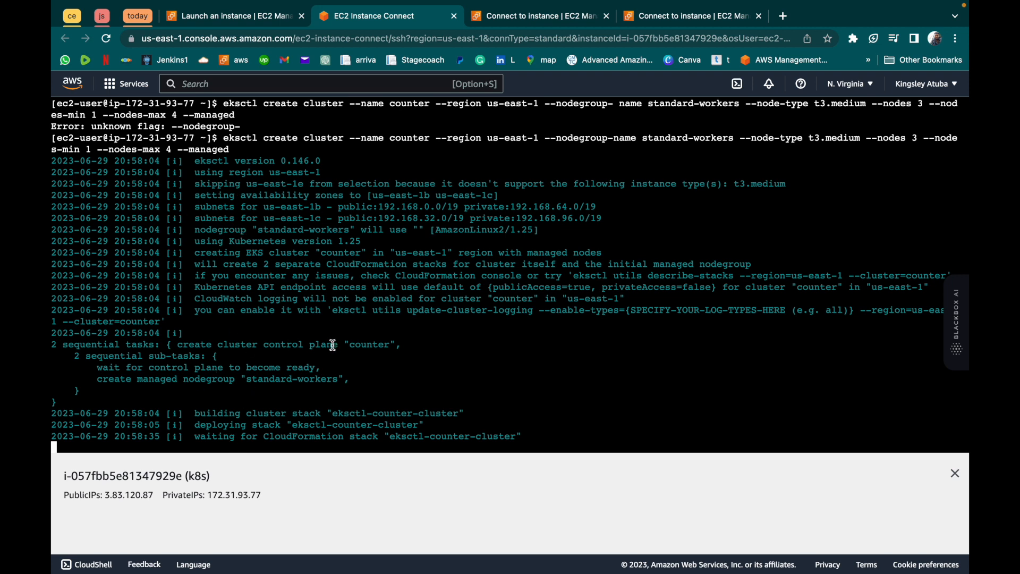
# - Open CloudFormation in the Connect to instance browser tab and view the details of the eksctl-counter-cluster stack
pyautogui.click(526, 24)
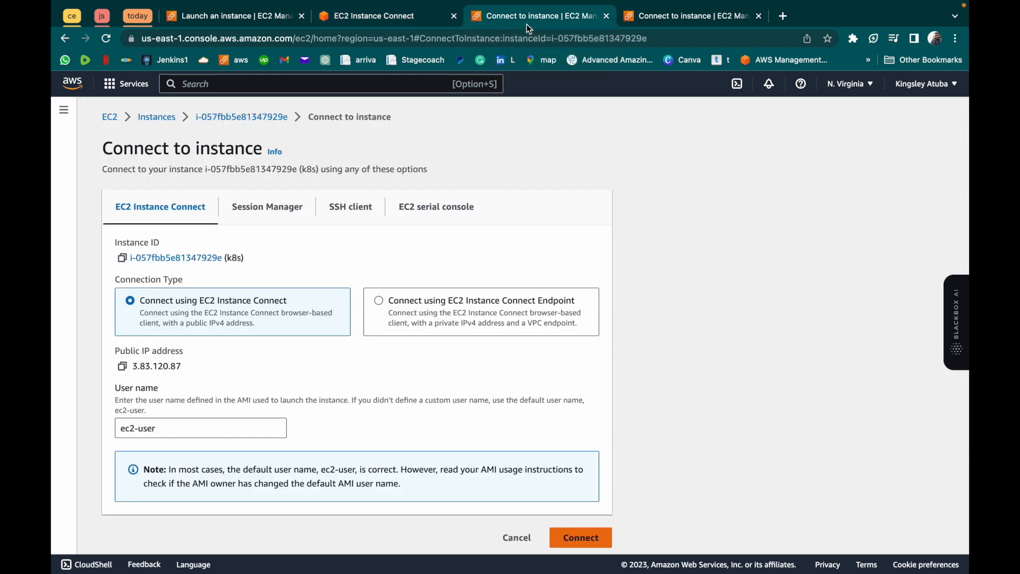
pyautogui.click(109, 84)
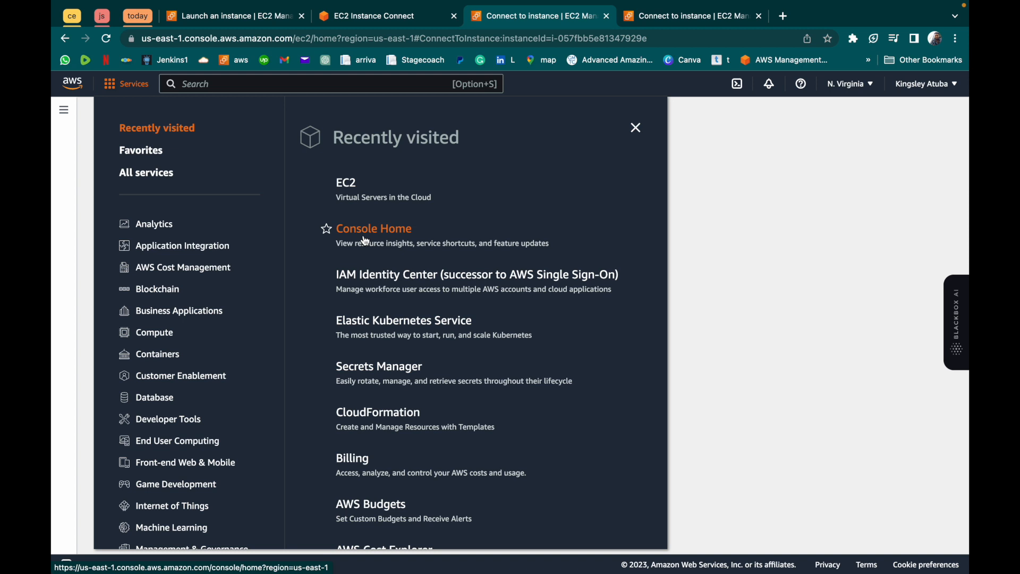
pyautogui.click(372, 412)
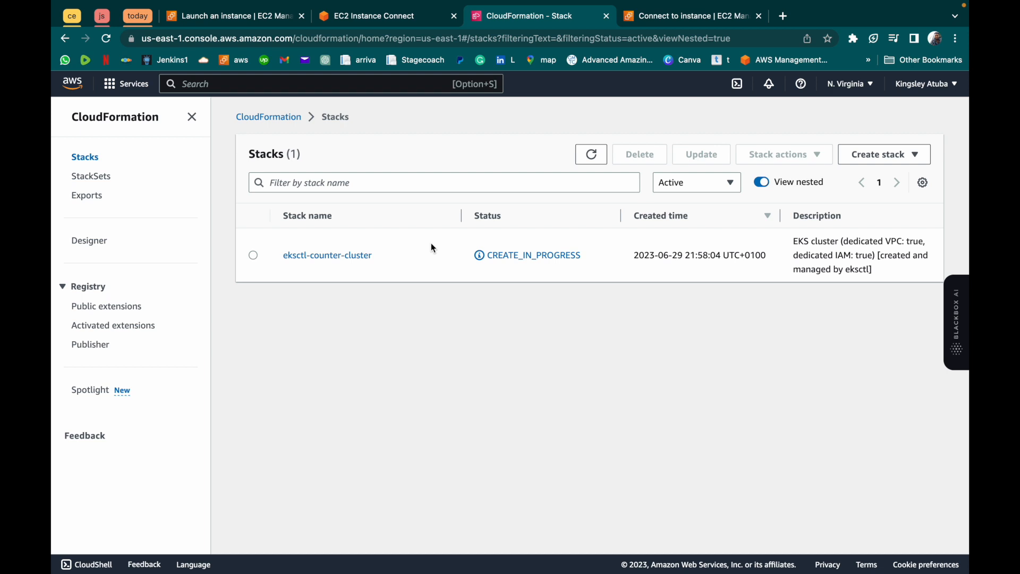
pyautogui.click(312, 256)
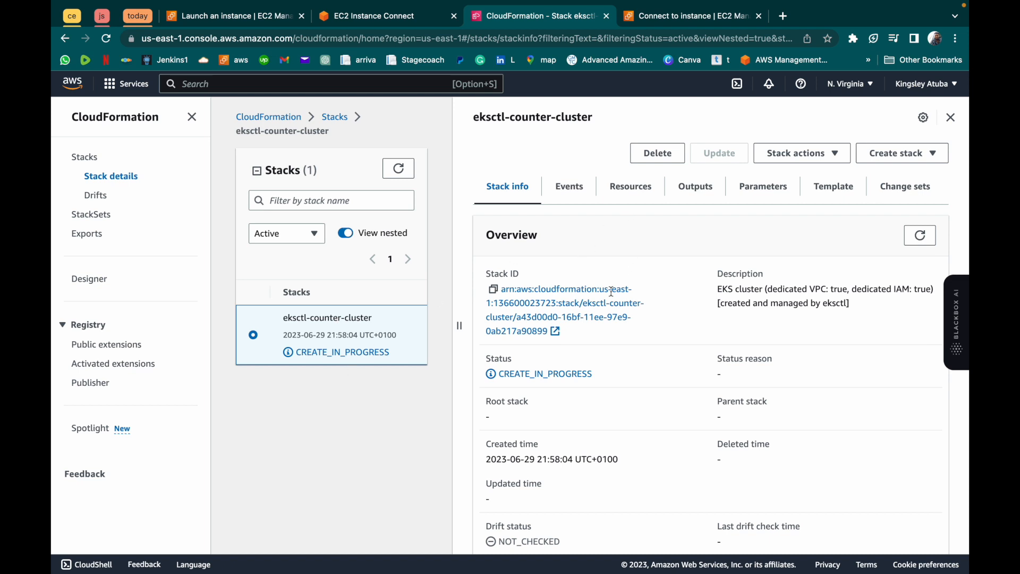
# - Review the overview and the full resource list of the eksctl-counter-cluster stack, including each resource's type and status
pyautogui.scroll(-1, 541, 398)
pyautogui.scroll(-2, 540, 398)
pyautogui.scroll(4, 539, 393)
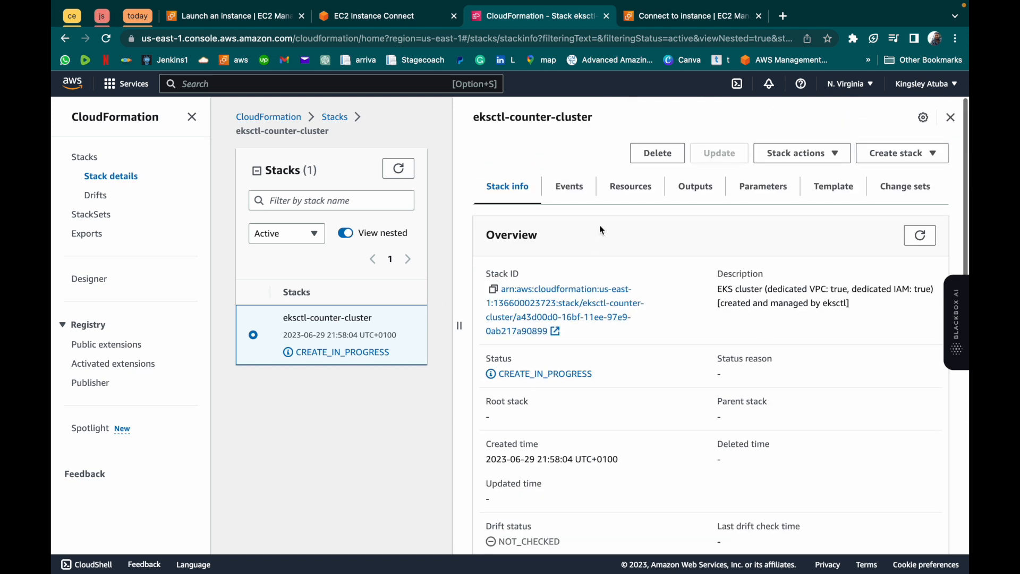
pyautogui.click(628, 187)
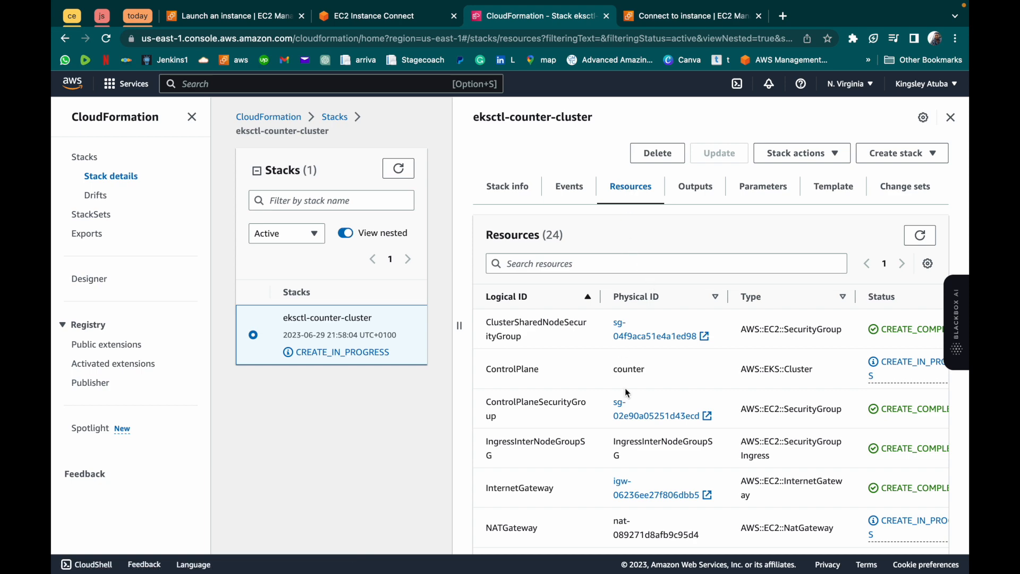
pyautogui.scroll(-4, 625, 391)
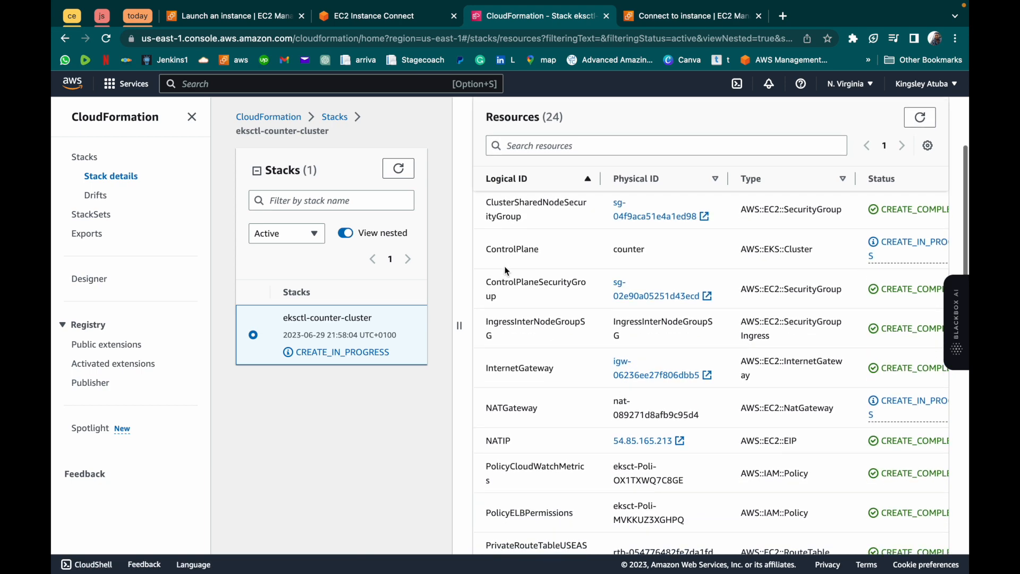
pyautogui.scroll(-3, 502, 429)
pyautogui.scroll(-6, 501, 427)
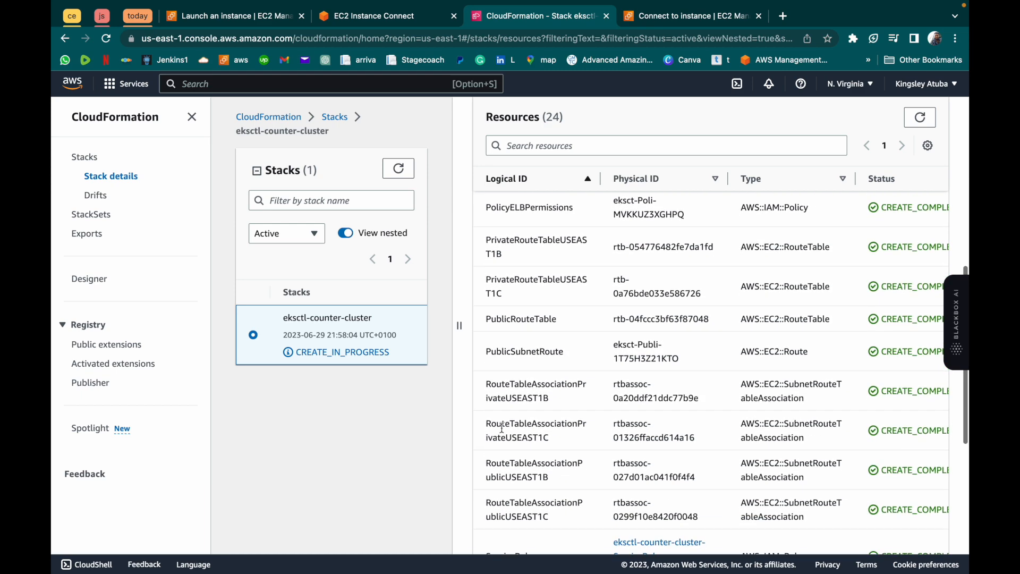
pyautogui.scroll(-8, 501, 427)
pyautogui.scroll(-1, 501, 427)
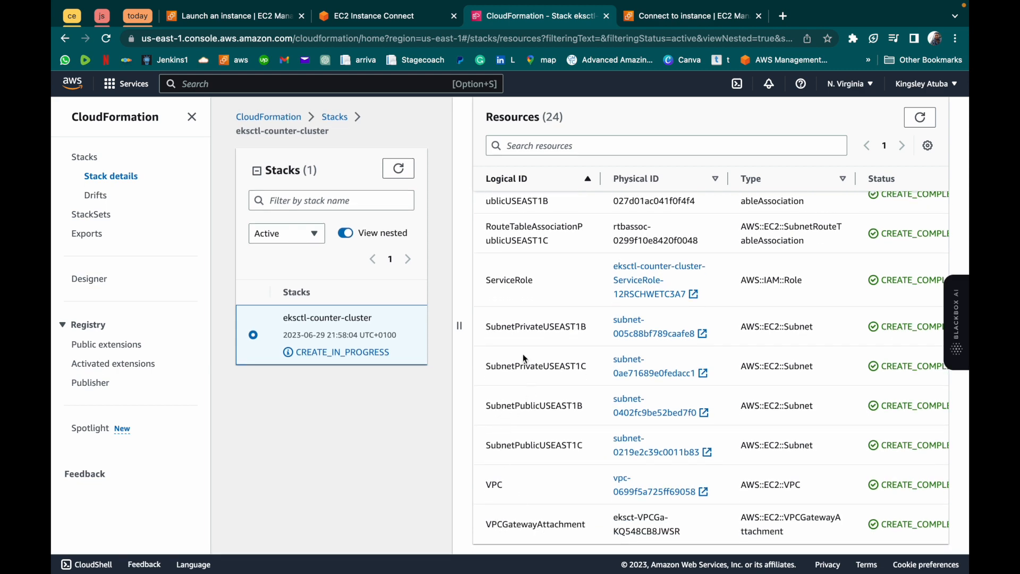
pyautogui.scroll(10, 525, 358)
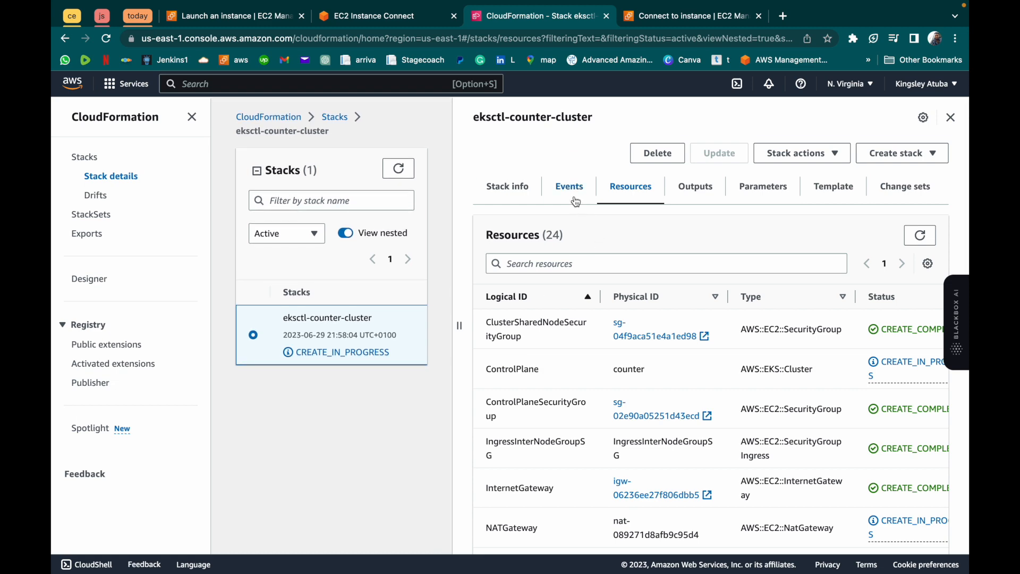
# - Review the event history of the eksctl-counter-cluster stack and close its details
pyautogui.click(576, 202)
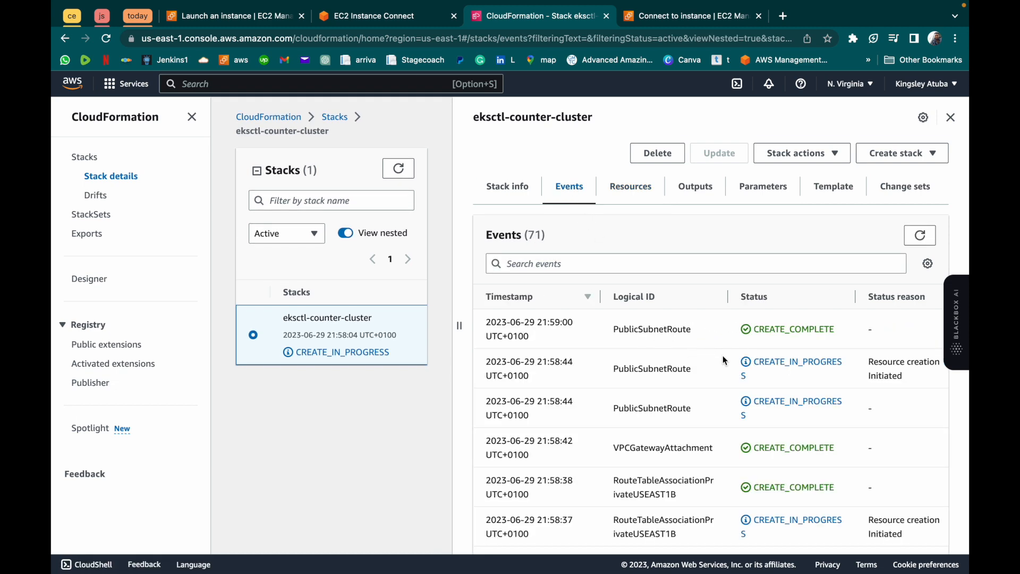
pyautogui.scroll(-5, 670, 361)
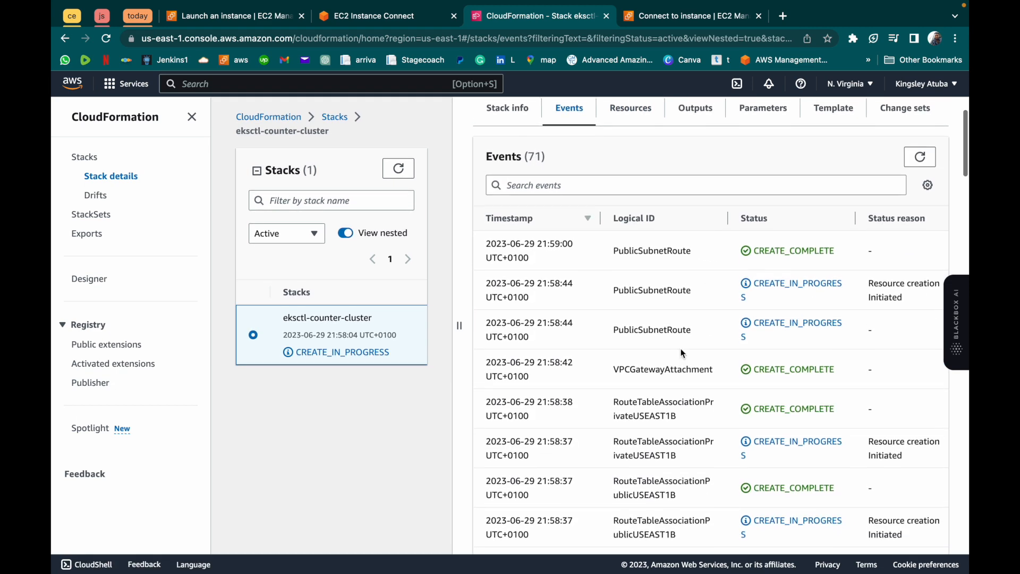
pyautogui.scroll(-3, 682, 353)
pyautogui.scroll(8, 725, 244)
pyautogui.click(950, 118)
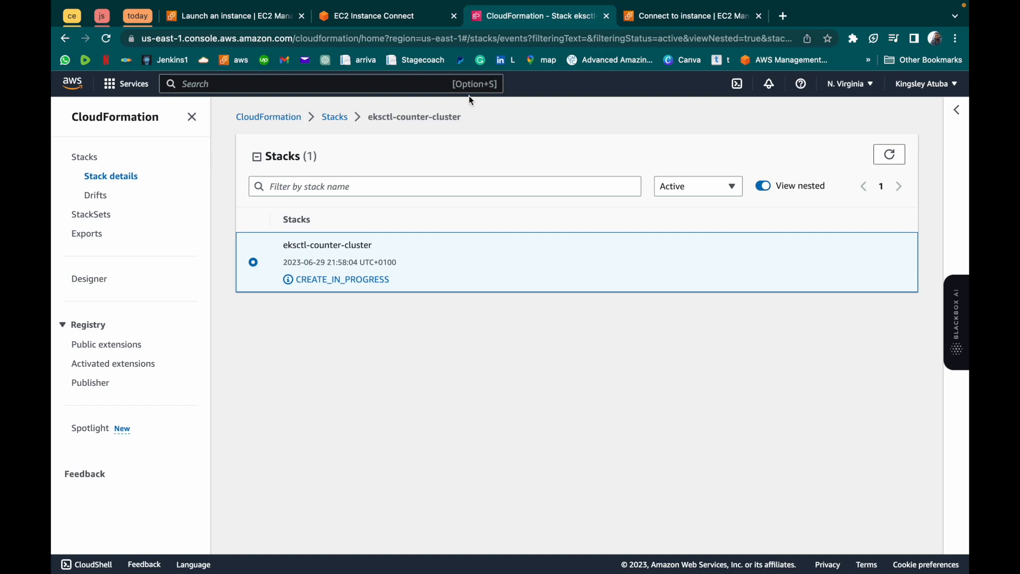
# - Check the cluster creation progress in the terminal, and open and refresh the EC2 instances list to look for new nodes
pyautogui.click(397, 21)
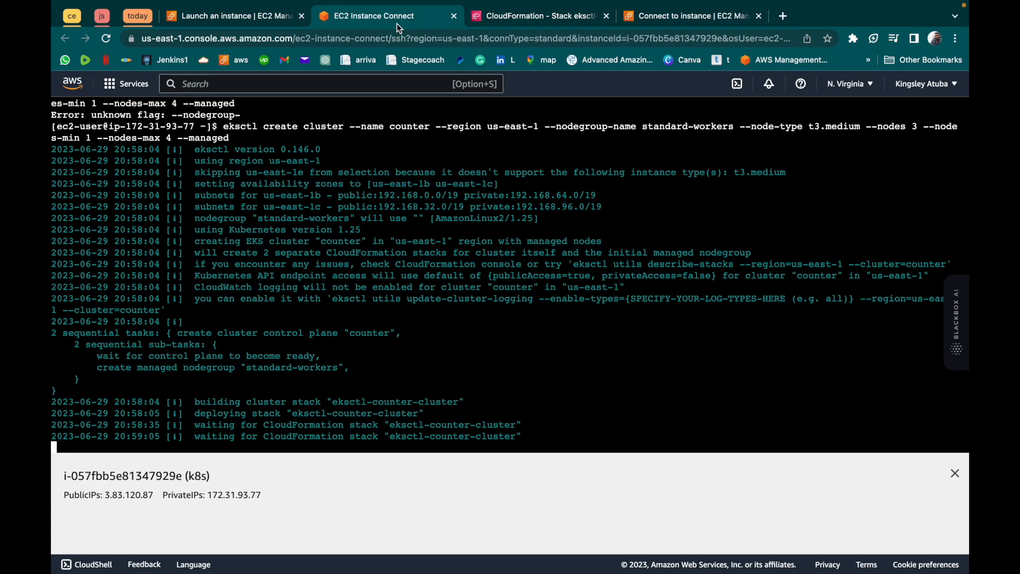
pyautogui.click(670, 19)
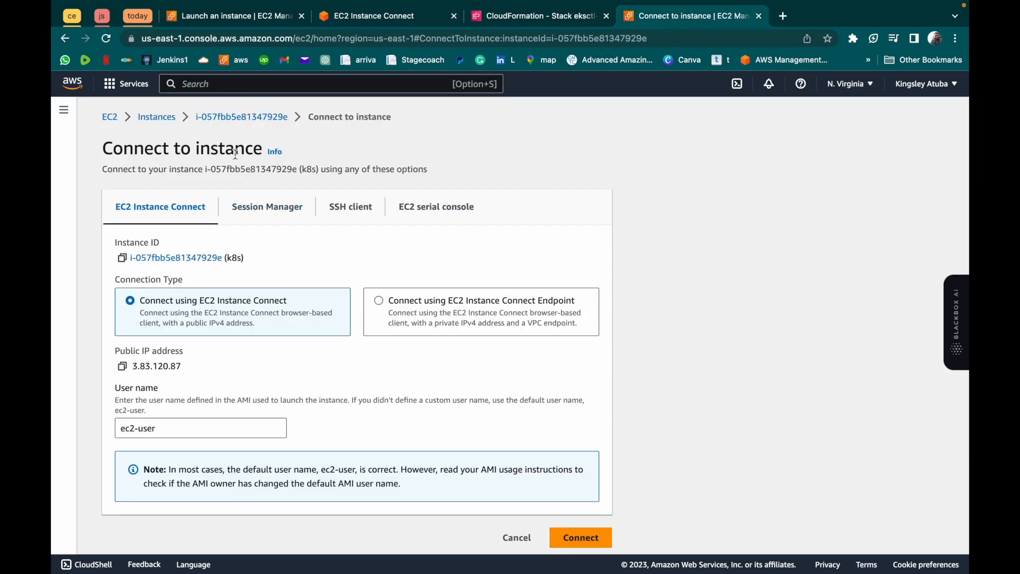
pyautogui.click(157, 118)
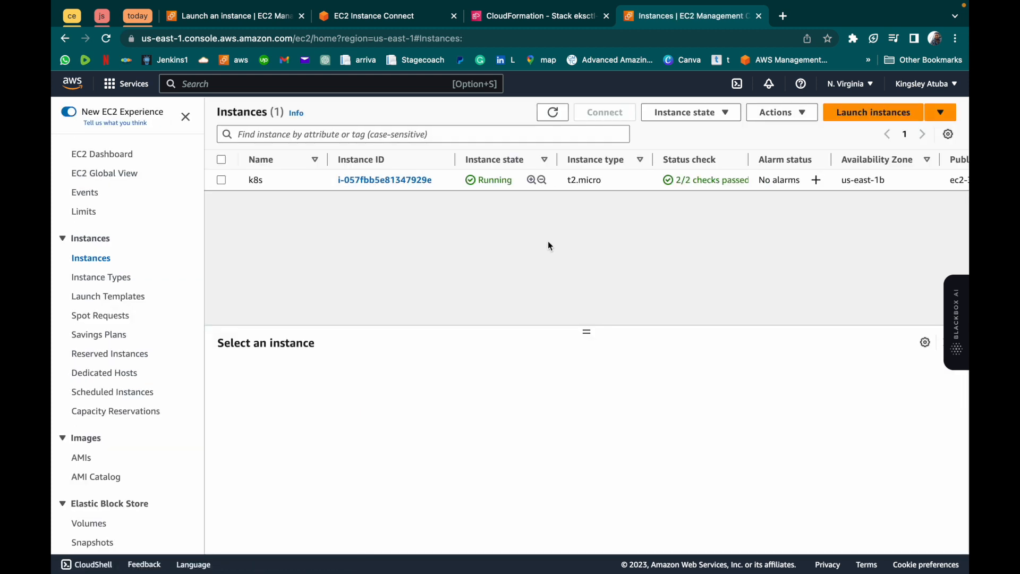
pyautogui.click(376, 20)
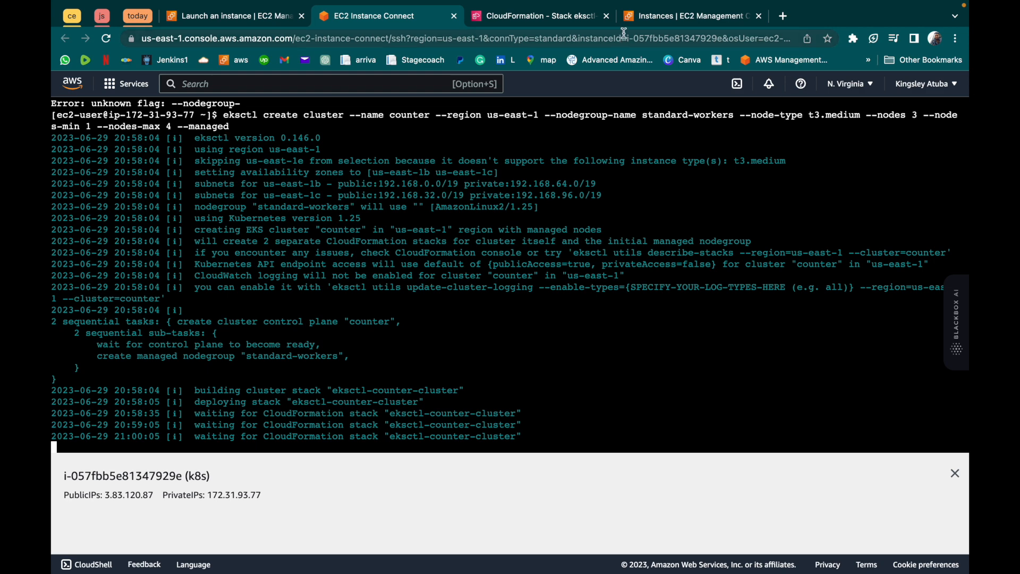
pyautogui.click(645, 21)
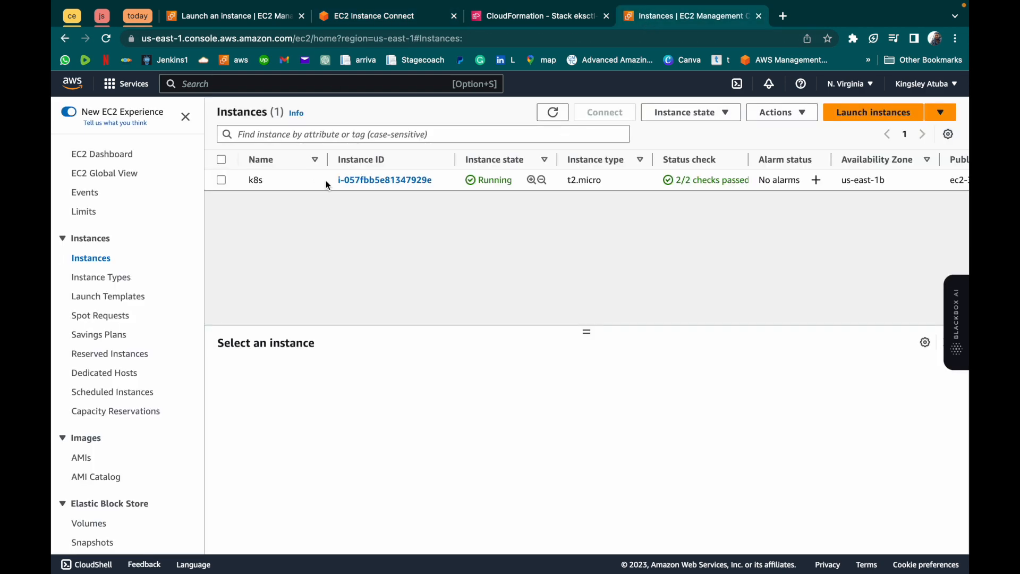
pyautogui.click(554, 112)
# - Check the eksctl output in the terminal and view the events of the eksctl-counter-nodegroup-standard-workers stack in CloudFormation
pyautogui.click(386, 25)
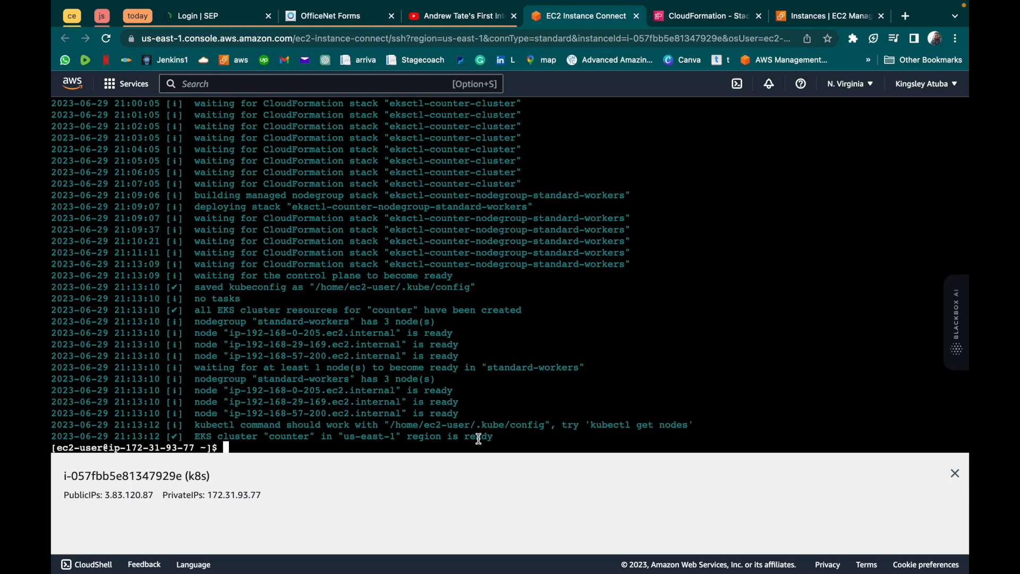
pyautogui.click(686, 16)
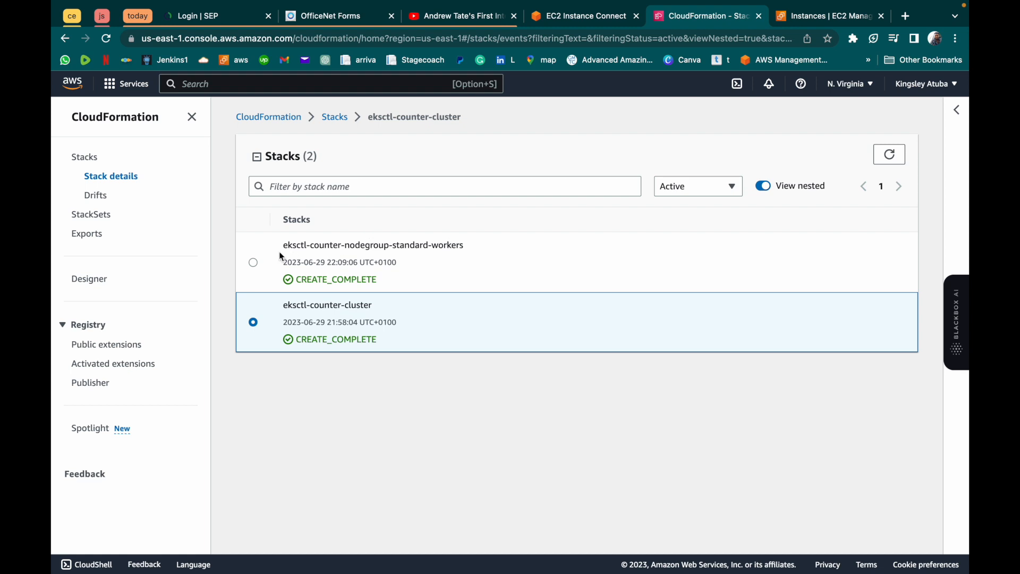
pyautogui.click(255, 264)
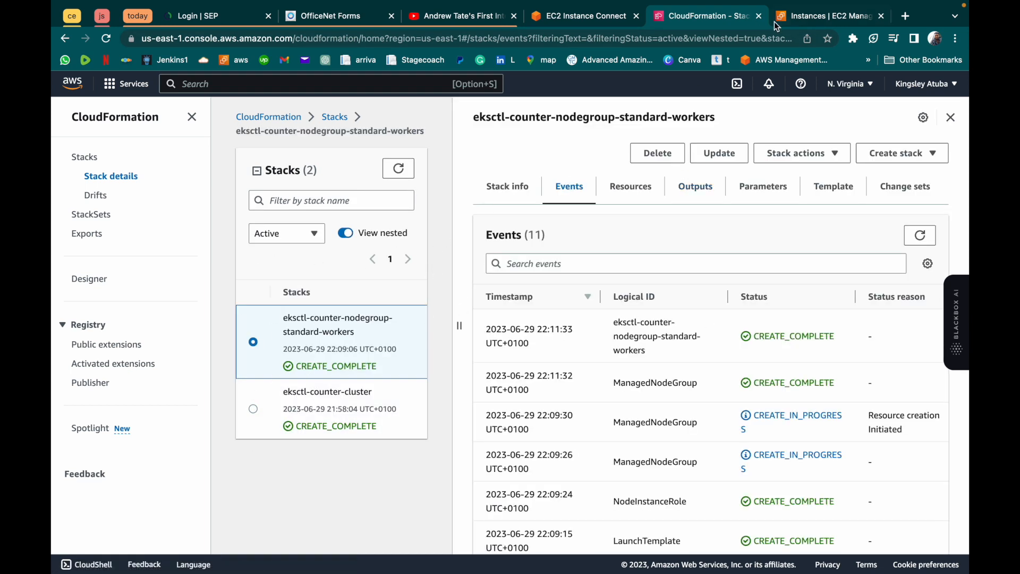
# - Open the counter cluster in Elastic Kubernetes Service and review its overview details
pyautogui.click(408, 85)
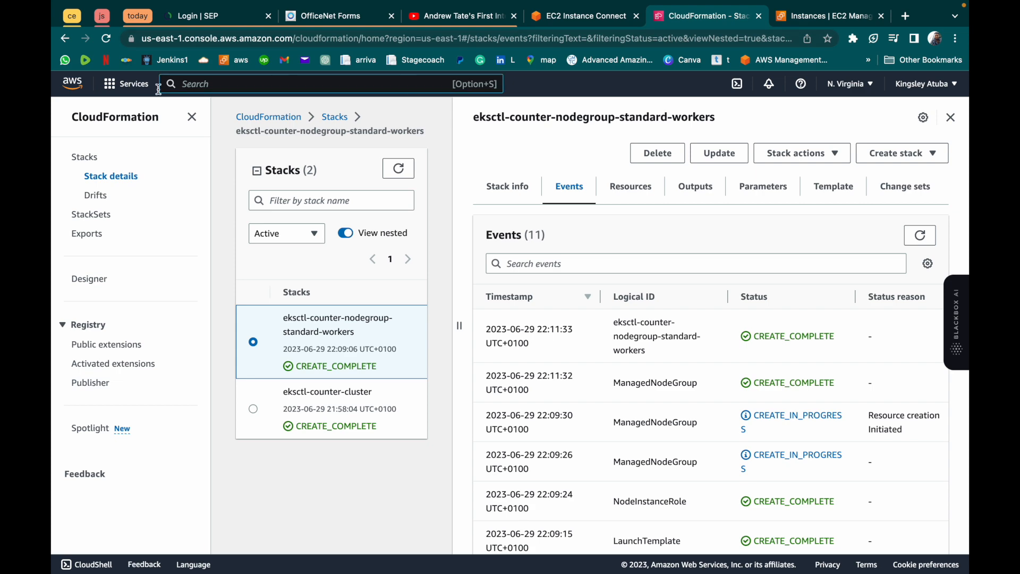
pyautogui.click(113, 86)
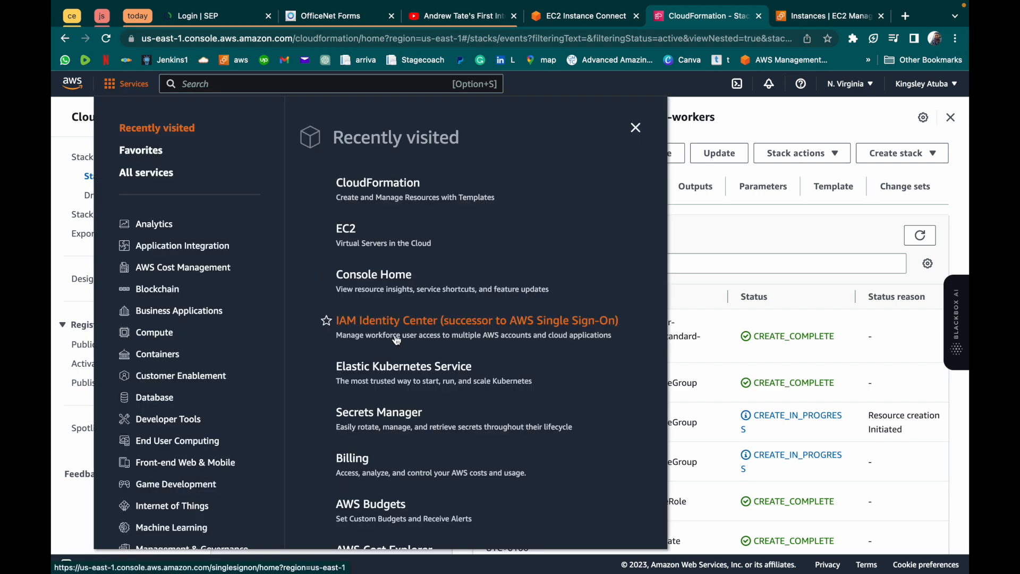
pyautogui.click(390, 376)
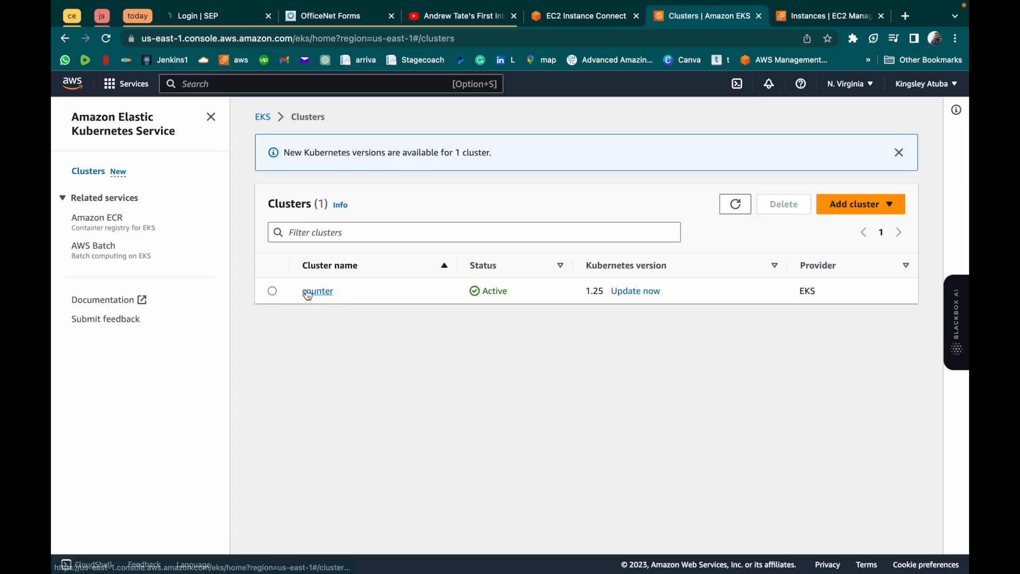
pyautogui.click(307, 292)
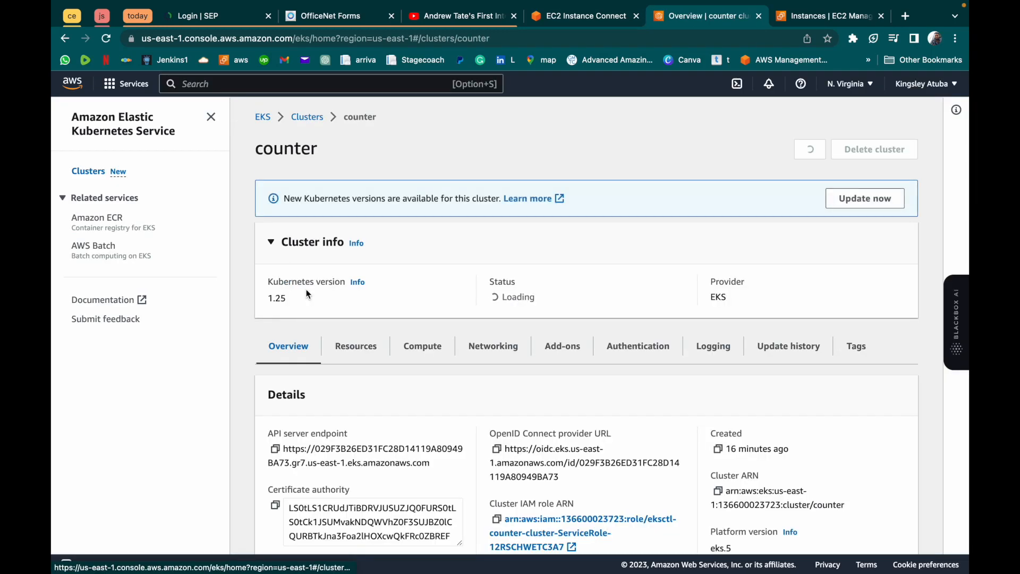
pyautogui.scroll(-5, 330, 340)
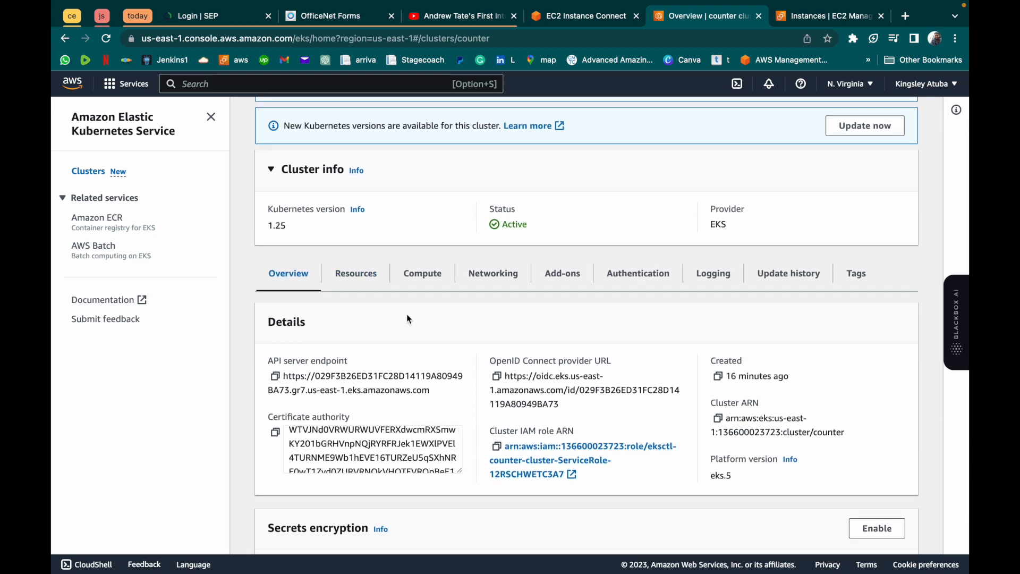
# - Look through the counter cluster's Kubernetes resources, including the resource types in the Cluster group
pyautogui.click(359, 279)
pyautogui.scroll(-4, 524, 431)
pyautogui.scroll(-2, 525, 434)
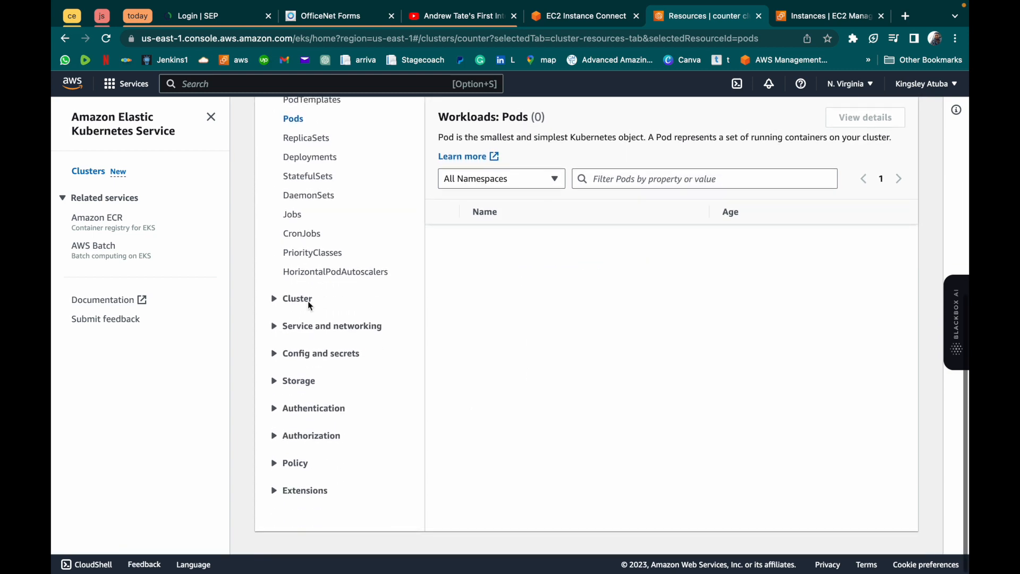
pyautogui.click(275, 300)
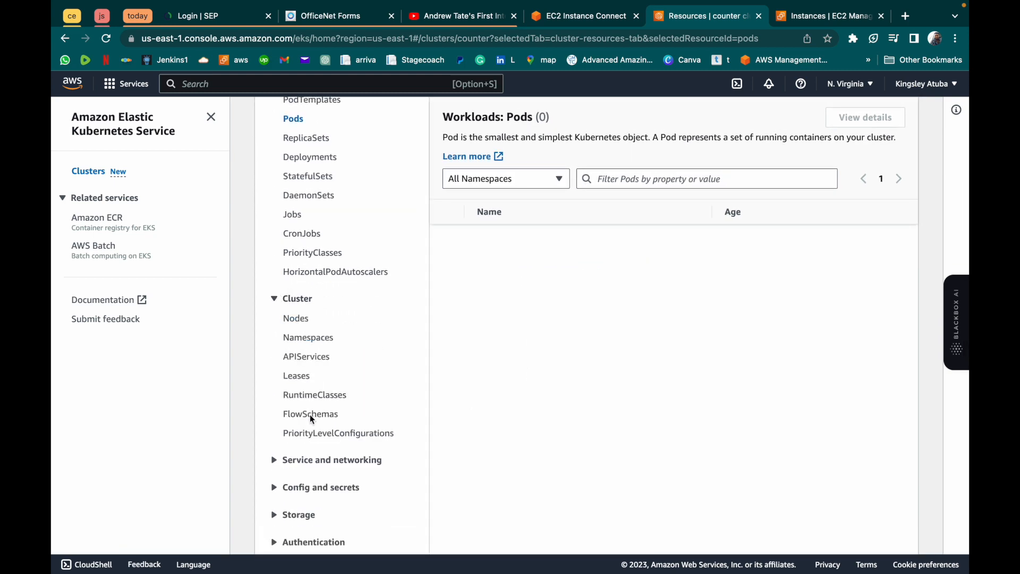
pyautogui.click(276, 299)
pyautogui.scroll(7, 276, 295)
# - Examine the counter cluster's compute information for its nodes, node groups and Fargate profiles
pyautogui.click(433, 406)
pyautogui.scroll(-6, 437, 407)
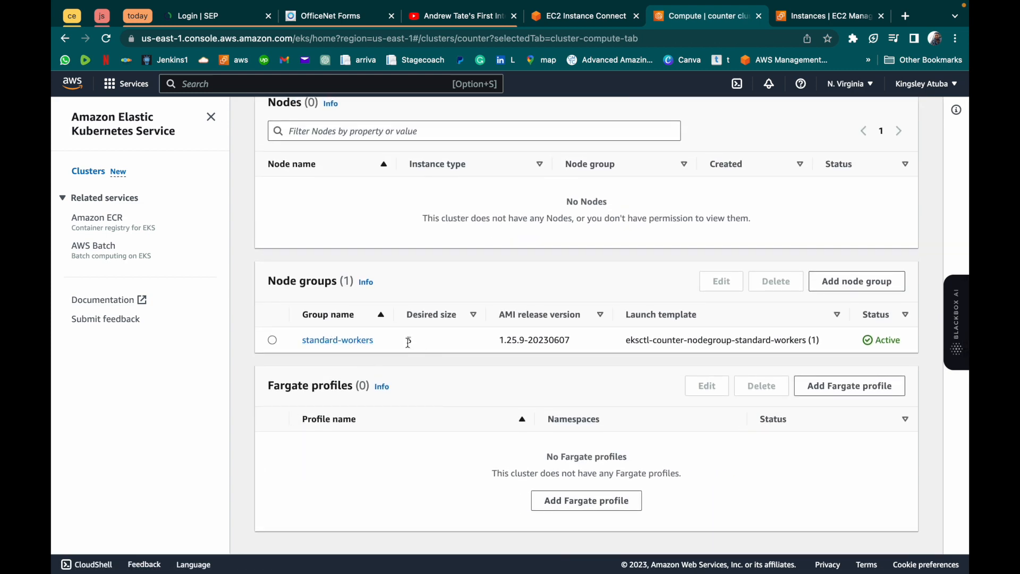
pyautogui.scroll(5, 426, 340)
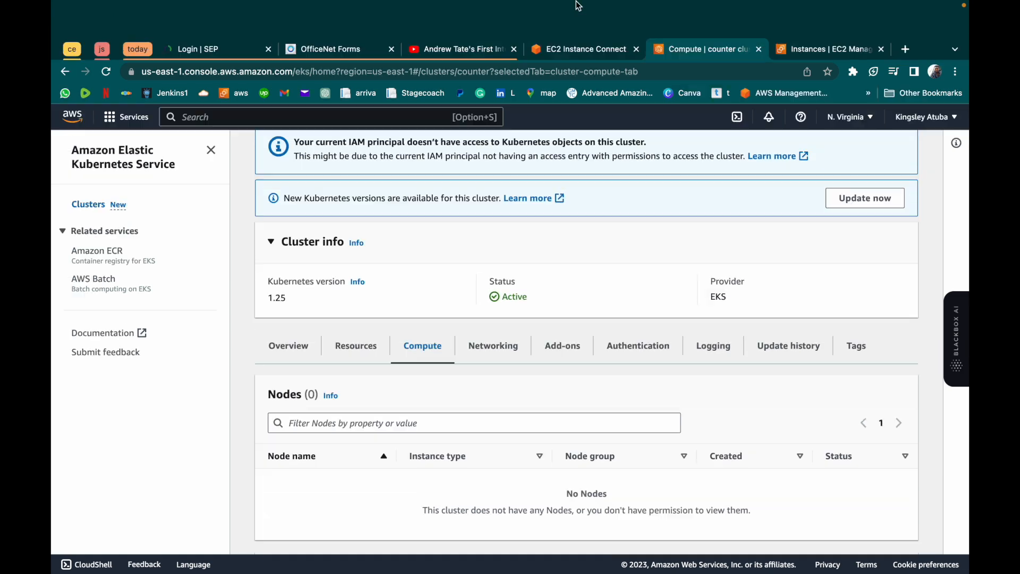
# - Refresh the EC2 instances list and check the full name and details of the worker node in us-east-1c without renaming it
pyautogui.click(573, 50)
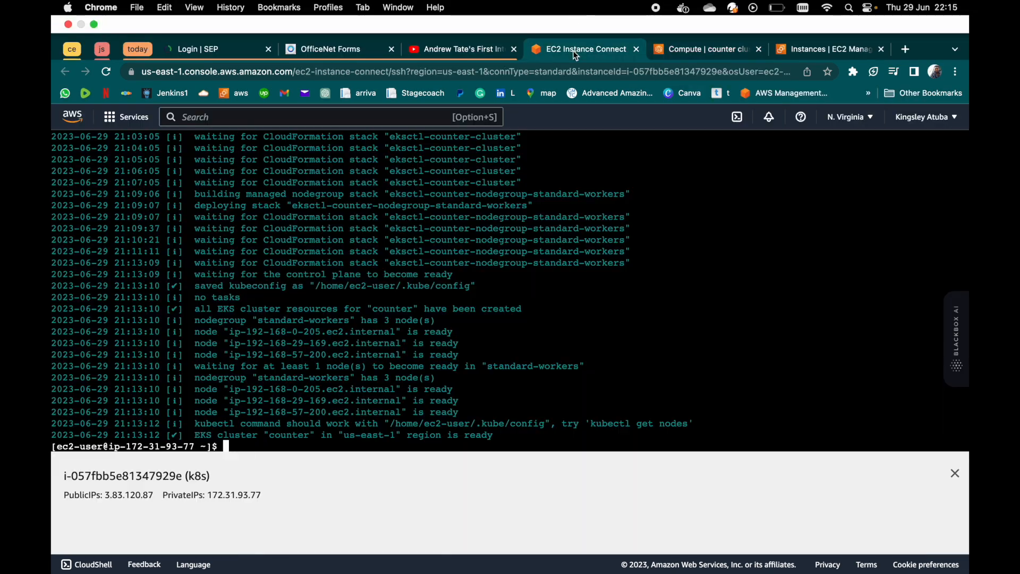
pyautogui.click(784, 52)
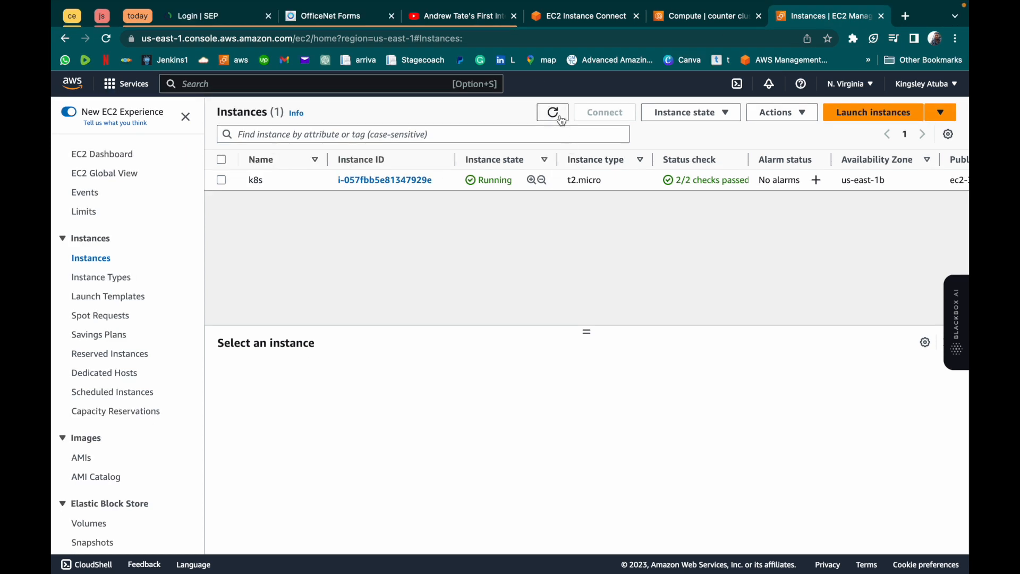
pyautogui.click(562, 120)
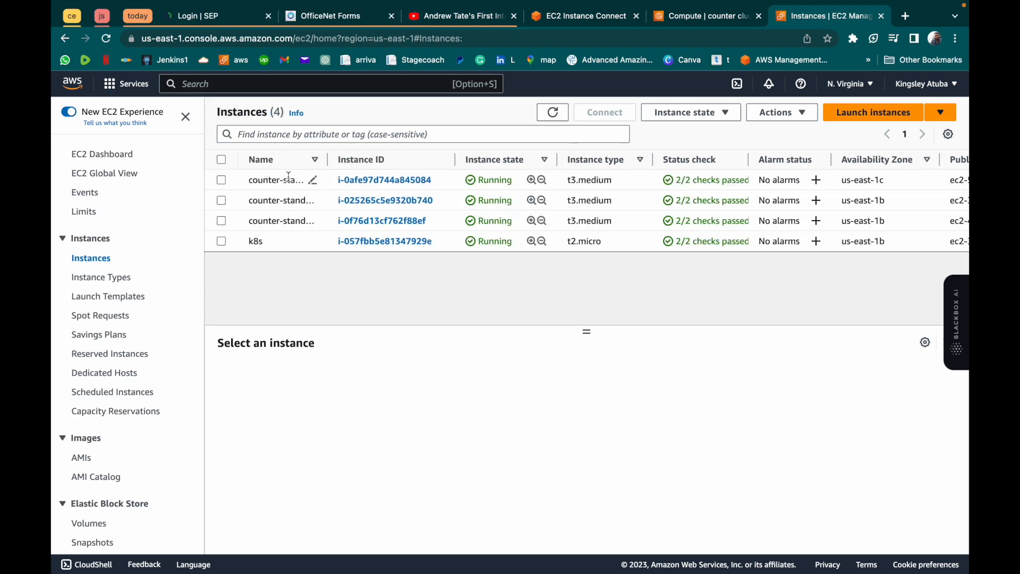
pyautogui.click(314, 182)
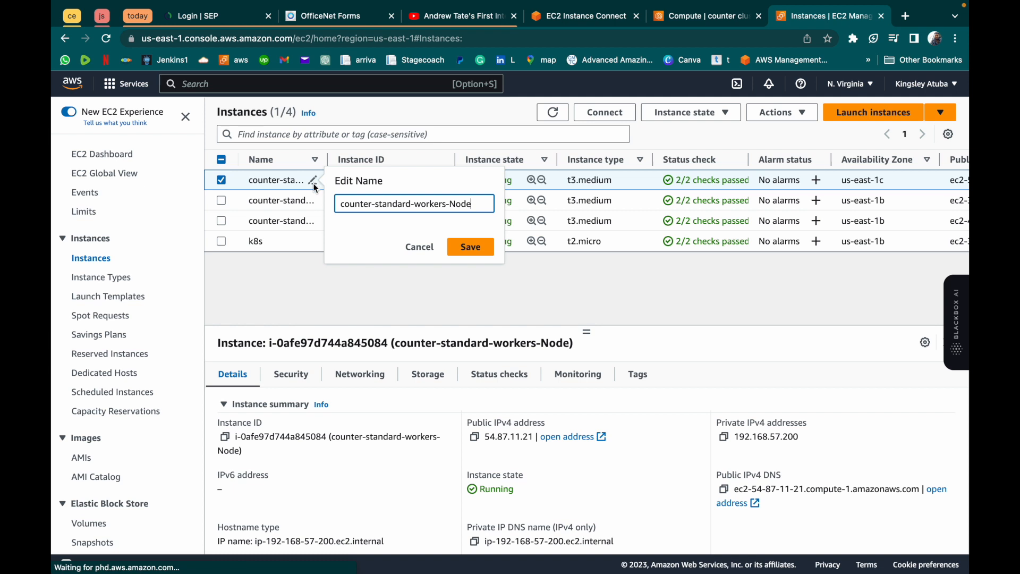
pyautogui.click(421, 247)
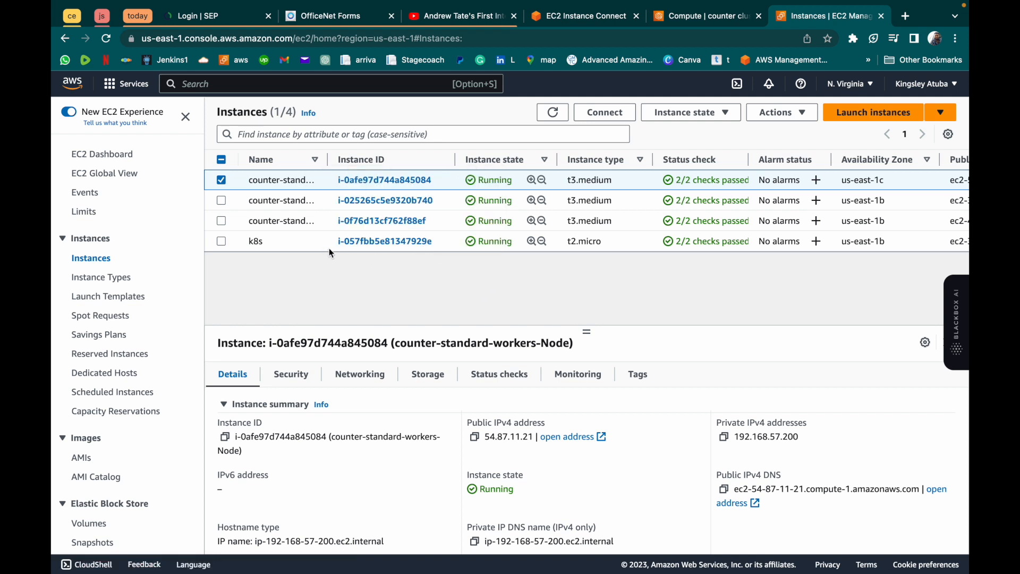
# - View the networking and logging settings of the counter cluster in EKS
pyautogui.click(695, 19)
pyautogui.click(497, 315)
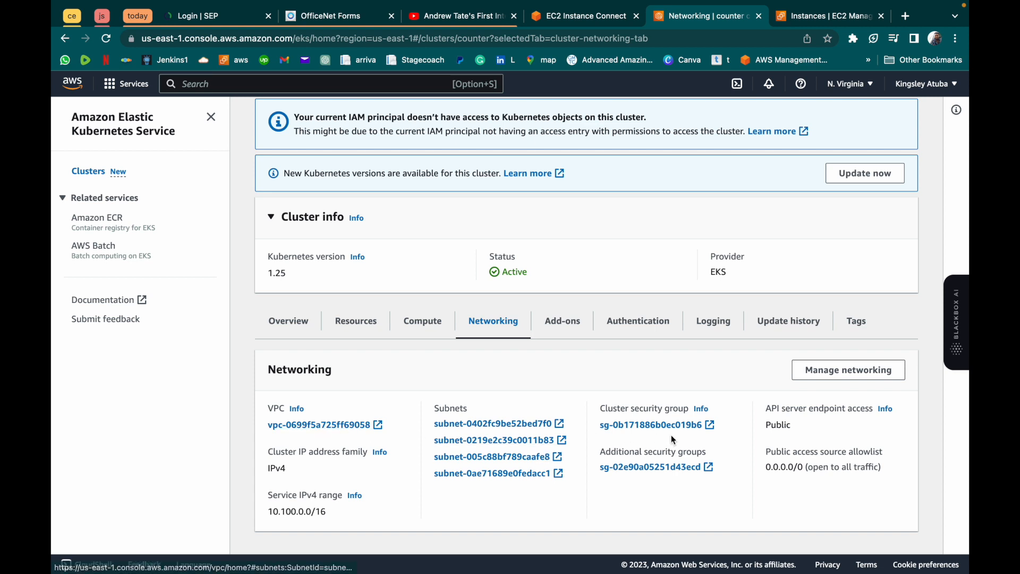
pyautogui.click(705, 322)
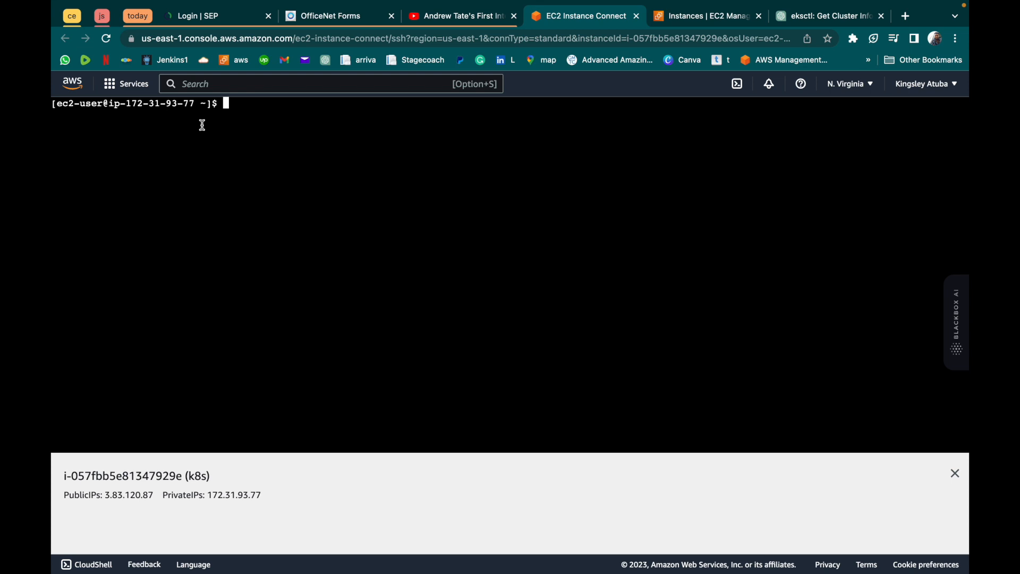
# - Reload the EC2 Instance Connect terminal session, recall aws eks describe-cluster --name counter --region us-east-1 and run it
pyautogui.click(107, 40)
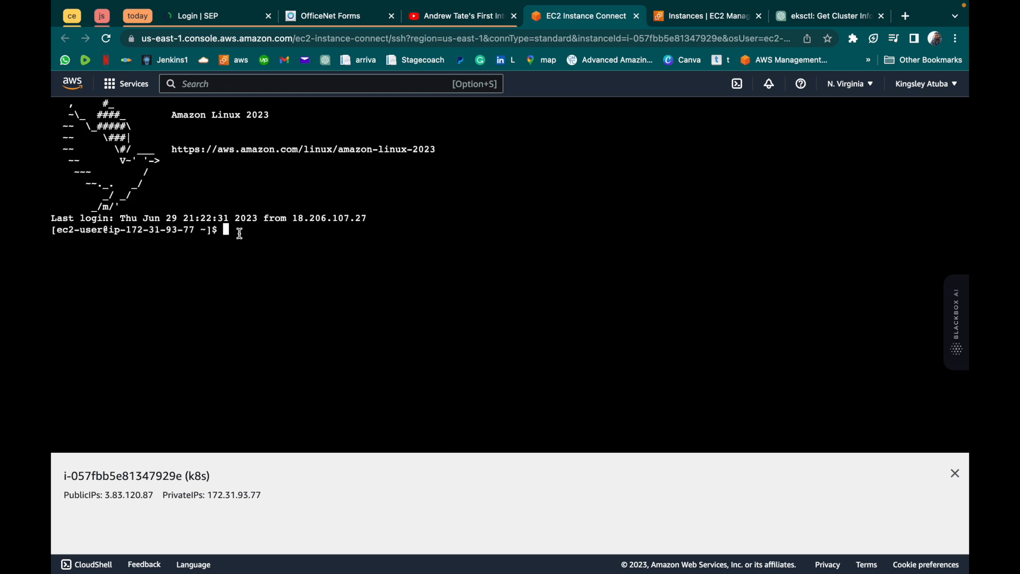
pyautogui.press('Up')
pyautogui.press('Up')
pyautogui.press('Up')
pyautogui.press('Up')
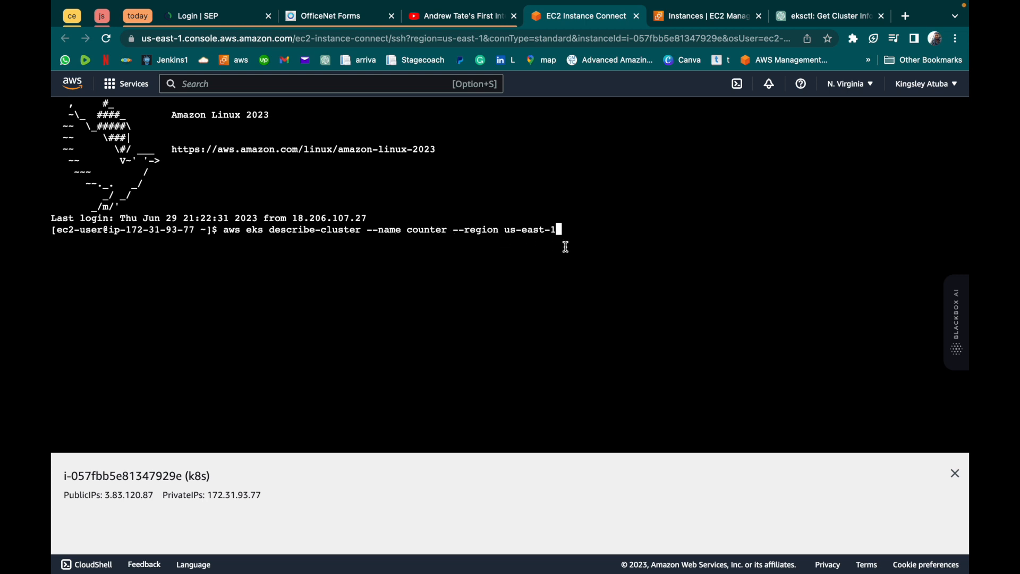
pyautogui.press('Return')
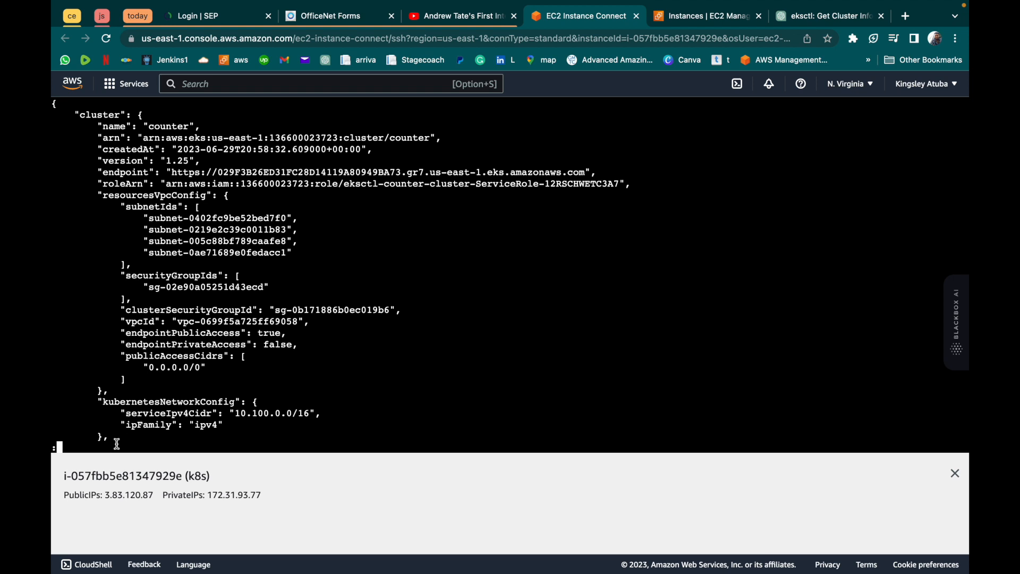
# - Quit the describe-cluster output, return to the shell prompt and clear the terminal
pyautogui.press('q')
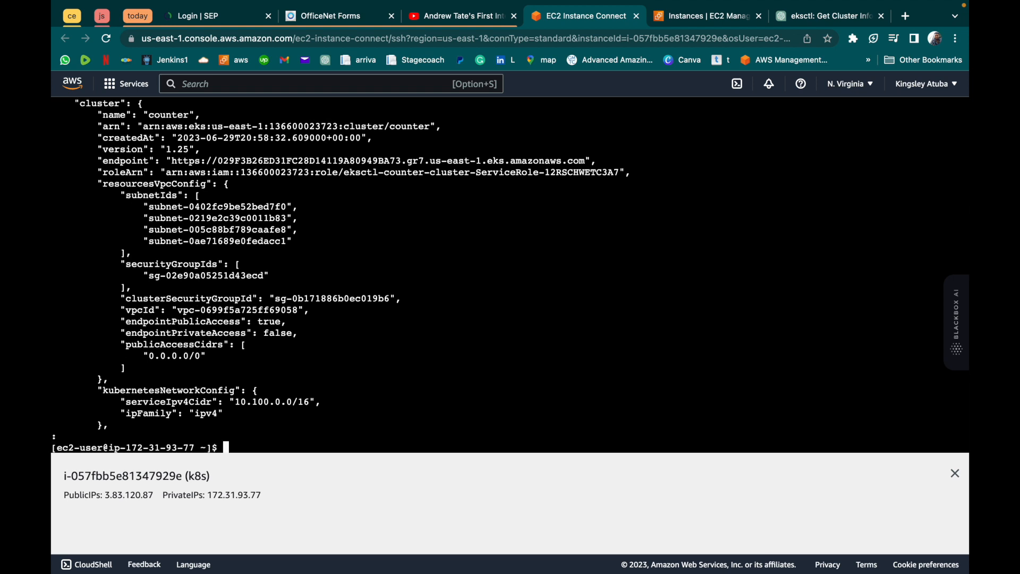
pyautogui.press('q')
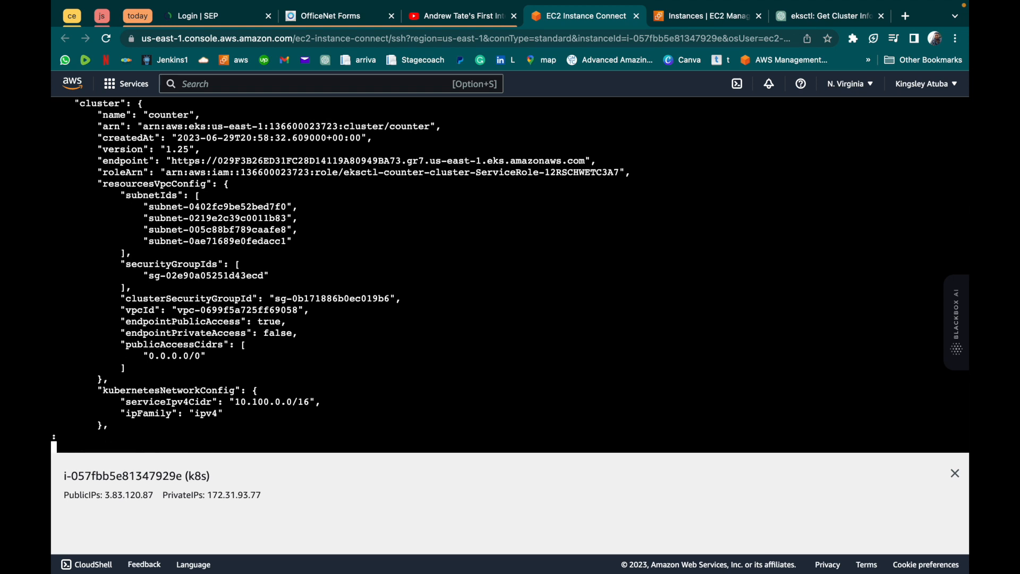
pyautogui.hotkey('ctrl', 'c')
pyautogui.press('Return')
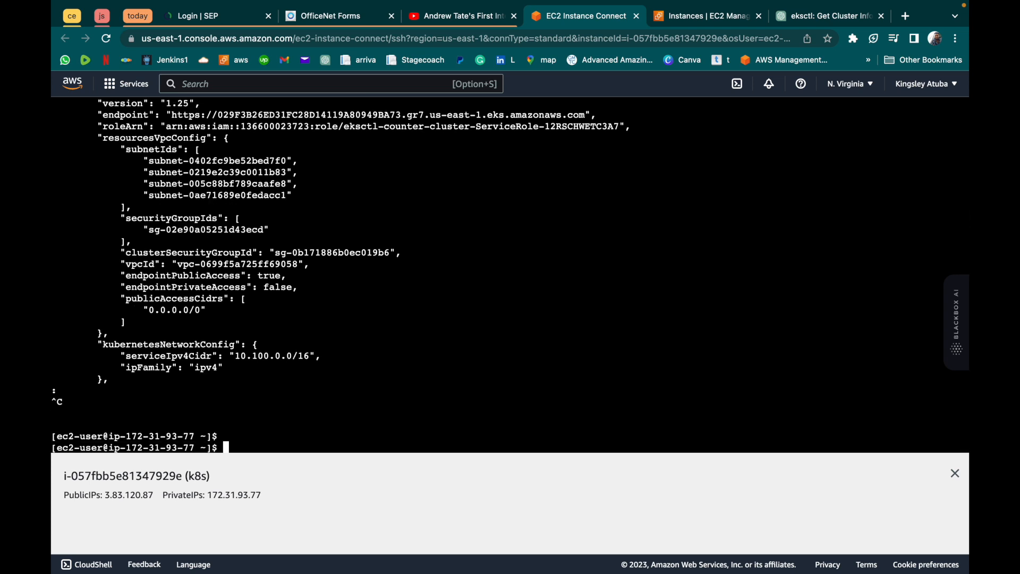
pyautogui.hotkey('ctrl', 'l')
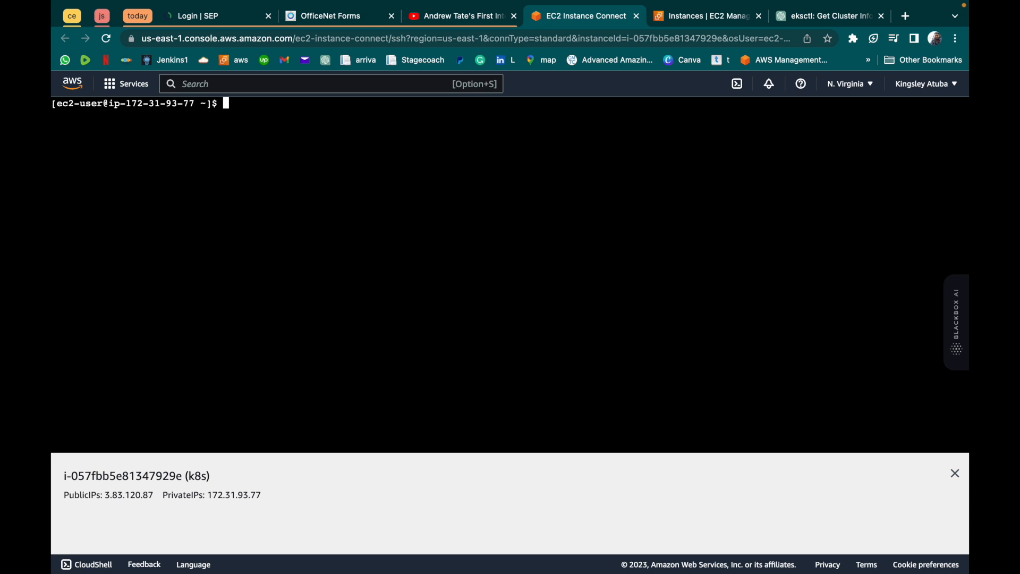
# - Reload the terminal session and run aws eks describe-cluster --name counter --region us-east-1 --query "cluster.status"
pyautogui.click(106, 42)
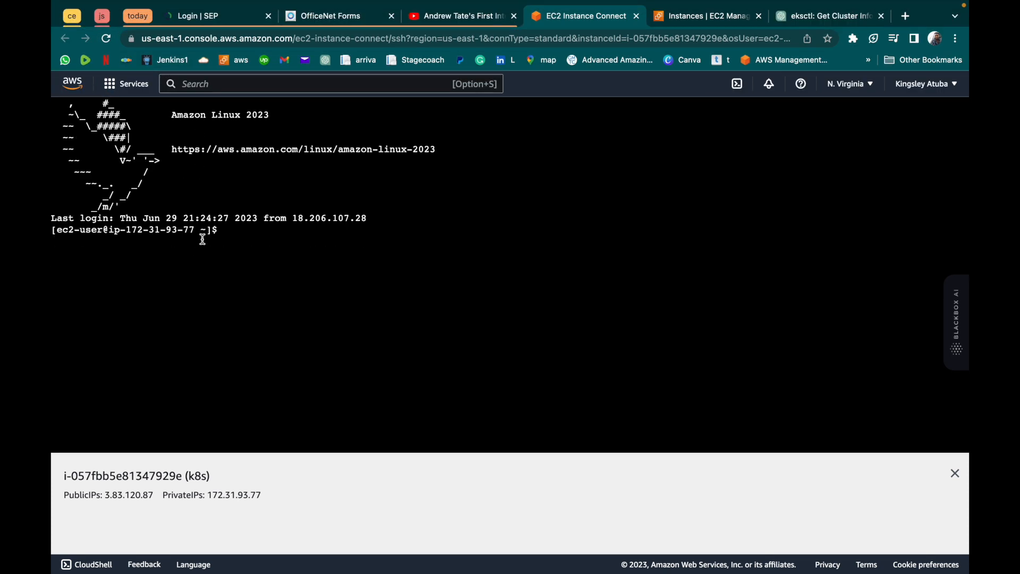
pyautogui.press('super+v')
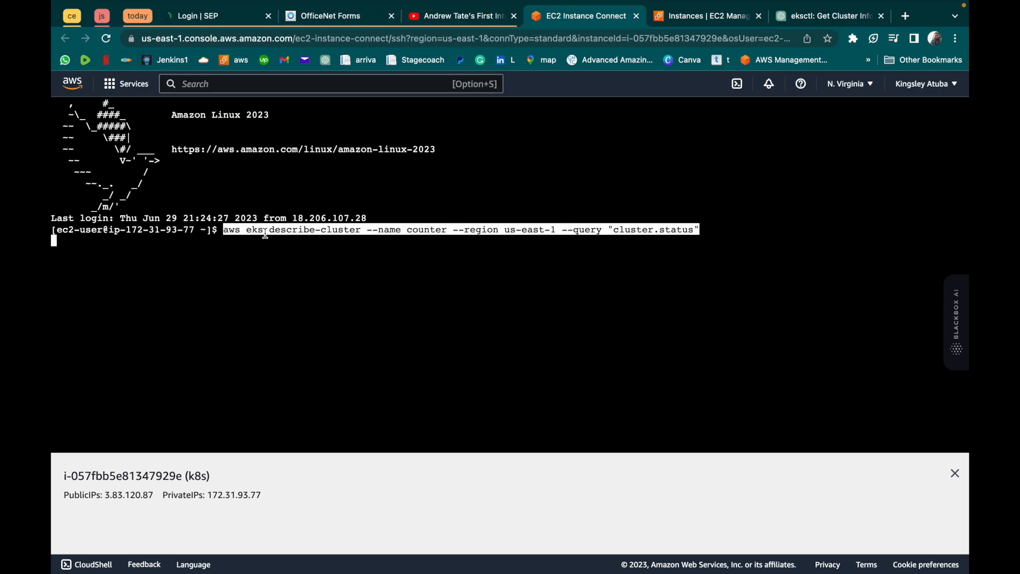
pyautogui.press('Return')
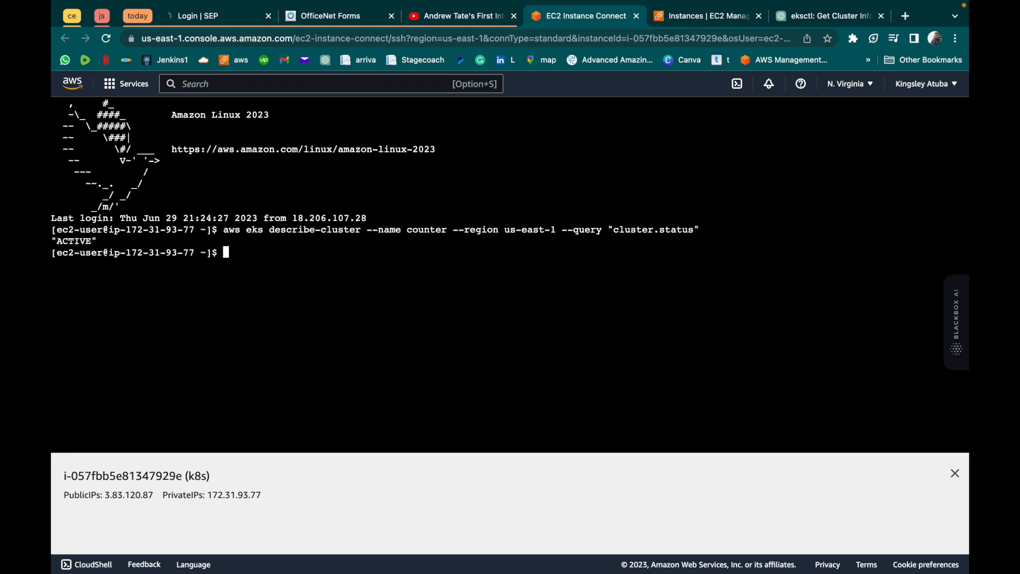
# - Copy kubectl get nodes from the PDF notes and run it in the EC2 Instance Connect terminal
pyautogui.hotkey('ctrl', 'Left')
pyautogui.scroll(2, 357, 439)
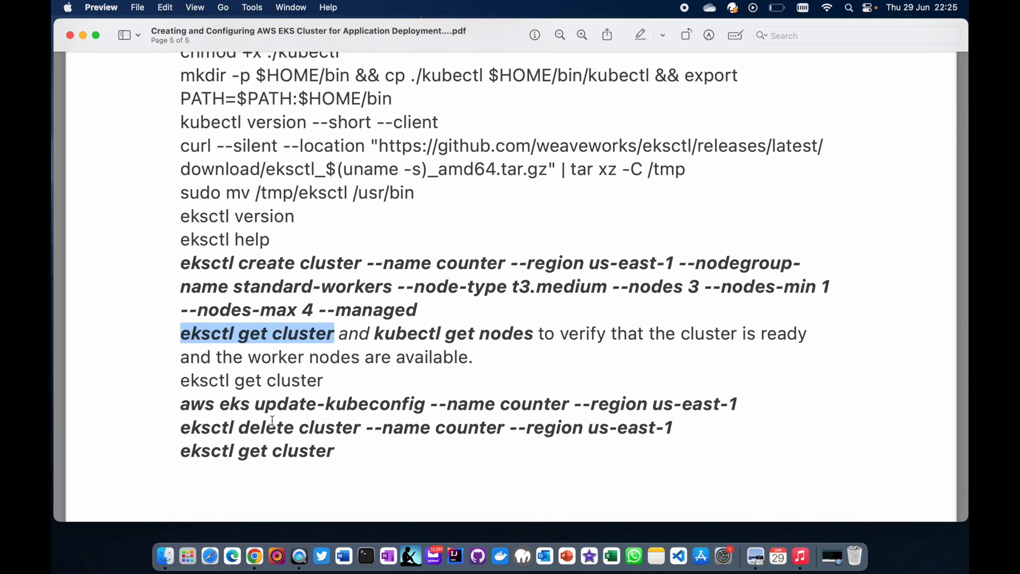
pyautogui.moveTo(374, 334); pyautogui.dragTo(528, 341)
pyautogui.press('super+c')
pyautogui.hotkey('ctrl', 'Right')
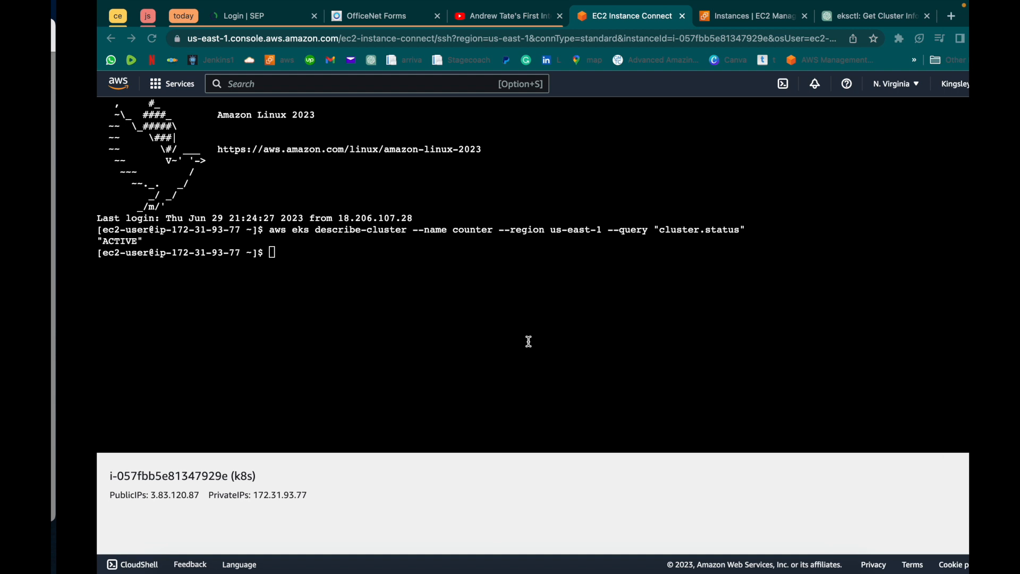
pyautogui.press('super+v')
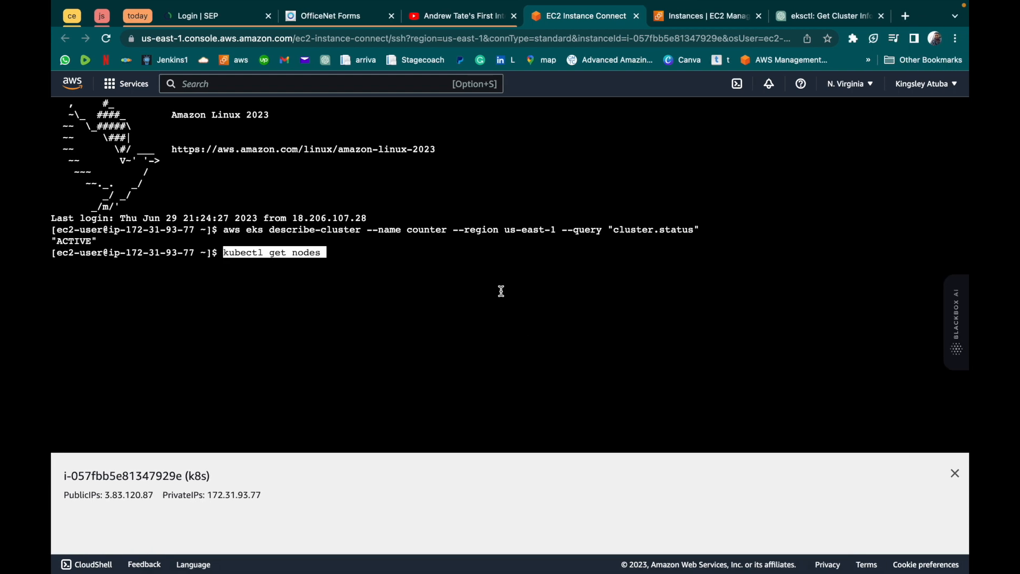
pyautogui.press('Return')
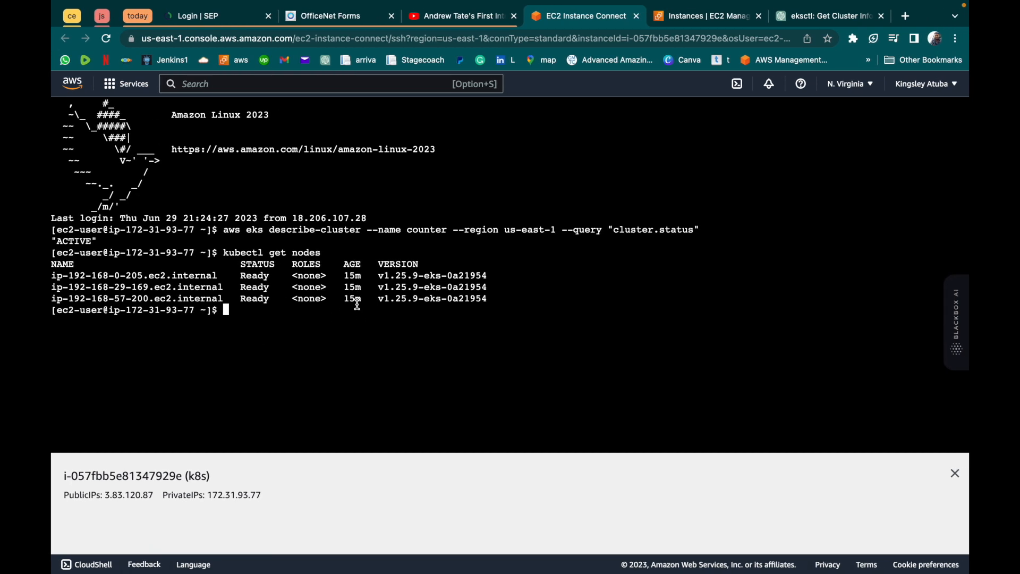
# - Copy the last three commands, from aws eks update-kubeconfig to eksctl get cluster, from the PDF notes and paste them at the terminal prompt
pyautogui.hotkey('ctrl', 'Left')
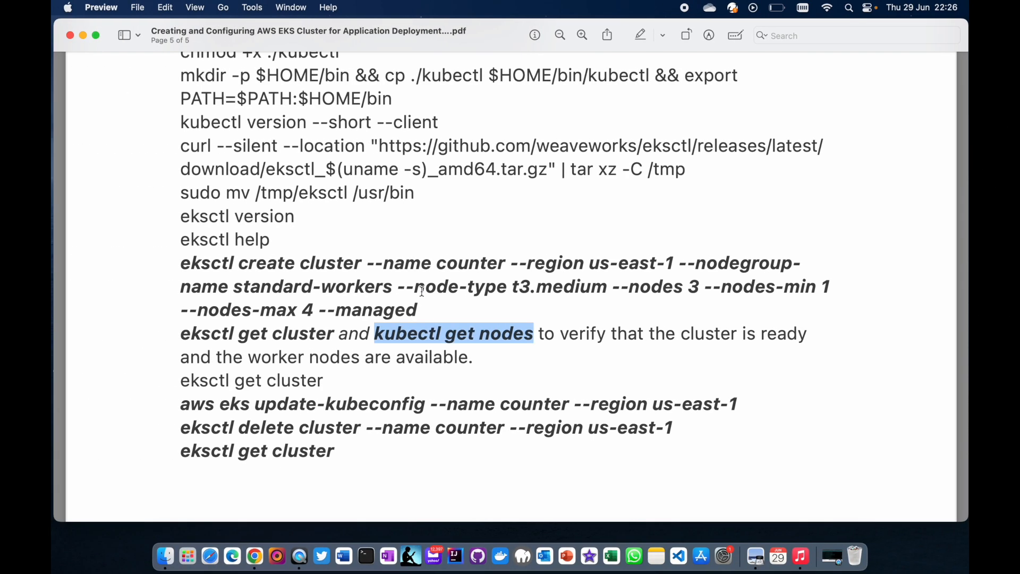
pyautogui.hotkey('ctrl', 'Right')
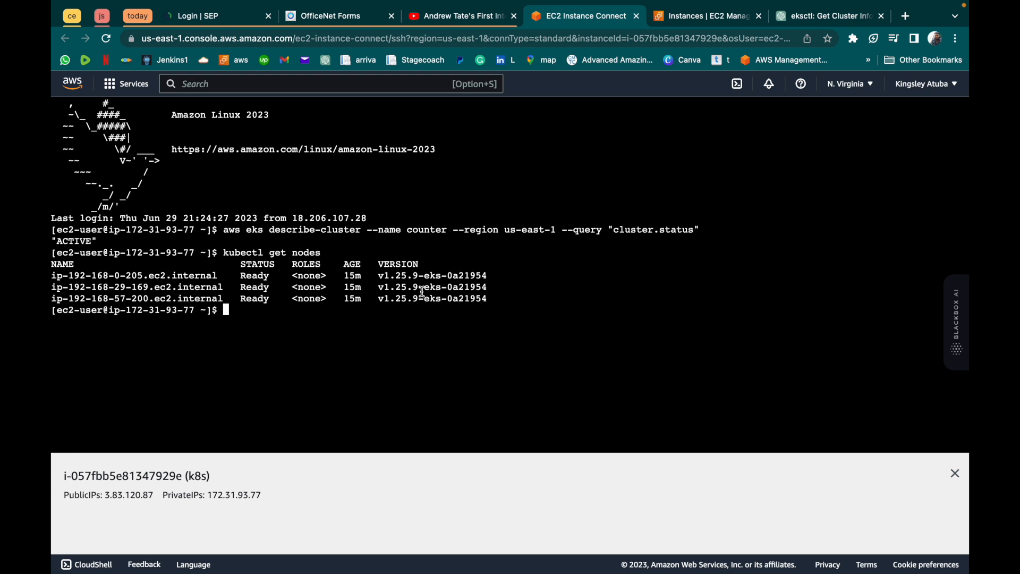
pyautogui.hotkey('ctrl', 'Left')
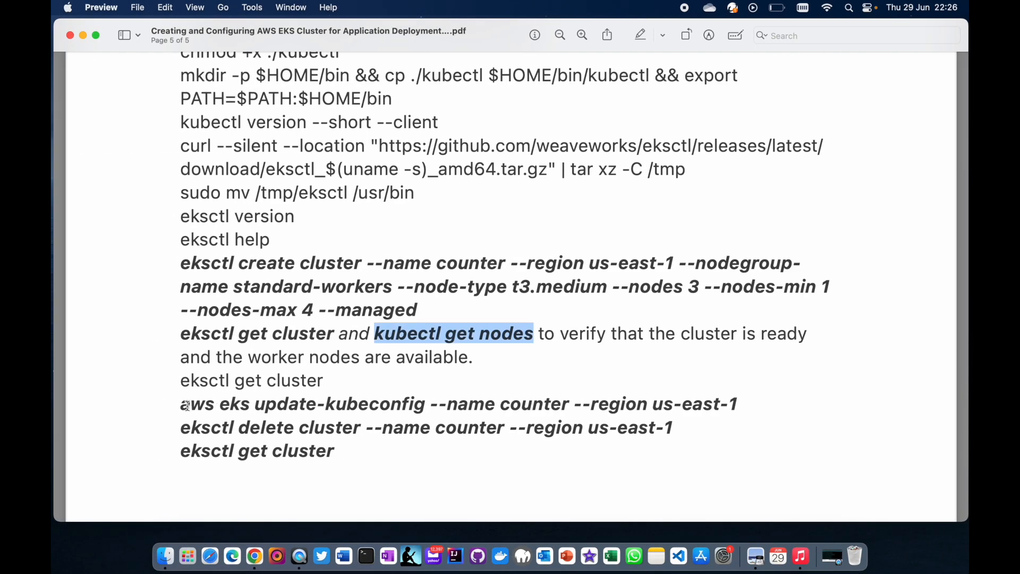
pyautogui.moveTo(182, 404); pyautogui.dragTo(374, 445)
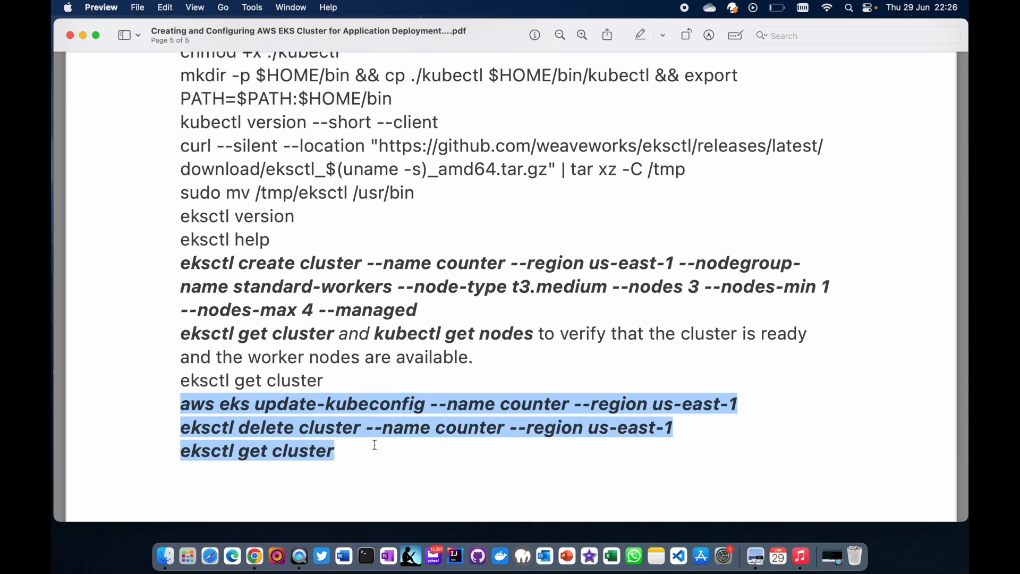
pyautogui.hotkey('ctrl', 'Right')
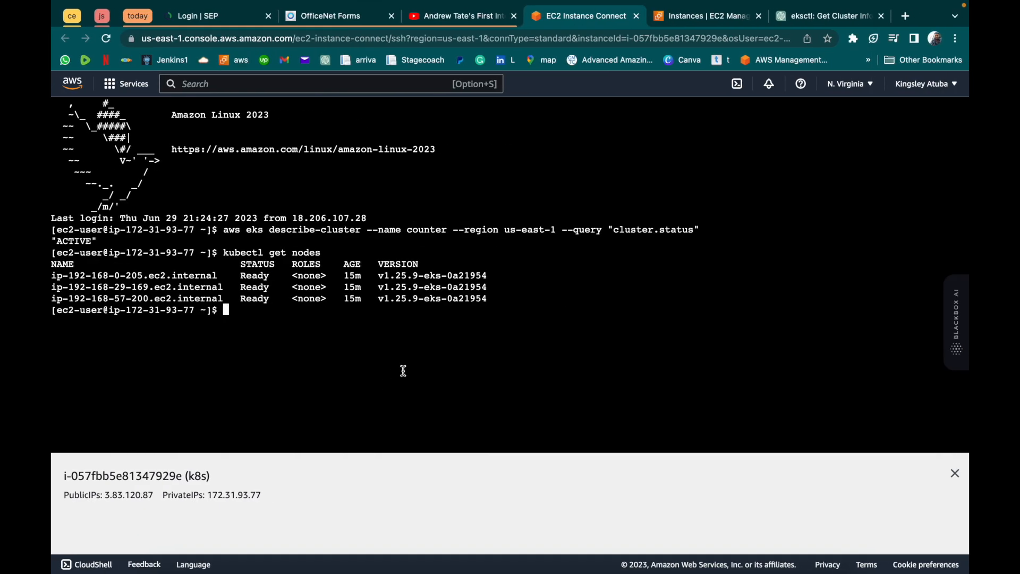
pyautogui.press('super+v')
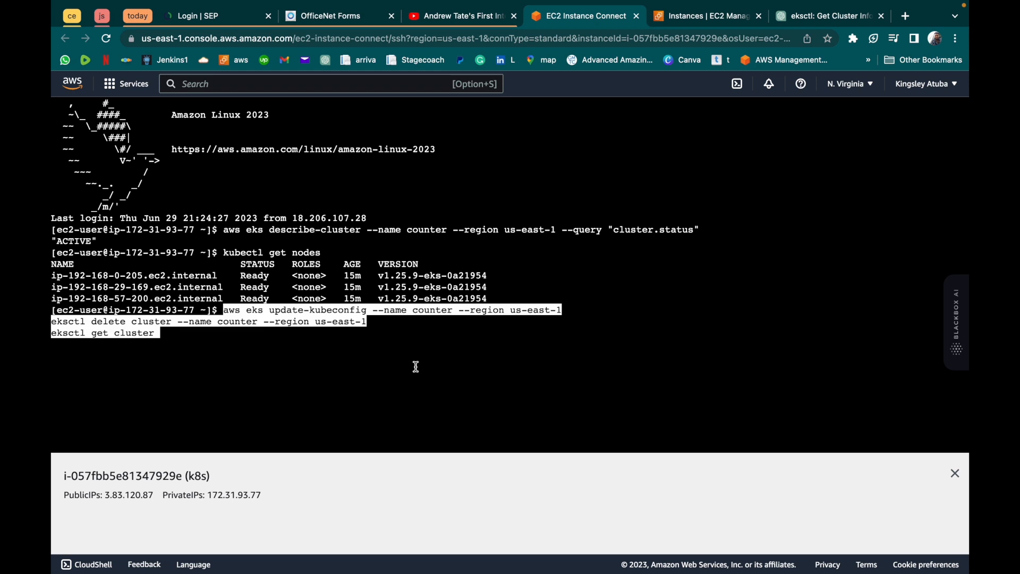
# - Remove the eksctl get cluster command from the end of the pasted text
pyautogui.press('Left')
pyautogui.press('Left')
pyautogui.press('Left')
pyautogui.press('Left')
pyautogui.press('Left')
pyautogui.press('Left')
pyautogui.press('Left')
pyautogui.press('Left')
pyautogui.press('Left')
pyautogui.press('Left')
pyautogui.press('Left')
pyautogui.press('Left')
pyautogui.press('Left')
pyautogui.press('Left')
pyautogui.press('Left')
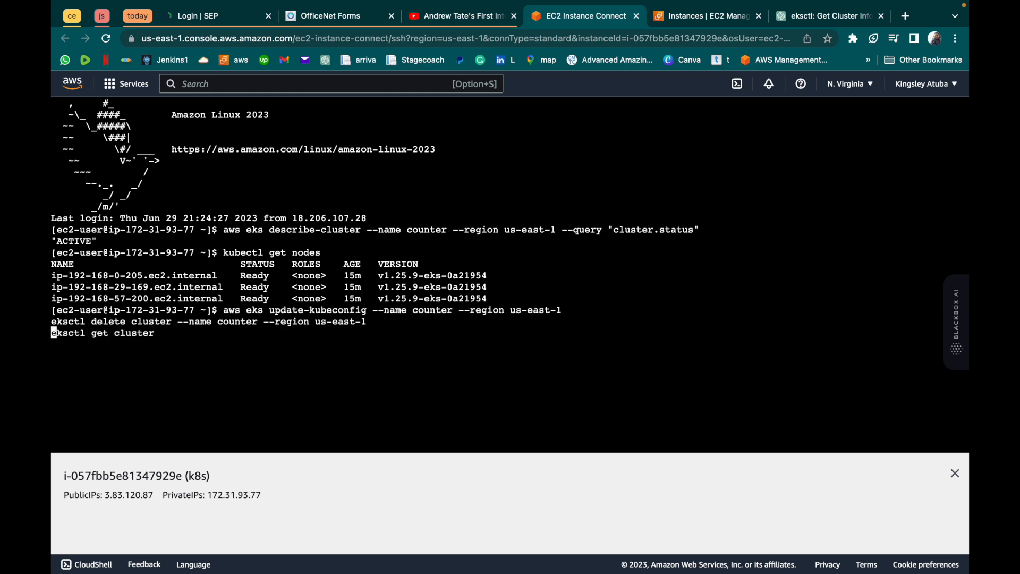
pyautogui.press('BackSpace')
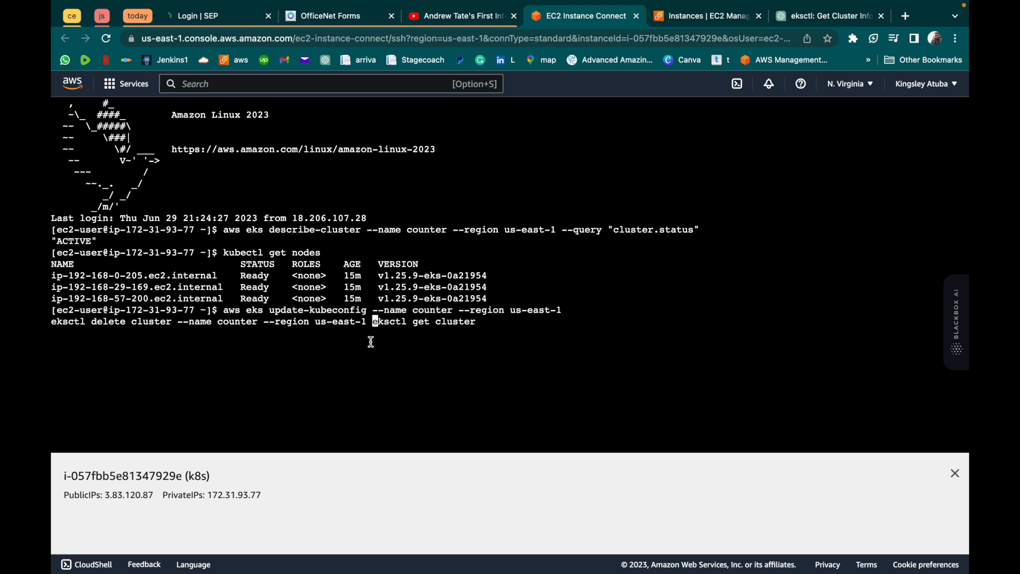
pyautogui.press('Left')
pyautogui.press('Left')
pyautogui.press('Left')
pyautogui.press('Left')
pyautogui.press('Left')
pyautogui.press('Left')
pyautogui.press('Left')
pyautogui.press('Right')
pyautogui.press('Right')
pyautogui.press('Right')
pyautogui.press('Right')
pyautogui.press('Right')
pyautogui.press('Right')
pyautogui.press('Right')
pyautogui.press('Right')
pyautogui.press('Right')
pyautogui.press('Right')
pyautogui.press('Right')
pyautogui.press('Right')
pyautogui.press('Right')
pyautogui.press('Right')
pyautogui.press('Right')
pyautogui.press('Right')
pyautogui.press('Right')
pyautogui.press('Right')
pyautogui.press('Right')
pyautogui.press('Right')
pyautogui.press('Right')
pyautogui.press('Right')
pyautogui.press('Right')
pyautogui.press('BackSpace')
pyautogui.press('BackSpace')
pyautogui.press('BackSpace')
pyautogui.press('BackSpace')
pyautogui.press('BackSpace')
pyautogui.press('BackSpace')
pyautogui.press('BackSpace')
pyautogui.press('BackSpace')
pyautogui.press('BackSpace')
pyautogui.press('BackSpace')
pyautogui.press('BackSpace')
pyautogui.press('BackSpace')
pyautogui.press('BackSpace')
pyautogui.press('BackSpace')
pyautogui.press('BackSpace')
pyautogui.press('BackSpace')
pyautogui.press('BackSpace')
pyautogui.press('BackSpace')
pyautogui.press('BackSpace')
# - Remove the pasted eksctl delete cluster command and run aws eks update-kubeconfig --name counter --region us-east-1
pyautogui.press('Left')
pyautogui.press('Left')
pyautogui.press('Left')
pyautogui.press('Left')
pyautogui.press('Left')
pyautogui.press('Left')
pyautogui.press('Left')
pyautogui.press('Left')
pyautogui.press('Left')
pyautogui.press('Left')
pyautogui.press('Left')
pyautogui.press('Left')
pyautogui.press('Left')
pyautogui.press('Left')
pyautogui.press('Left')
pyautogui.press('Left')
pyautogui.press('Left')
pyautogui.press('Left')
pyautogui.press('Left')
pyautogui.press('Left')
pyautogui.press('Left')
pyautogui.press('Left')
pyautogui.press('Left')
pyautogui.press('Left')
pyautogui.press('Left')
pyautogui.press('Left')
pyautogui.press('Left')
pyautogui.press('Left')
pyautogui.press('Left')
pyautogui.press('Left')
pyautogui.press('Left')
pyautogui.press('Left')
pyautogui.press('Left')
pyautogui.press('Left')
pyautogui.press('Left')
pyautogui.press('Left')
pyautogui.press('Left')
pyautogui.press('Left')
pyautogui.press('Left')
pyautogui.press('Left')
pyautogui.press('Left')
pyautogui.press('Left')
pyautogui.press('Left')
pyautogui.press('Left')
pyautogui.press('Left')
pyautogui.press('Left')
pyautogui.press('Left')
pyautogui.press('Left')
pyautogui.press('Left')
pyautogui.press('Left')
pyautogui.press('Left')
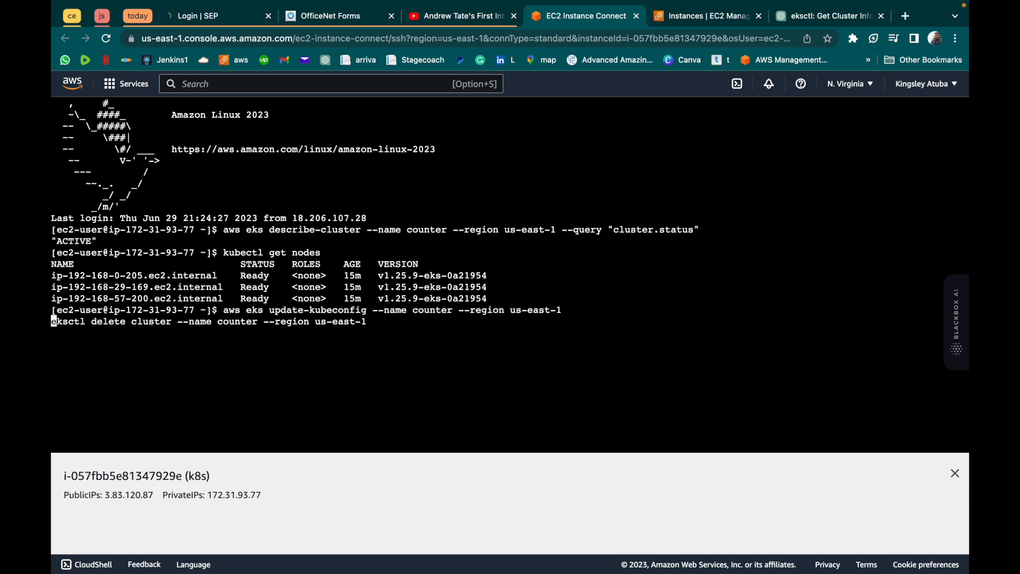
pyautogui.press('BackSpace')
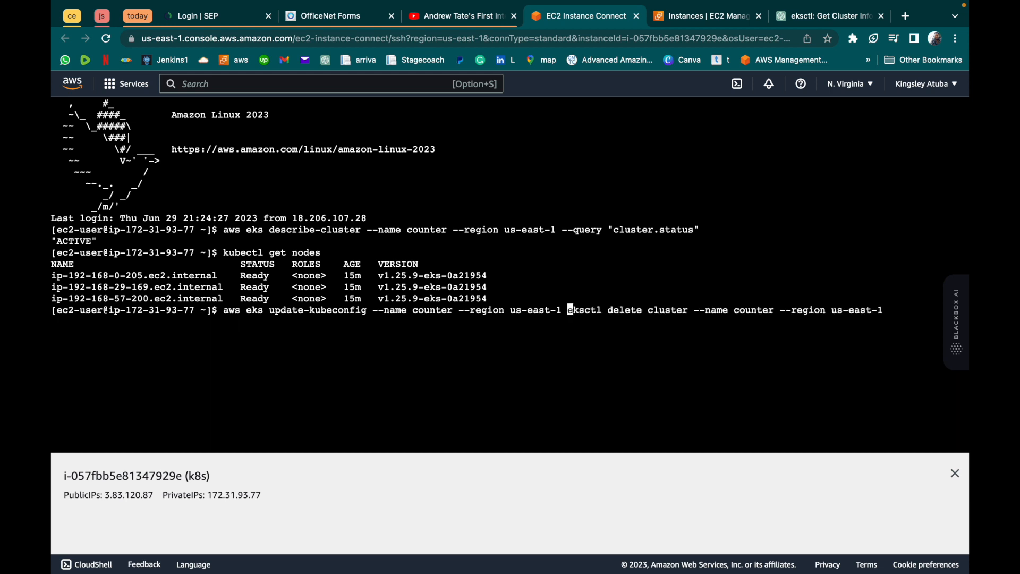
pyautogui.press('Right')
pyautogui.press('Right')
pyautogui.press('Right')
pyautogui.press('Right')
pyautogui.press('Right')
pyautogui.press('Right')
pyautogui.press('Right')
pyautogui.press('Right')
pyautogui.press('Right')
pyautogui.press('Right')
pyautogui.press('Right')
pyautogui.press('Right')
pyautogui.press('Right')
pyautogui.press('Right')
pyautogui.press('Right')
pyautogui.press('Right')
pyautogui.press('Right')
pyautogui.press('Right')
pyautogui.press('Right')
pyautogui.press('Right')
pyautogui.press('Right')
pyautogui.press('Right')
pyautogui.press('Right')
pyautogui.press('Right')
pyautogui.press('Right')
pyautogui.press('Right')
pyautogui.press('Right')
pyautogui.press('Right')
pyautogui.press('Right')
pyautogui.press('Right')
pyautogui.press('Right')
pyautogui.press('Right')
pyautogui.press('Right')
pyautogui.press('Right')
pyautogui.press('Right')
pyautogui.press('Right')
pyautogui.press('Right')
pyautogui.press('Right')
pyautogui.press('Right')
pyautogui.press('Right')
pyautogui.press('Right')
pyautogui.press('Right')
pyautogui.press('Right')
pyautogui.press('Right')
pyautogui.press('Right')
pyautogui.press('Right')
pyautogui.press('Right')
pyautogui.press('Right')
pyautogui.press('Right')
pyautogui.press('Right')
pyautogui.press('Right')
pyautogui.press('BackSpace')
pyautogui.press('BackSpace')
pyautogui.press('BackSpace')
pyautogui.press('BackSpace')
pyautogui.press('BackSpace')
pyautogui.press('BackSpace')
pyautogui.press('BackSpace')
pyautogui.press('BackSpace')
pyautogui.press('BackSpace')
pyautogui.press('BackSpace')
pyautogui.press('BackSpace')
pyautogui.press('BackSpace')
pyautogui.press('BackSpace')
pyautogui.press('BackSpace')
pyautogui.press('BackSpace')
pyautogui.press('BackSpace')
pyautogui.press('BackSpace')
pyautogui.press('BackSpace')
pyautogui.press('BackSpace')
pyautogui.press('BackSpace')
pyautogui.press('BackSpace')
pyautogui.press('BackSpace')
pyautogui.press('BackSpace')
pyautogui.press('BackSpace')
pyautogui.press('BackSpace')
pyautogui.press('BackSpace')
pyautogui.press('BackSpace')
pyautogui.press('BackSpace')
pyautogui.press('BackSpace')
pyautogui.press('BackSpace')
pyautogui.press('BackSpace')
pyautogui.press('BackSpace')
pyautogui.press('BackSpace')
pyautogui.press('BackSpace')
pyautogui.press('BackSpace')
pyautogui.press('BackSpace')
pyautogui.press('BackSpace')
pyautogui.press('BackSpace')
pyautogui.press('BackSpace')
pyautogui.press('BackSpace')
pyautogui.press('BackSpace')
pyautogui.press('BackSpace')
pyautogui.press('BackSpace')
pyautogui.press('BackSpace')
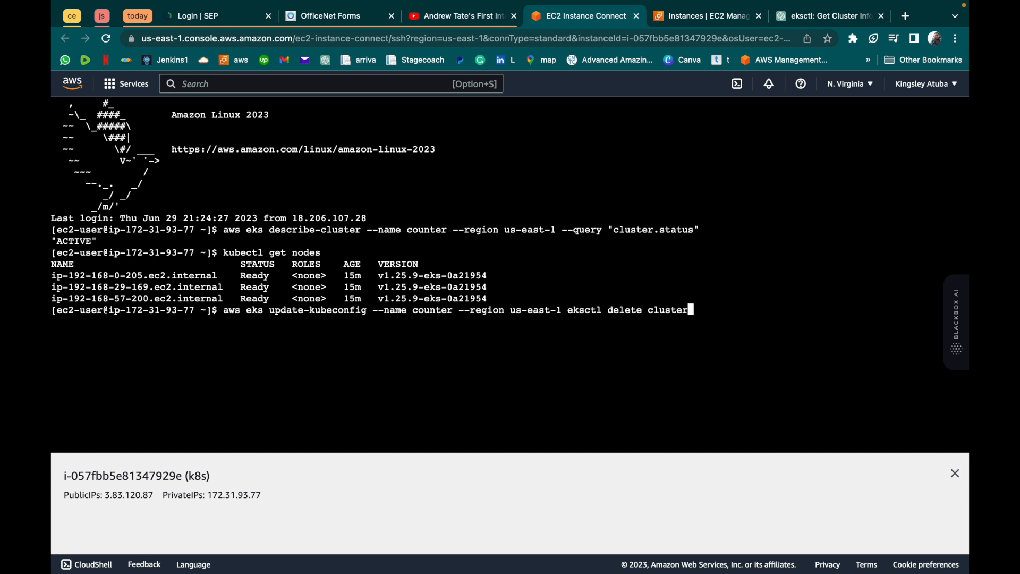
pyautogui.press('BackSpace')
pyautogui.press('BackSpace')
pyautogui.press('BackSpace')
pyautogui.press('BackSpace')
pyautogui.press('BackSpace')
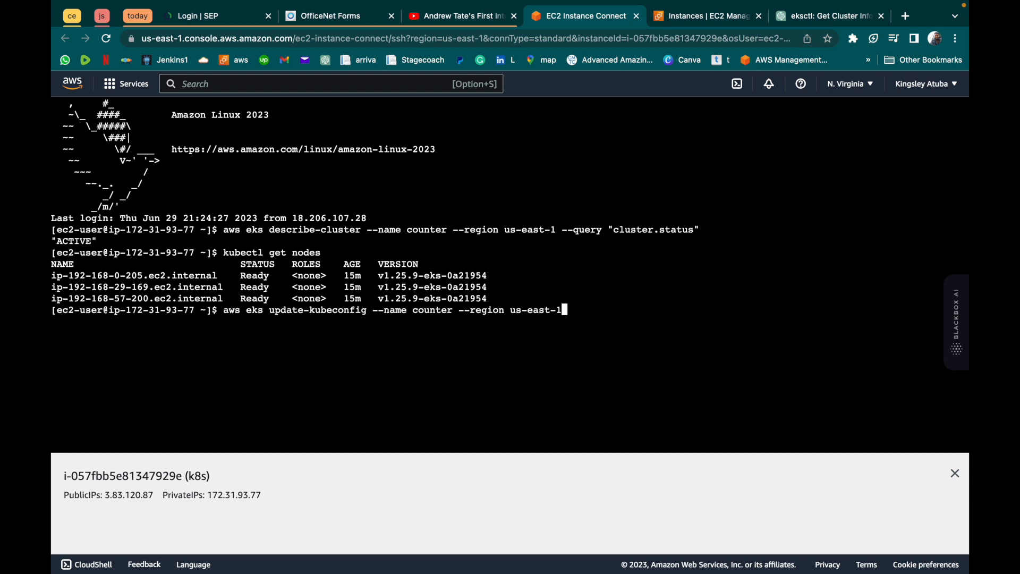
pyautogui.press('Return')
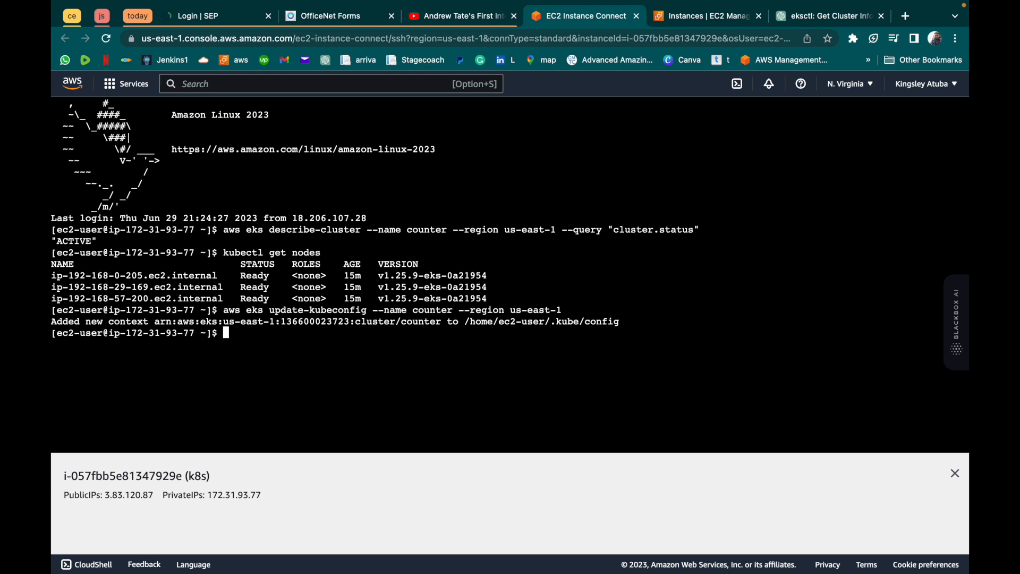
# - Run kubectl cluster-info to display the cluster's endpoints
pyautogui.write('kubectl cluster-info')
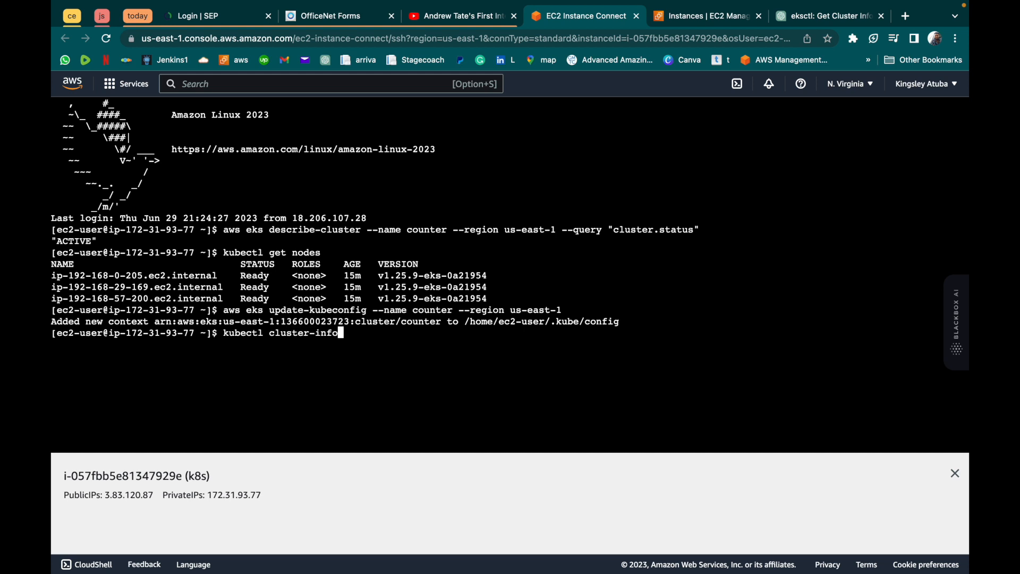
pyautogui.press('Return')
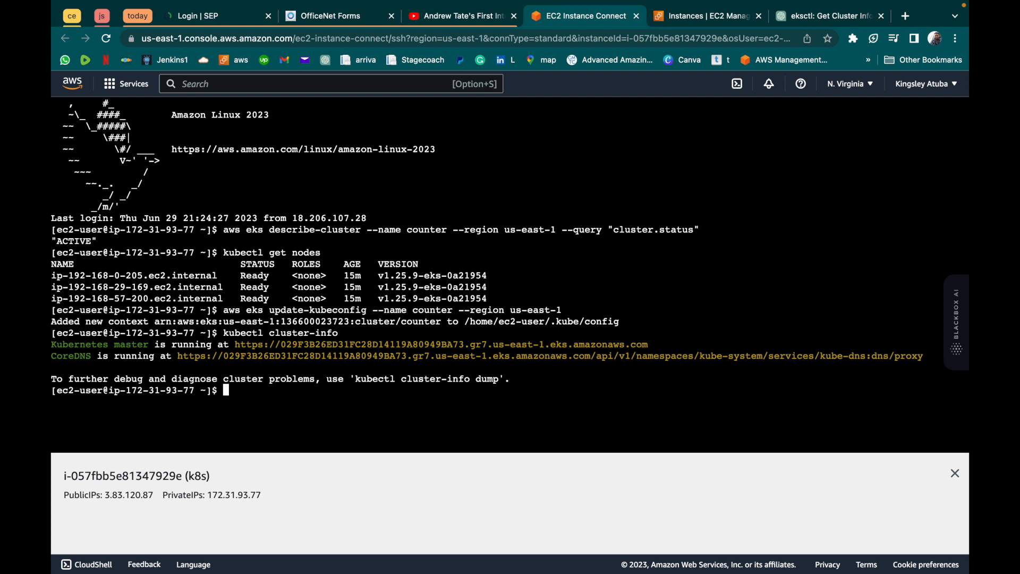
# - Run kubectl config view and review the listed clusters, contexts and users
pyautogui.press('Up')
pyautogui.press('BackSpace')
pyautogui.press('BackSpace')
pyautogui.press('BackSpace')
pyautogui.press('BackSpace')
pyautogui.press('BackSpace')
pyautogui.press('BackSpace')
pyautogui.press('BackSpace')
pyautogui.press('BackSpace')
pyautogui.press('BackSpace')
pyautogui.press('BackSpace')
pyautogui.press('BackSpace')
pyautogui.press('BackSpace')
pyautogui.press('BackSpace')
pyautogui.write('config')
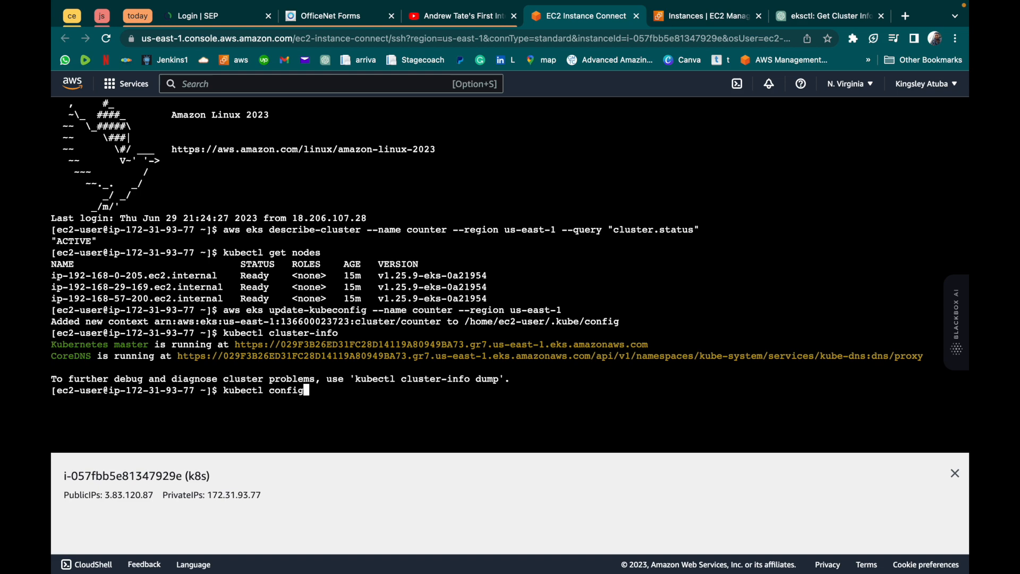
pyautogui.write(' view')
pyautogui.press('Return')
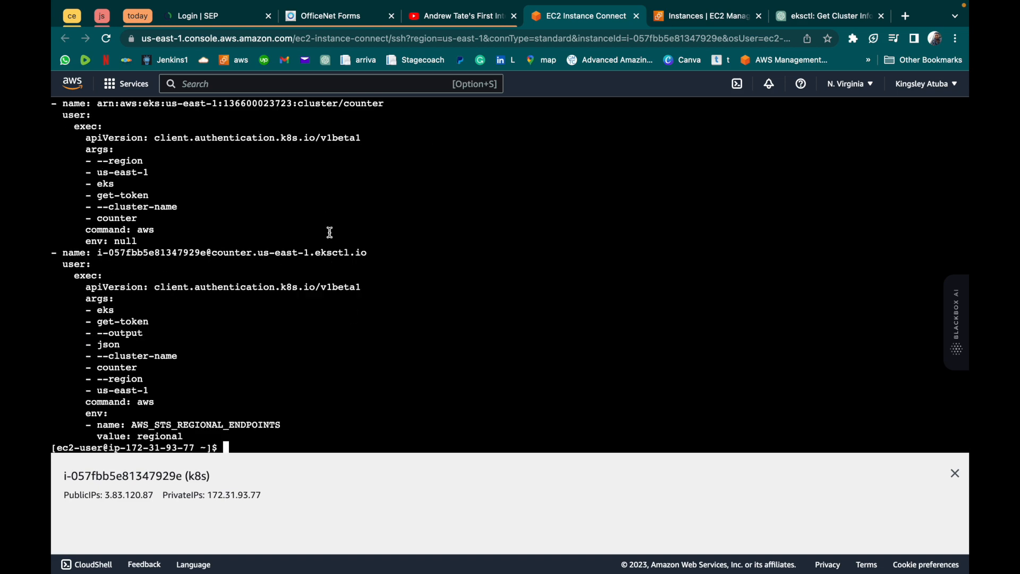
pyautogui.scroll(5, 326, 208)
pyautogui.scroll(2, 328, 208)
pyautogui.scroll(-10, 327, 209)
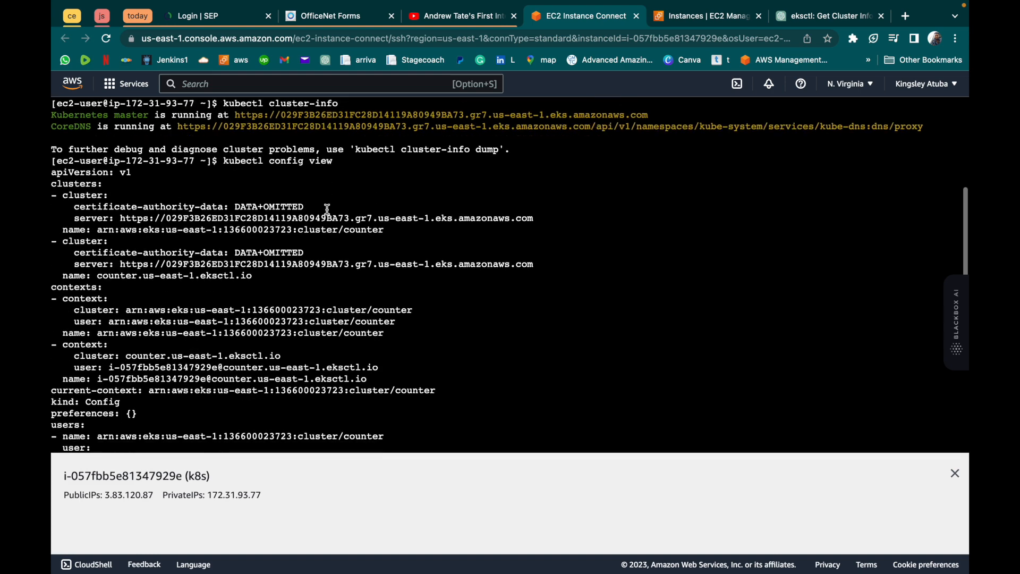
# - Query the cluster with kubectl get cluster, kubectl get counter and eksctl get cluster
pyautogui.press('Up')
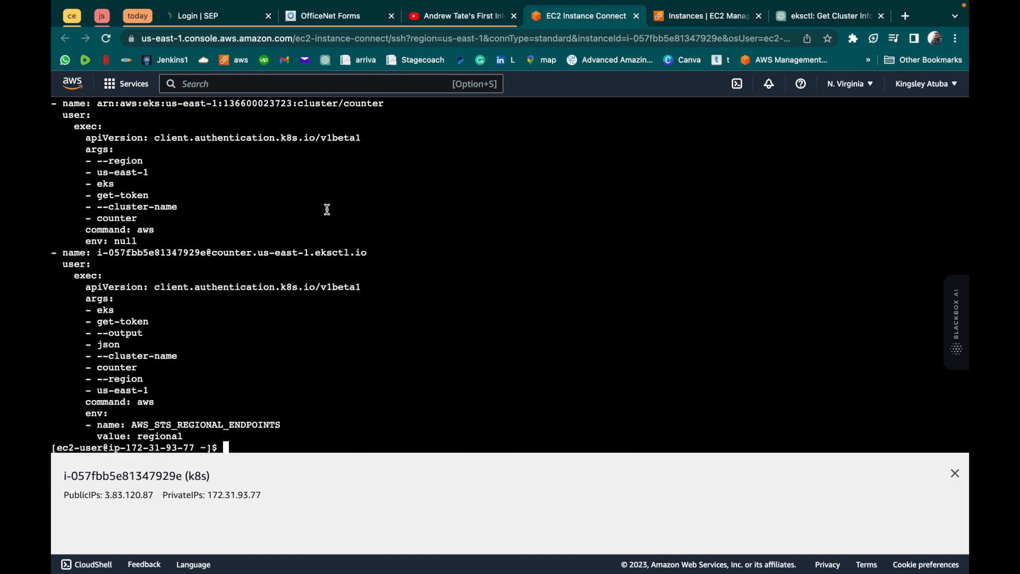
pyautogui.press('BackSpace')
pyautogui.press('BackSpace')
pyautogui.press('BackSpace')
pyautogui.press('BackSpace')
pyautogui.press('BackSpace')
pyautogui.press('BackSpace')
pyautogui.press('BackSpace')
pyautogui.press('BackSpace')
pyautogui.press('BackSpace')
pyautogui.press('BackSpace')
pyautogui.press('BackSpace')
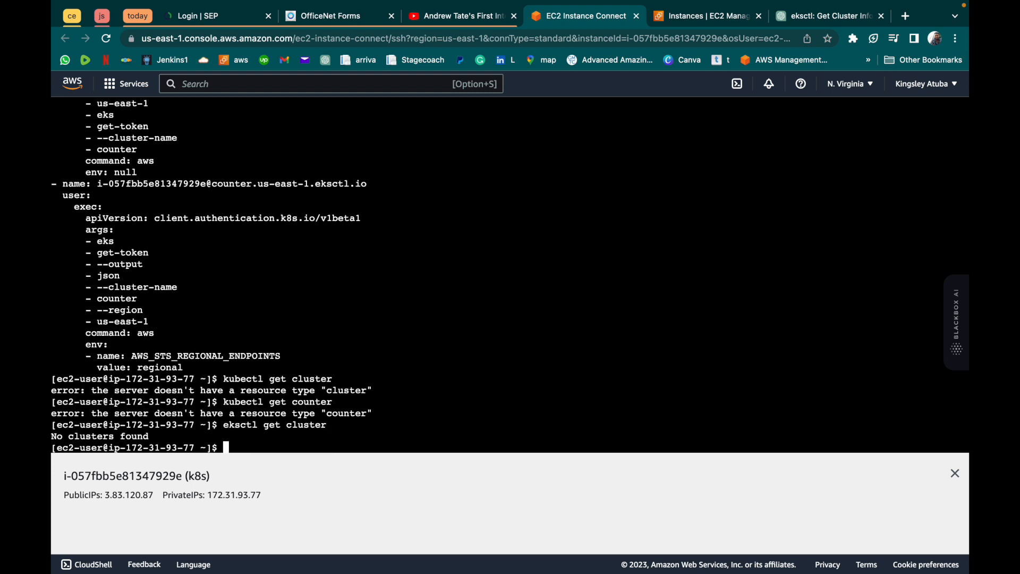
# - Delete the counter cluster by running eksctl delete cluster --name counter --region us-east-1
pyautogui.write('eksctl delete cluster --name counter --region us-east-1')
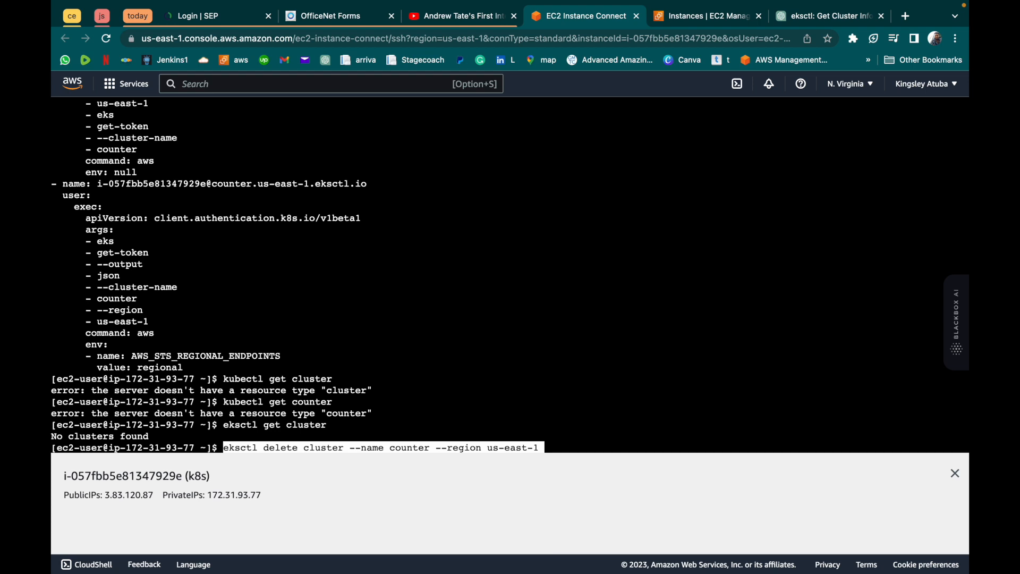
pyautogui.press('Return')
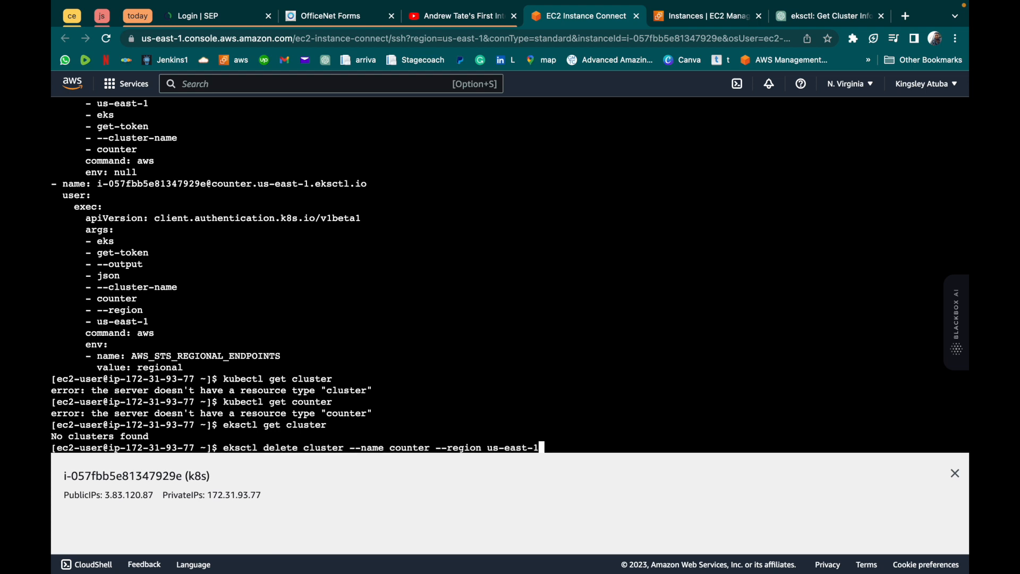
pyautogui.press('Return')
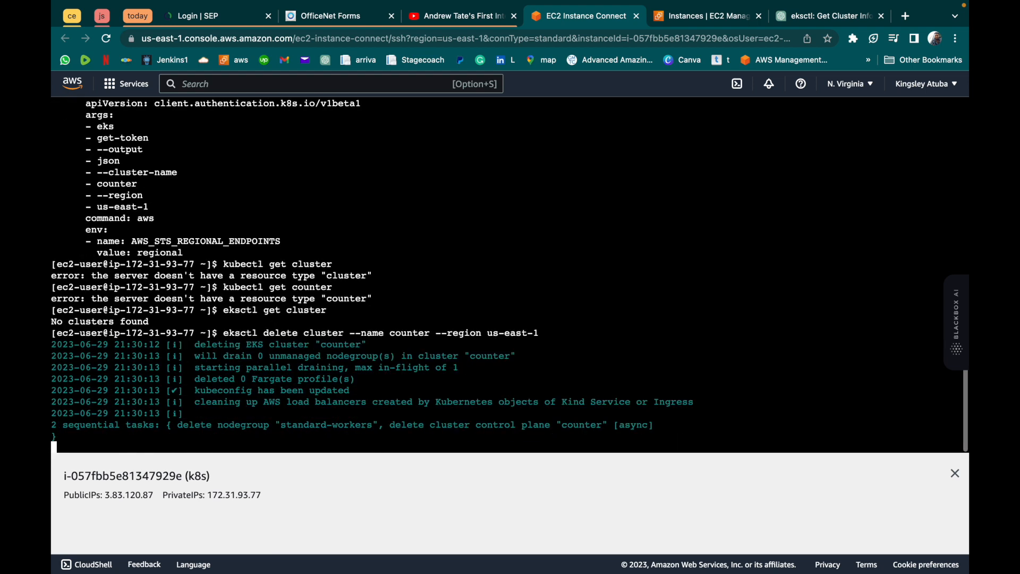